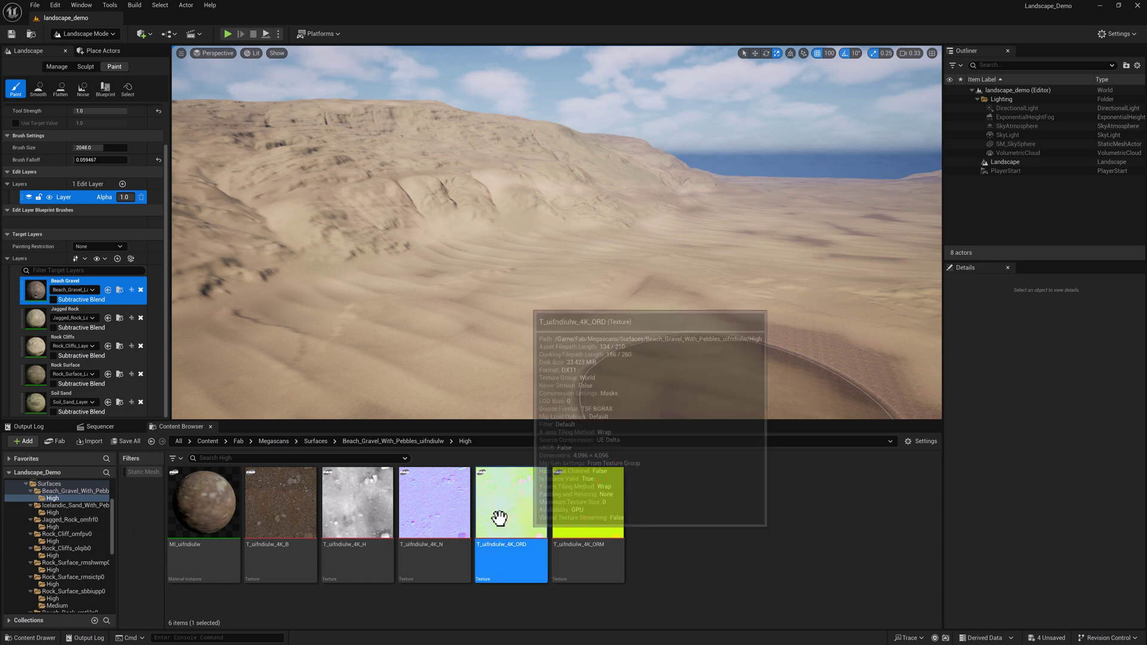
- Open the T_uifndiulw_4K_ORD texture from the beach gravel's High folder and examine its compression settings
{"action": "scroll", "coordinate": [112, 511], "scroll_direction": "up", "scroll_amount": 2}
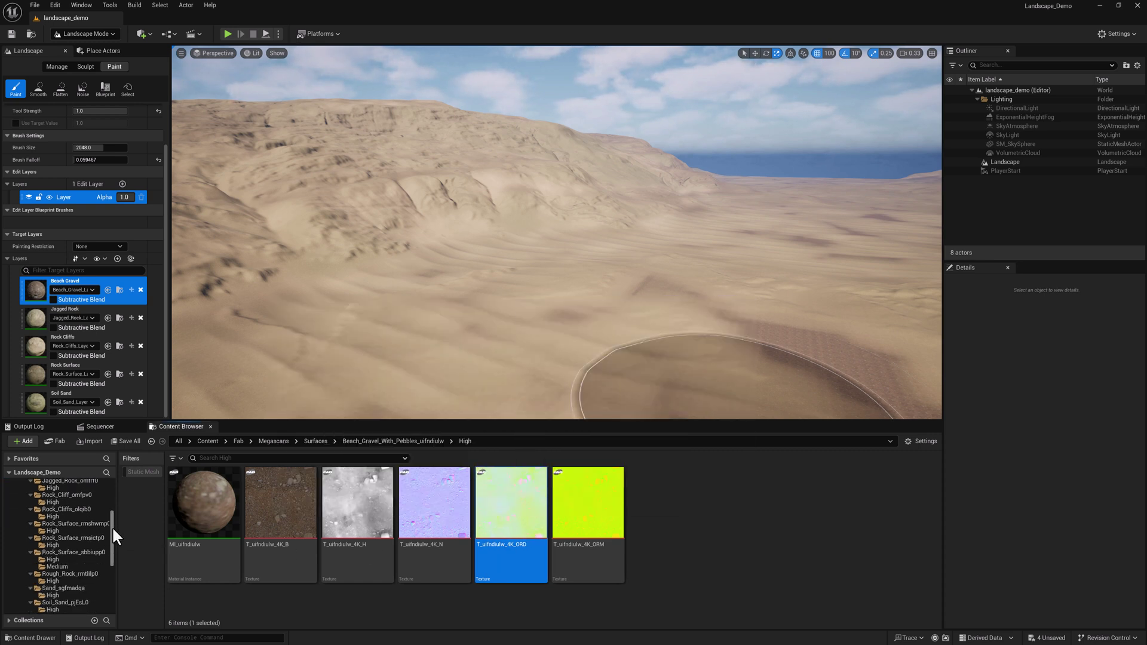
{"action": "left_click", "coordinate": [62, 515]}
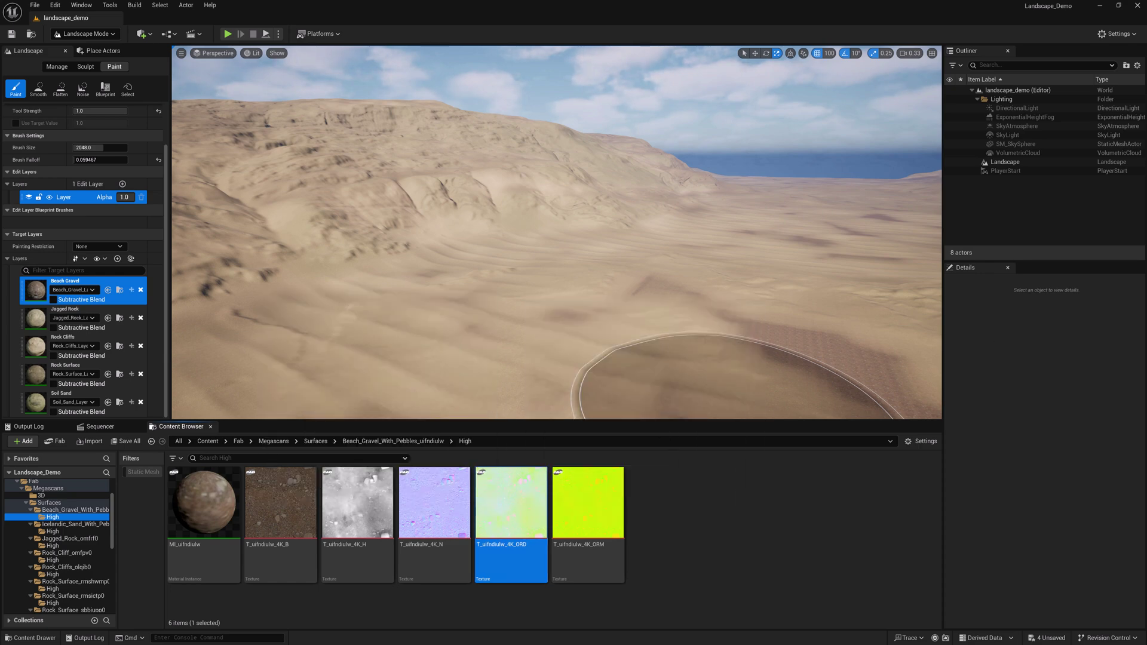
{"action": "double_click", "coordinate": [511, 508]}
{"action": "left_click_drag", "start_coordinate": [1116, 150], "coordinate": [711, 90]}
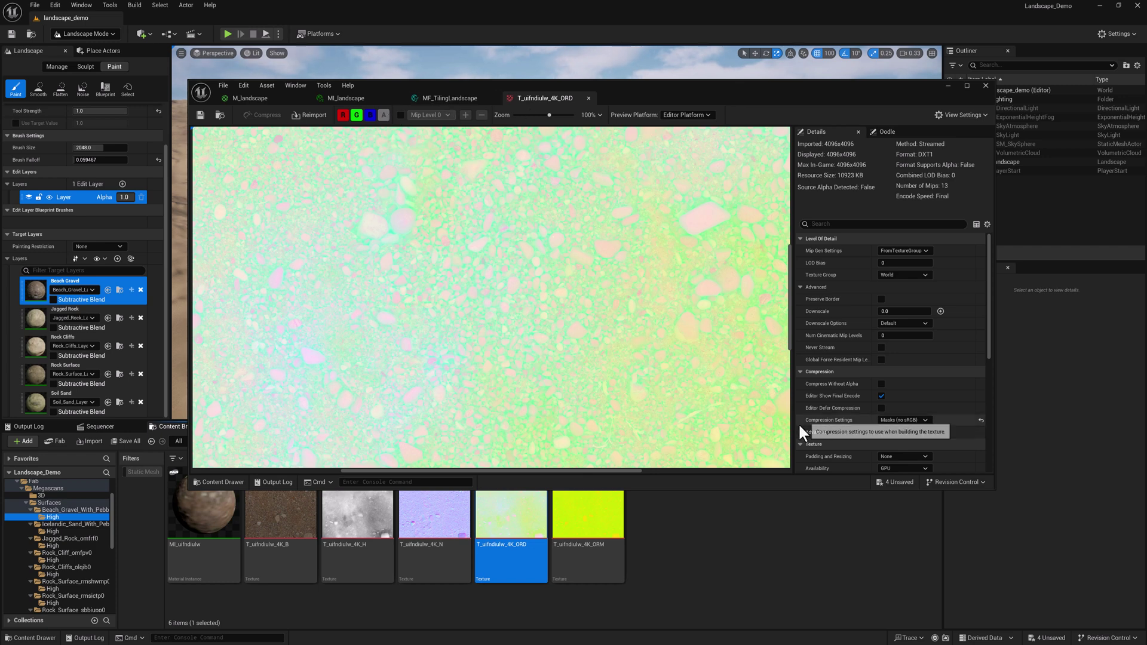
- Examine the sampler types of the ORD group's two texture samples and texture object in MF_TilingLandscape
{"action": "left_click", "coordinate": [443, 98]}
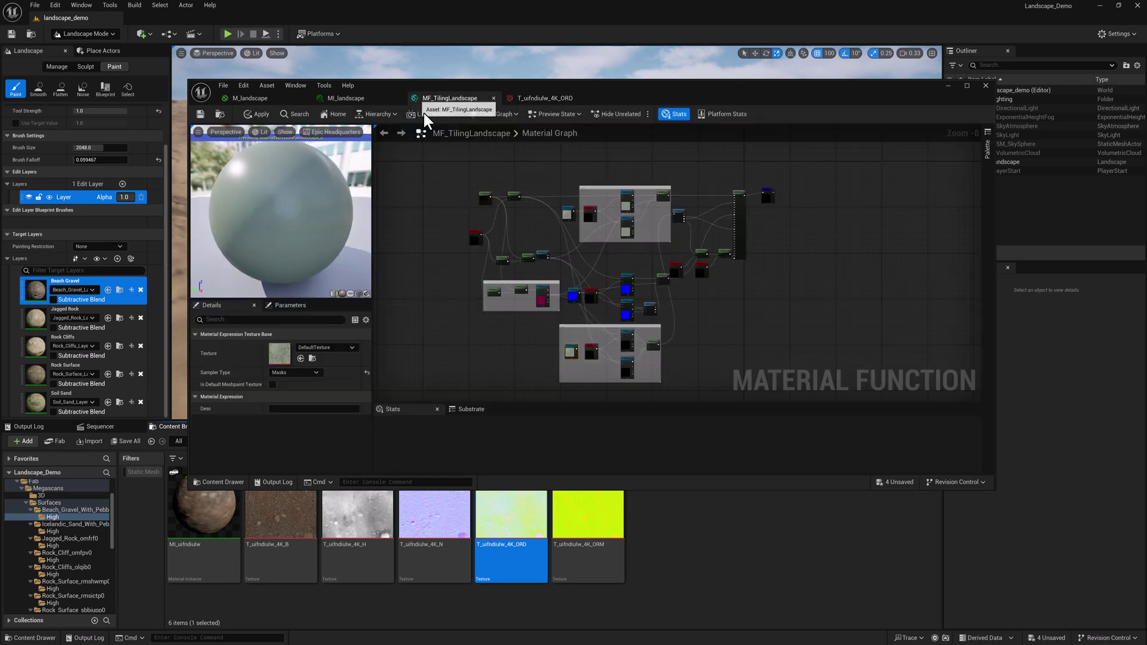
{"action": "scroll", "coordinate": [626, 345], "scroll_direction": "up", "scroll_amount": 5}
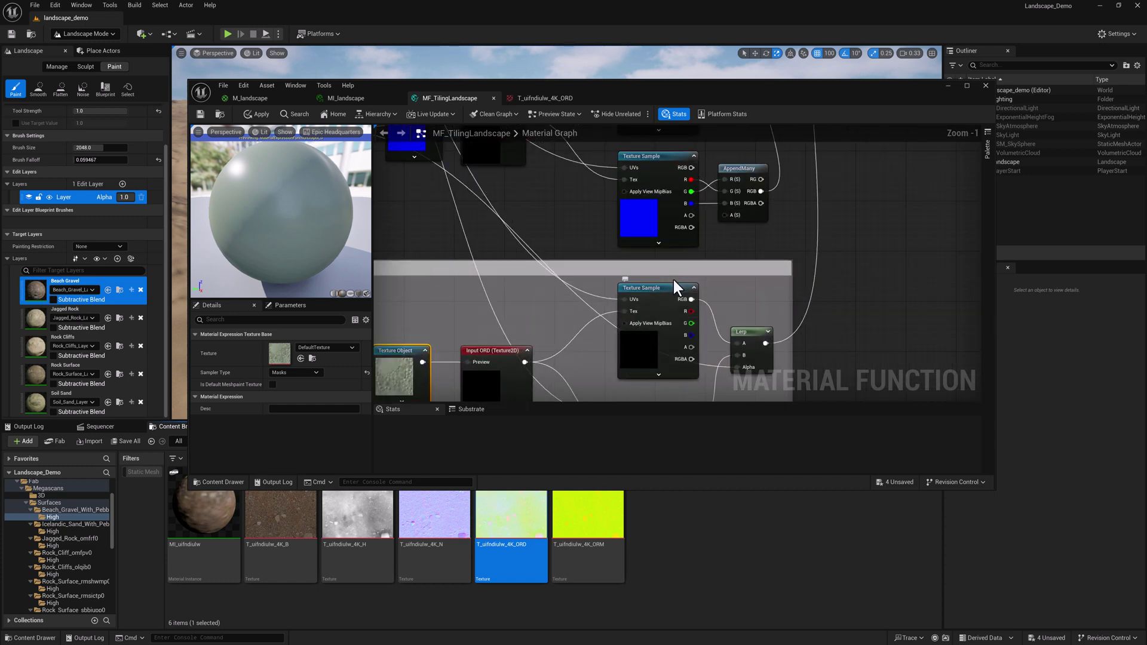
{"action": "left_click", "coordinate": [645, 284]}
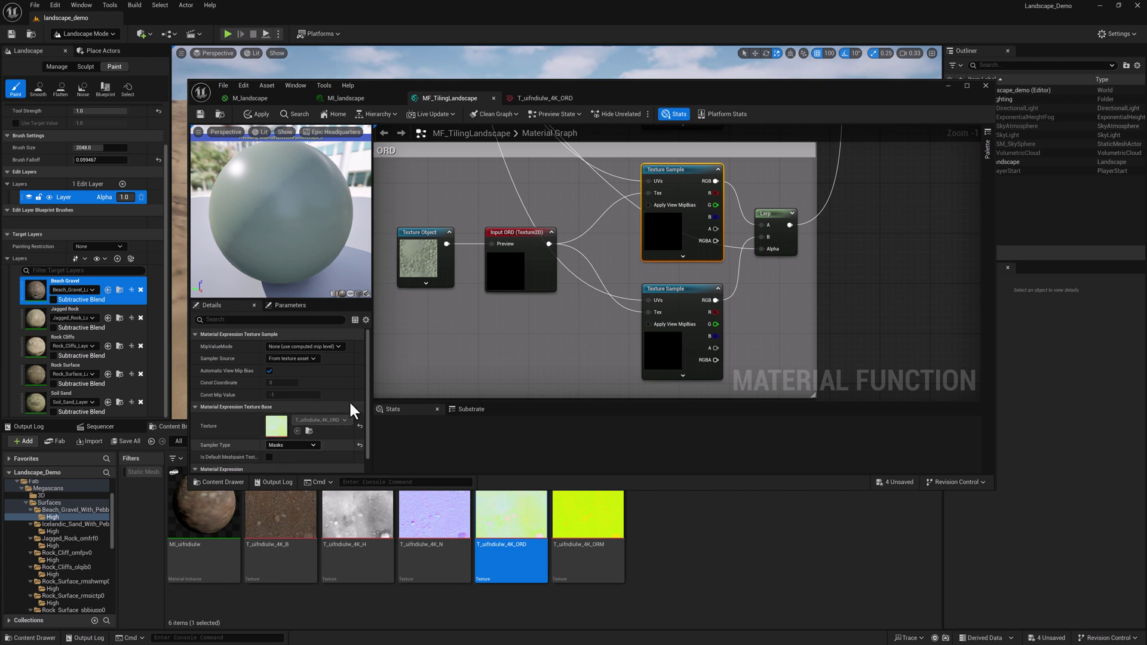
{"action": "left_click", "coordinate": [686, 306]}
{"action": "right_click_drag", "start_coordinate": [478, 192], "coordinate": [505, 196]}
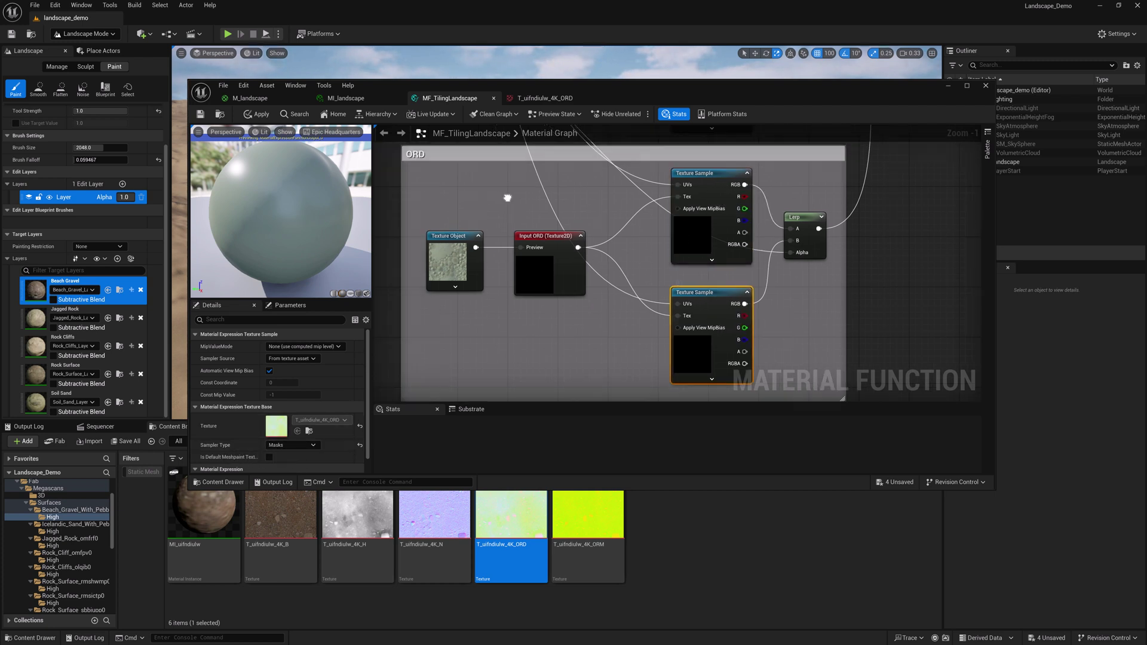
{"action": "left_click", "coordinate": [465, 263]}
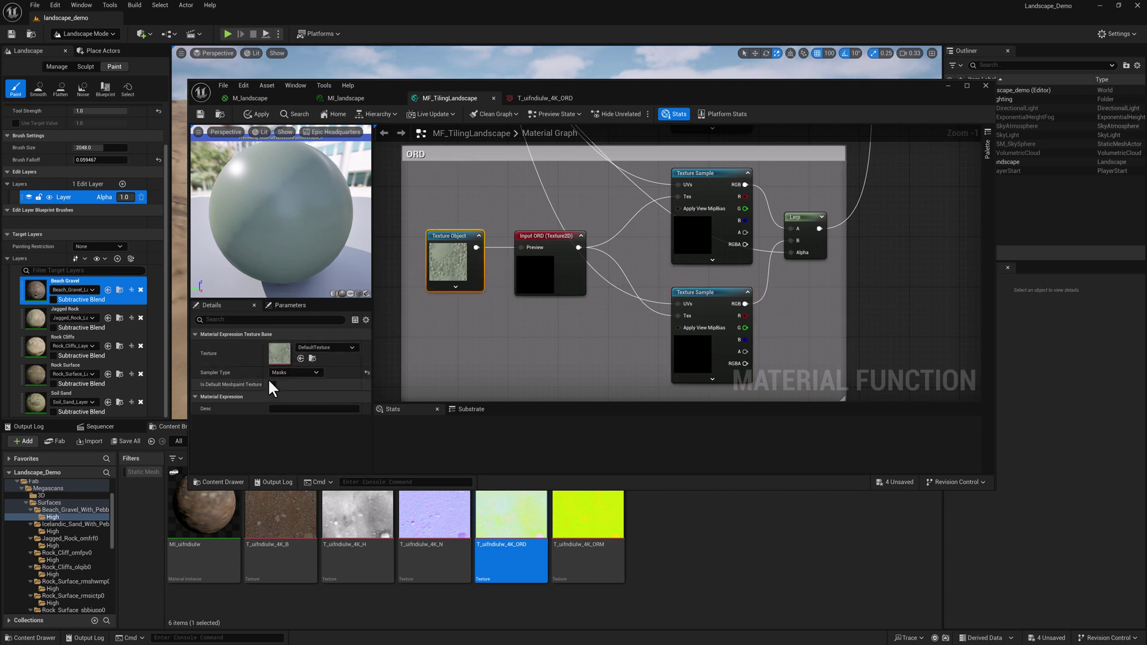
- Maximize the M_landscape material editor and examine the Jagged Rock and Rock Cliffs node groups
{"action": "left_click", "coordinate": [247, 98]}
{"action": "right_click_drag", "start_coordinate": [848, 277], "coordinate": [822, 252]}
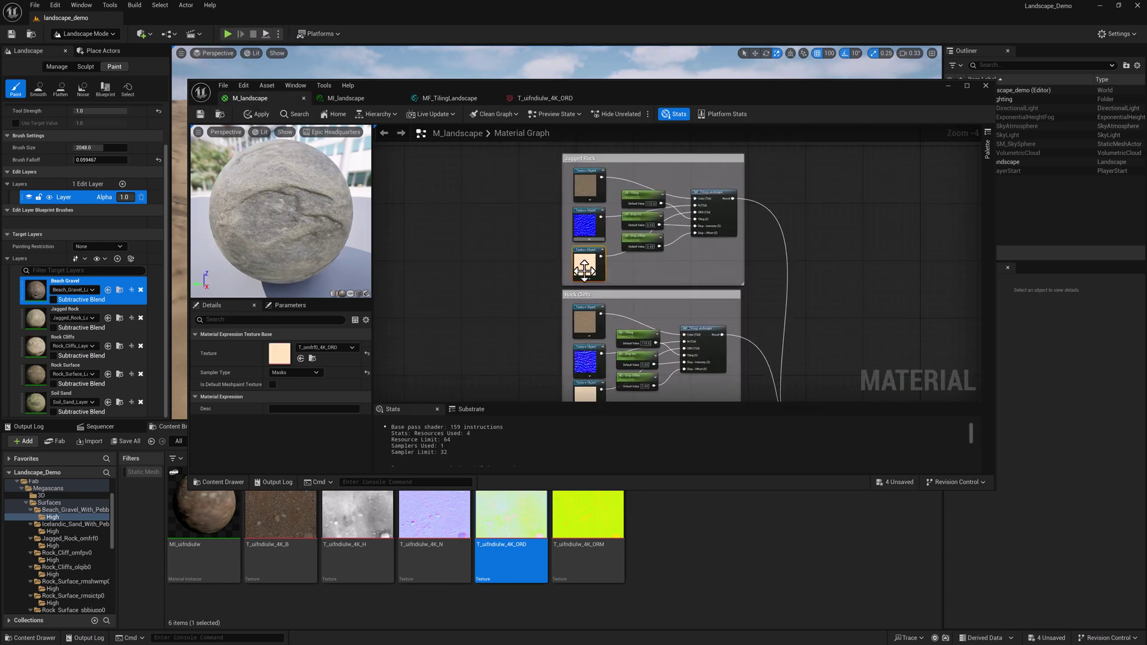
{"action": "scroll", "coordinate": [580, 263], "scroll_direction": "up", "scroll_amount": 3}
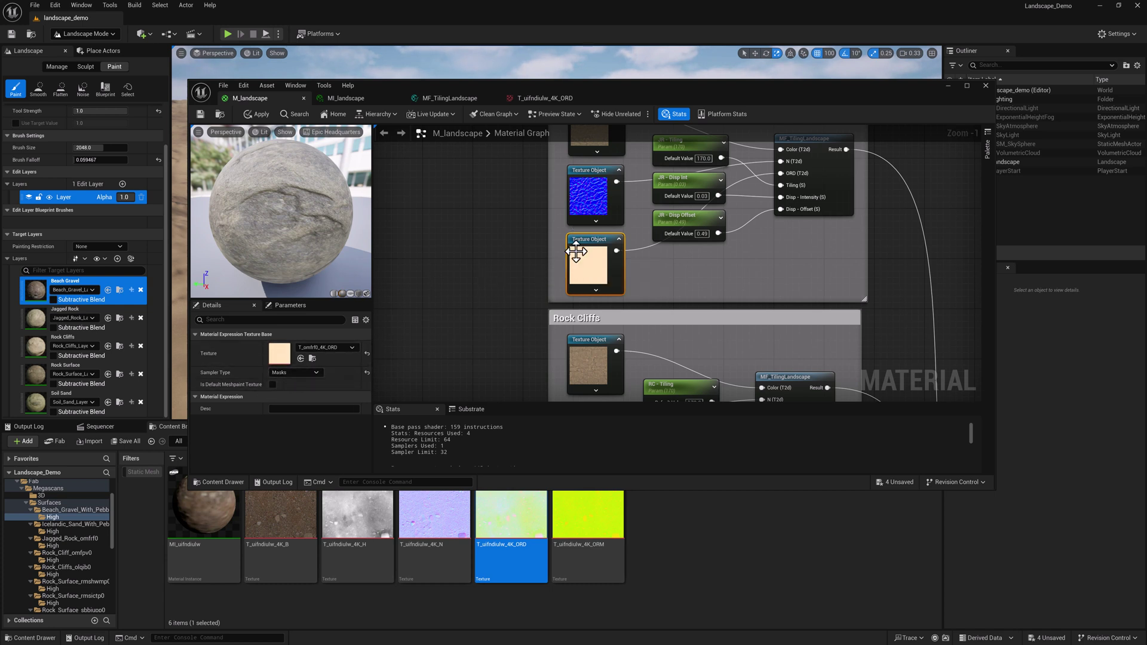
{"action": "right_click_drag", "start_coordinate": [771, 263], "coordinate": [724, 303]}
{"action": "scroll", "coordinate": [720, 315], "scroll_direction": "down", "scroll_amount": 1}
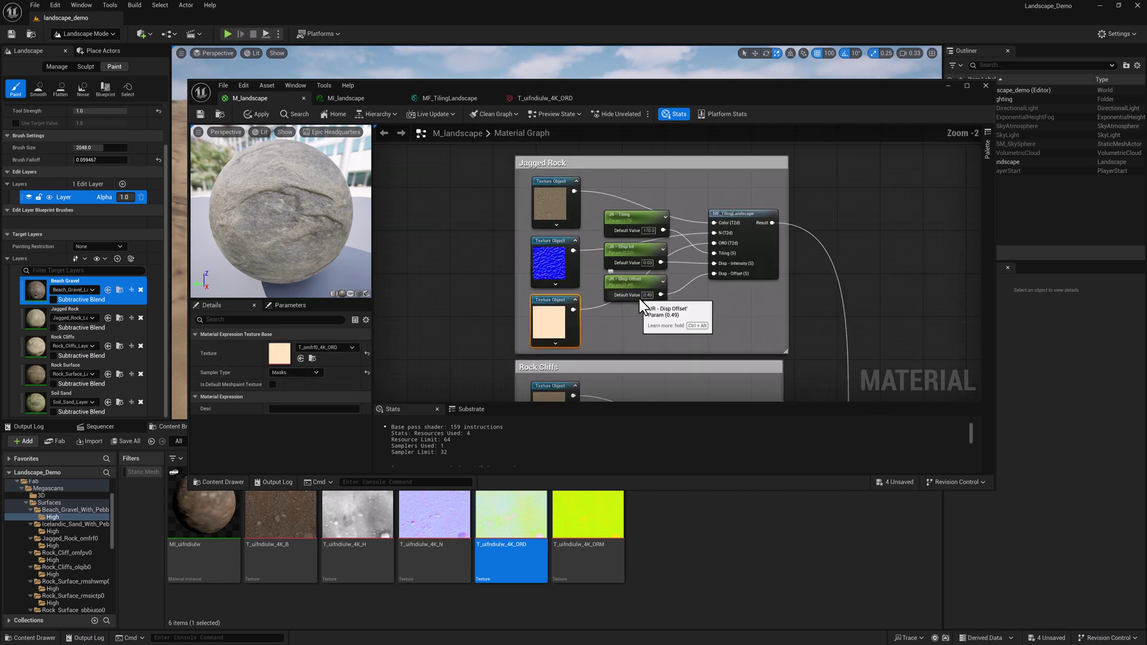
{"action": "double_click", "coordinate": [651, 85]}
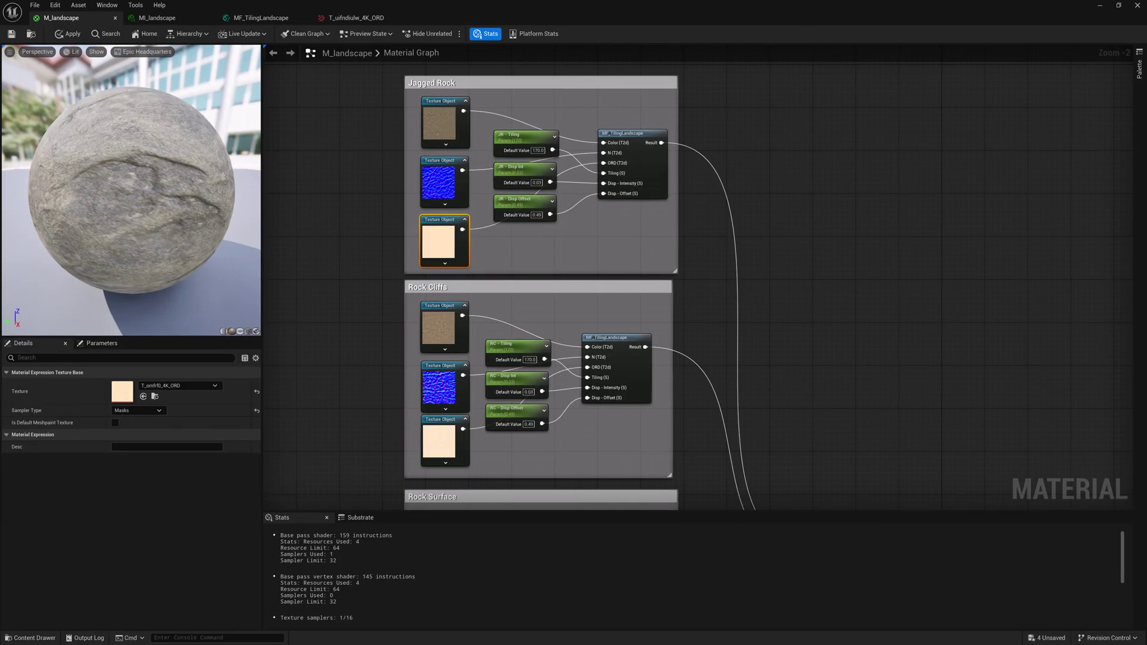
{"action": "mouse_move", "coordinate": [813, 301]}
{"action": "right_mouse_down"}
{"action": "mouse_move", "coordinate": [795, 91]}
{"action": "mouse_move", "coordinate": [806, 280]}
{"action": "right_mouse_up"}
{"action": "scroll", "coordinate": [817, 275], "scroll_direction": "down", "scroll_amount": 2}
{"action": "scroll", "coordinate": [629, 172], "scroll_direction": "up", "scroll_amount": 4}
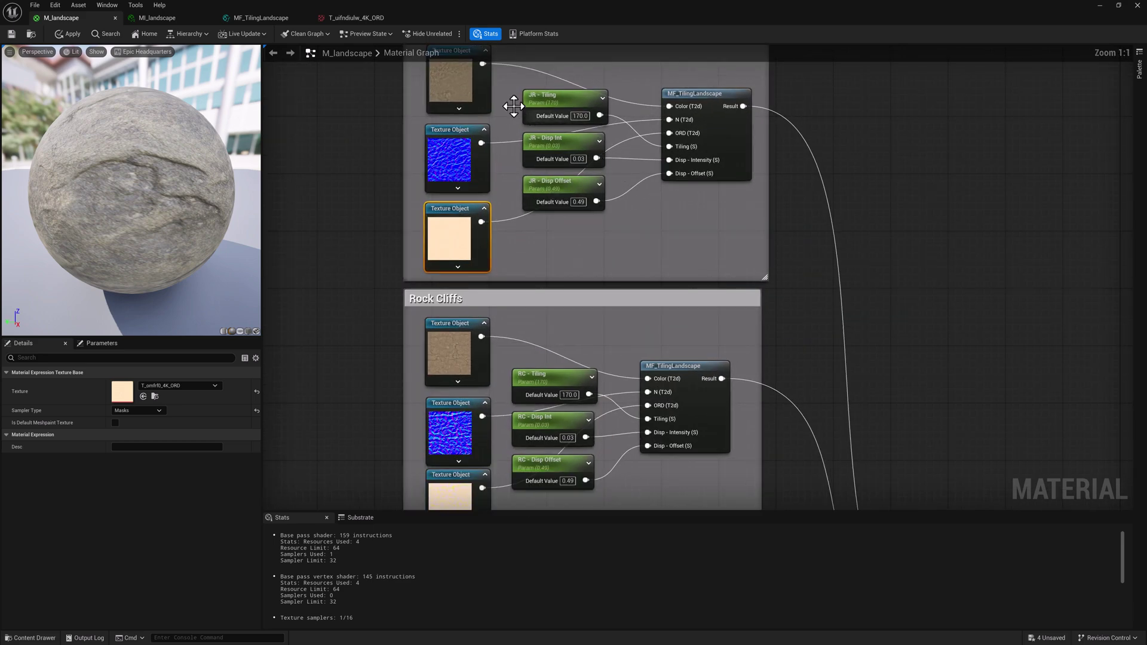
- Examine how the Jagged Rock scalar parameters feed its MF_TilingLandscape node, and compare with the other layer groups
{"action": "left_click_drag", "start_coordinate": [509, 80], "coordinate": [548, 194]}
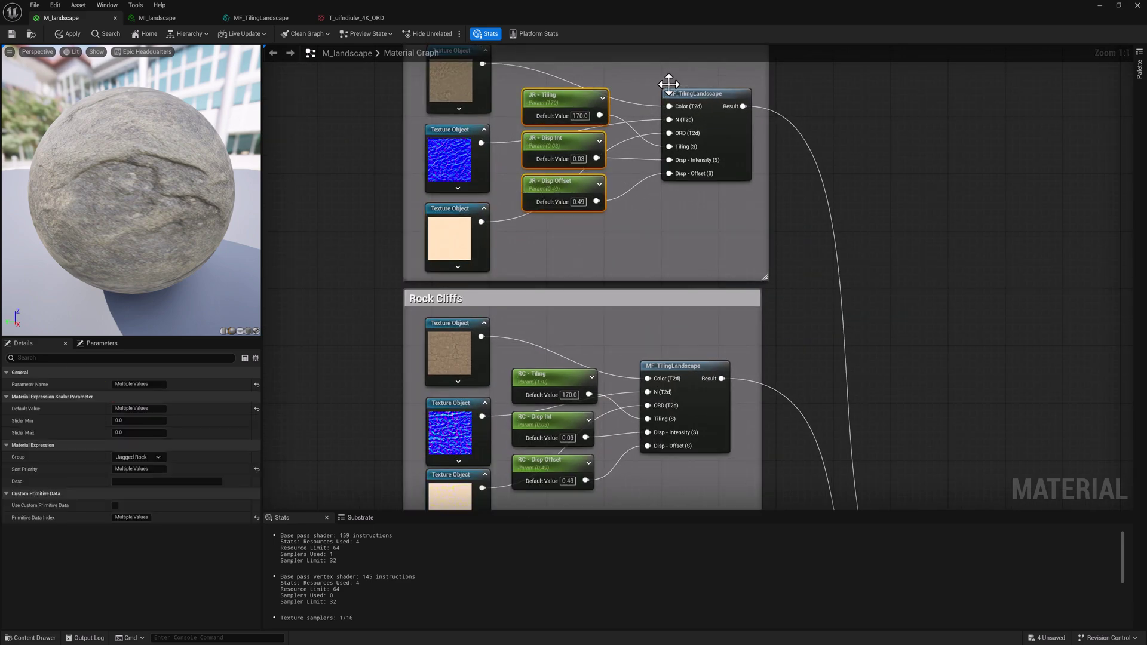
{"action": "left_click", "coordinate": [698, 91]}
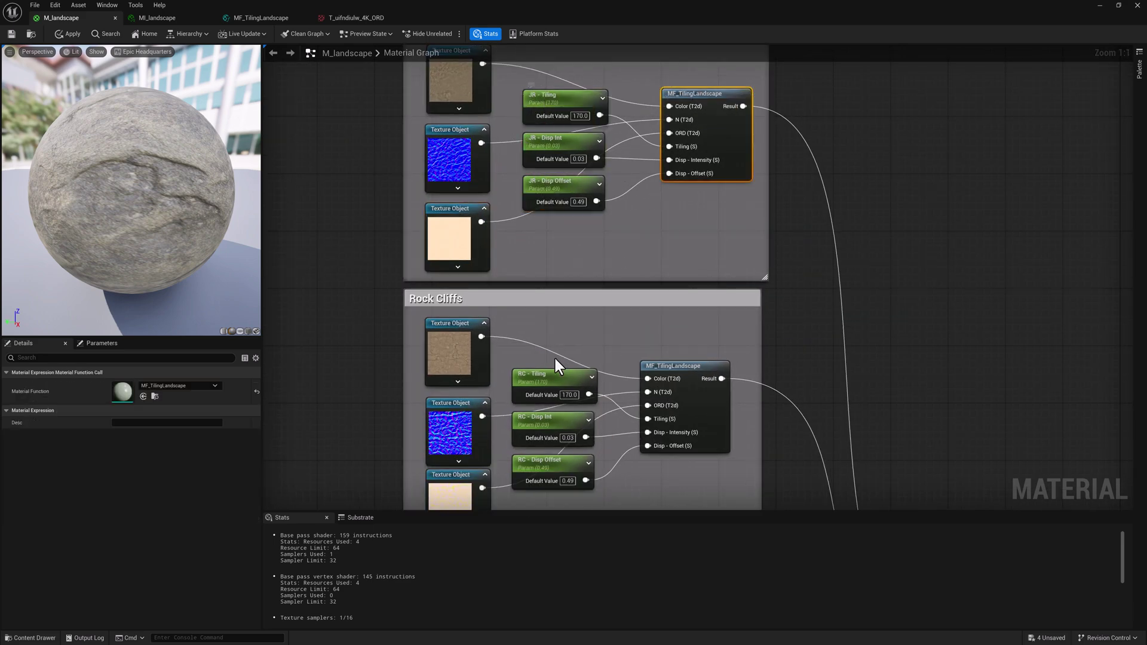
{"action": "right_click_drag", "start_coordinate": [593, 330], "coordinate": [604, 327]}
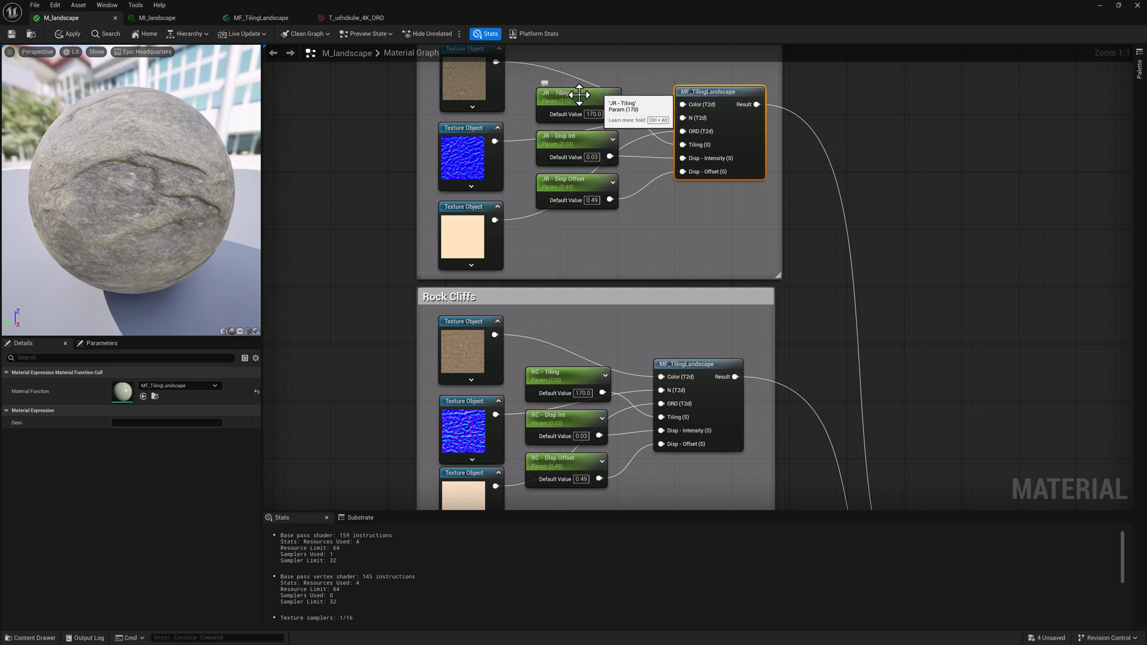
{"action": "right_click_drag", "start_coordinate": [649, 210], "coordinate": [663, 237]}
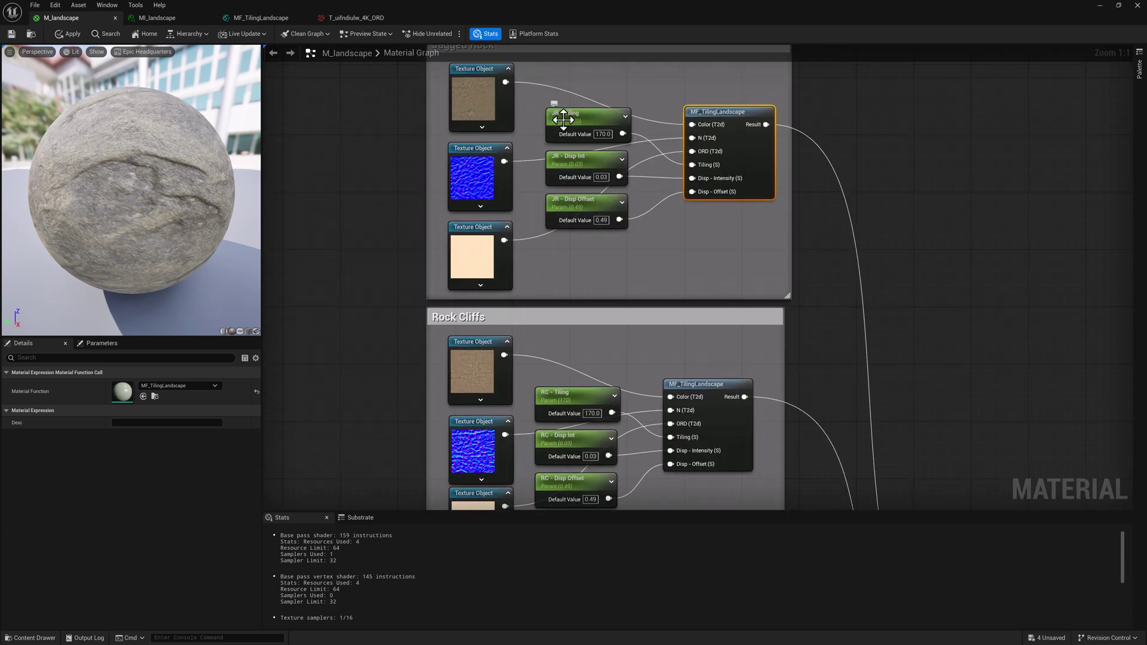
{"action": "right_click_drag", "start_coordinate": [739, 234], "coordinate": [604, 89]}
{"action": "scroll", "coordinate": [678, 252], "scroll_direction": "down", "scroll_amount": 2}
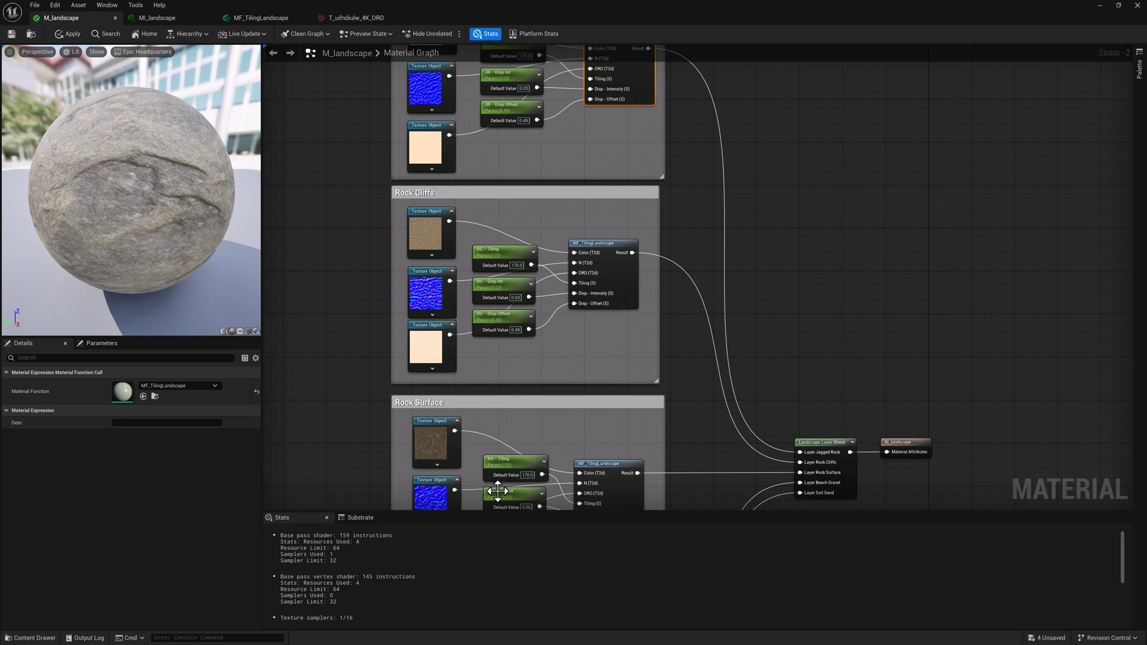
{"action": "right_click_drag", "start_coordinate": [502, 218], "coordinate": [505, 299]}
{"action": "scroll", "coordinate": [491, 109], "scroll_direction": "up", "scroll_amount": 1}
{"action": "scroll", "coordinate": [499, 117], "scroll_direction": "up", "scroll_amount": 1}
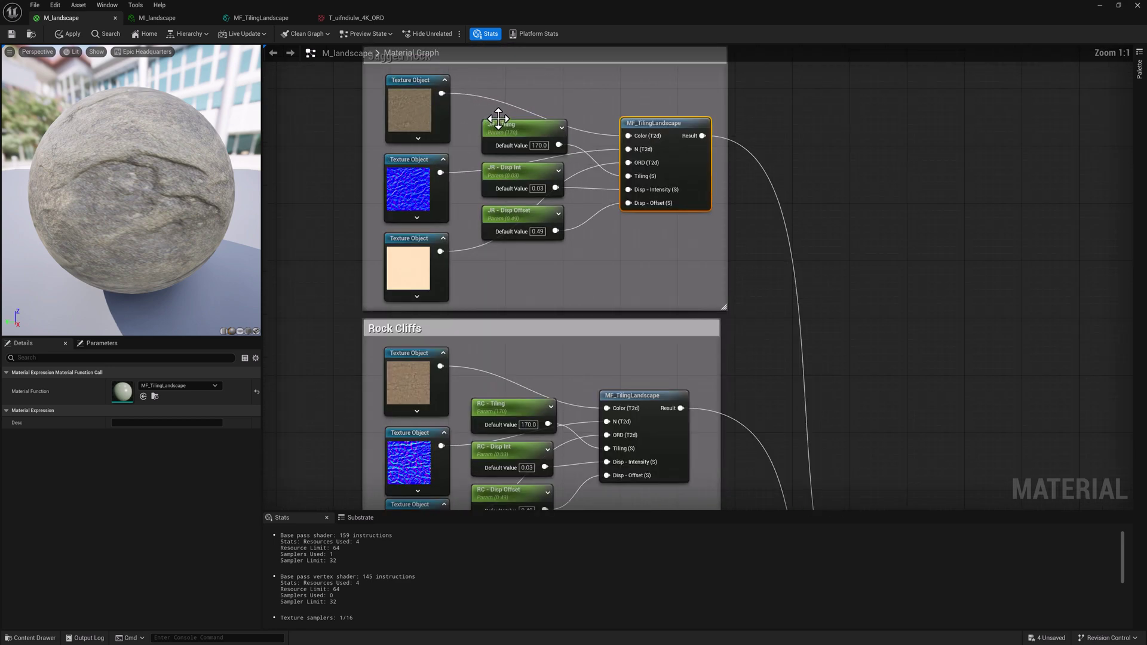
- Select the JR - Tiling, JR - Disp Int and JR - Disp Offset parameters together and check their shared group name
{"action": "left_click", "coordinate": [531, 139]}
{"action": "left_click", "coordinate": [536, 216], "text": "shift"}
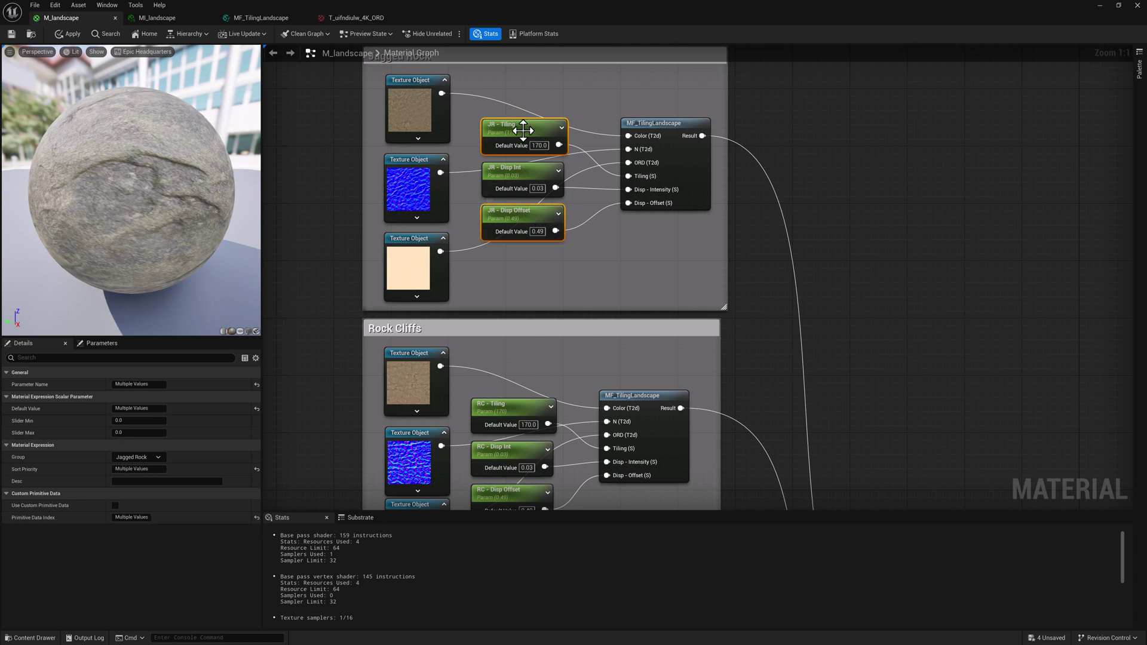
{"action": "left_click", "coordinate": [528, 174], "text": "shift"}
{"action": "left_click_drag", "start_coordinate": [529, 174], "coordinate": [531, 172]}
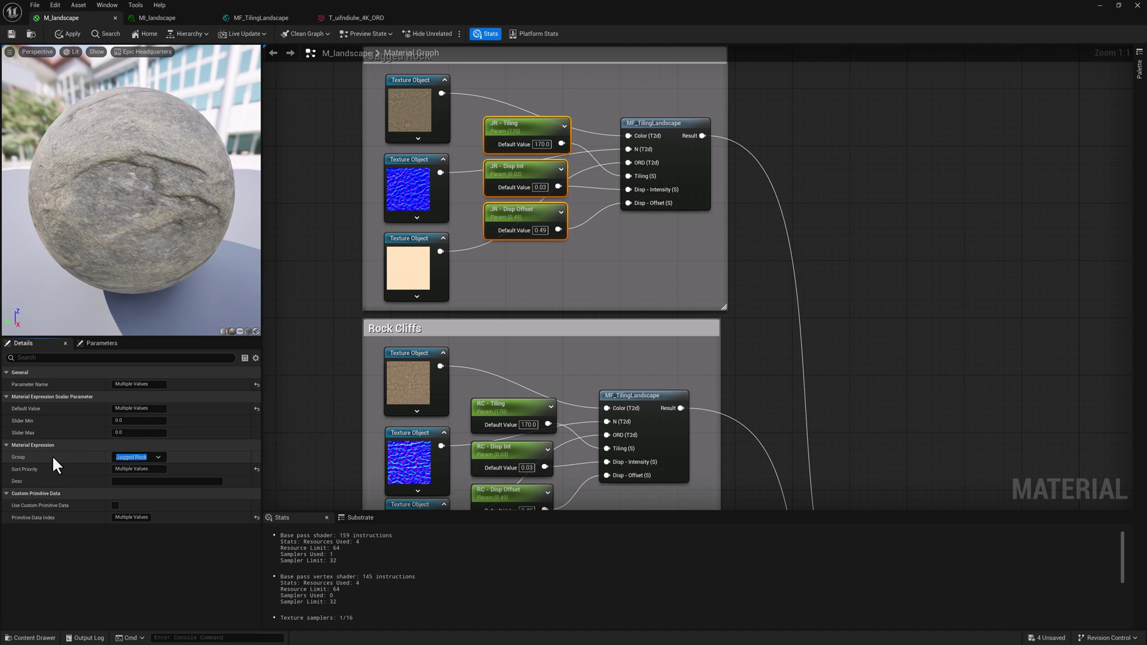
{"action": "type", "text": "asdf"}
{"action": "key", "text": "ctrl+z"}
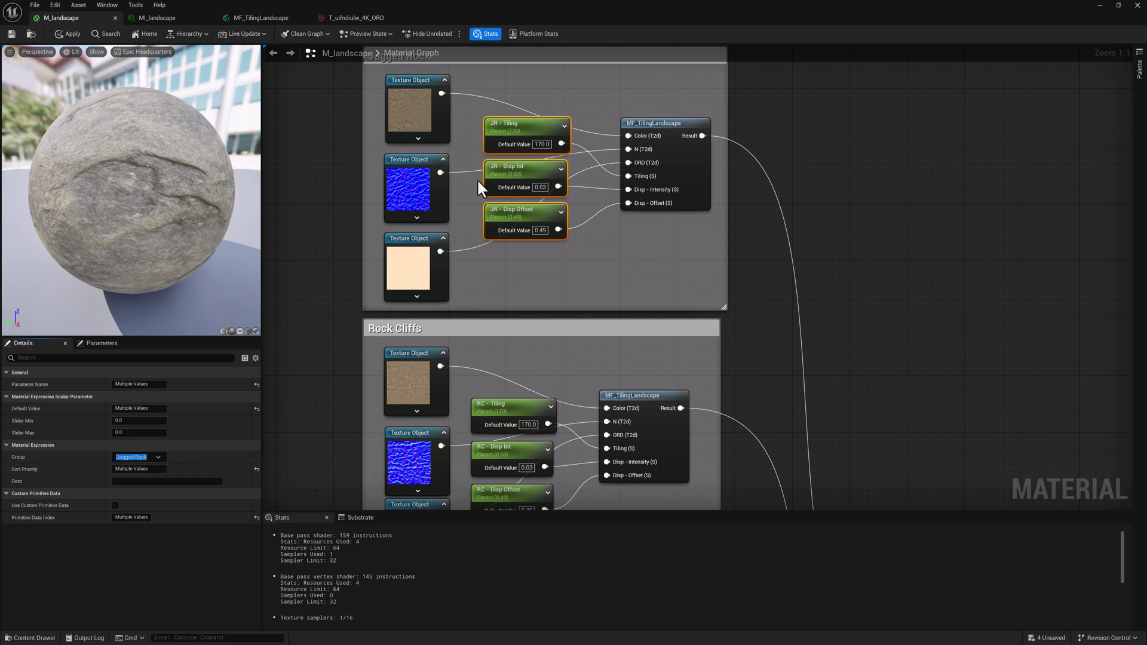
- Check the sort priority of each Jagged Rock parameter and the parameter group order in MI_landscape
{"action": "left_click", "coordinate": [512, 128]}
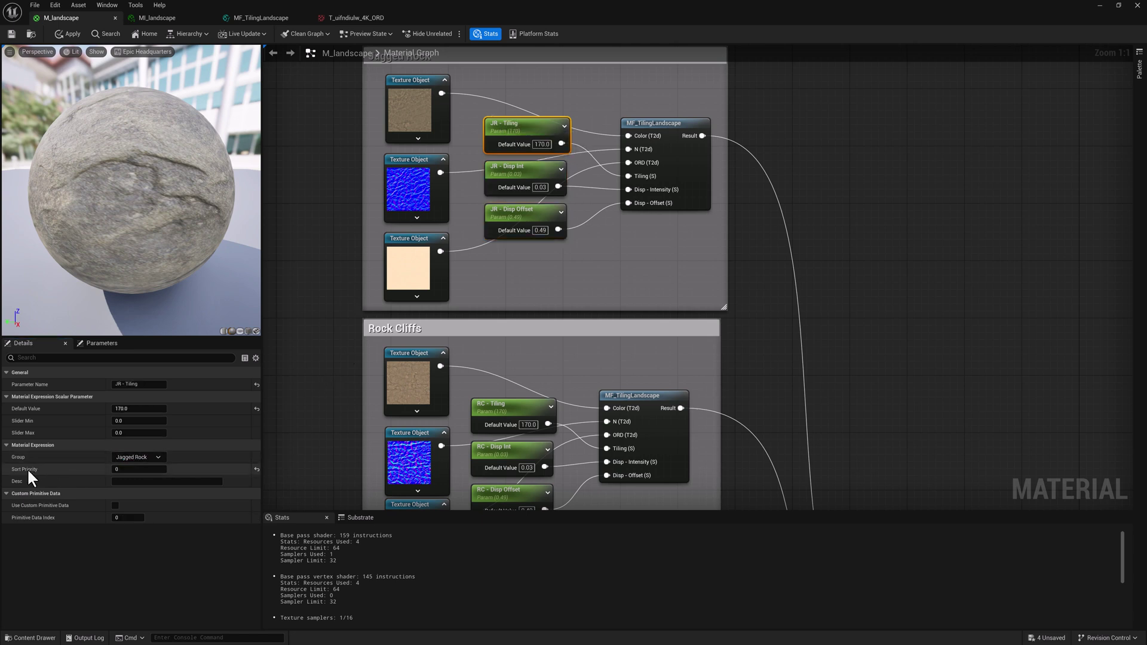
{"action": "left_click", "coordinate": [538, 179]}
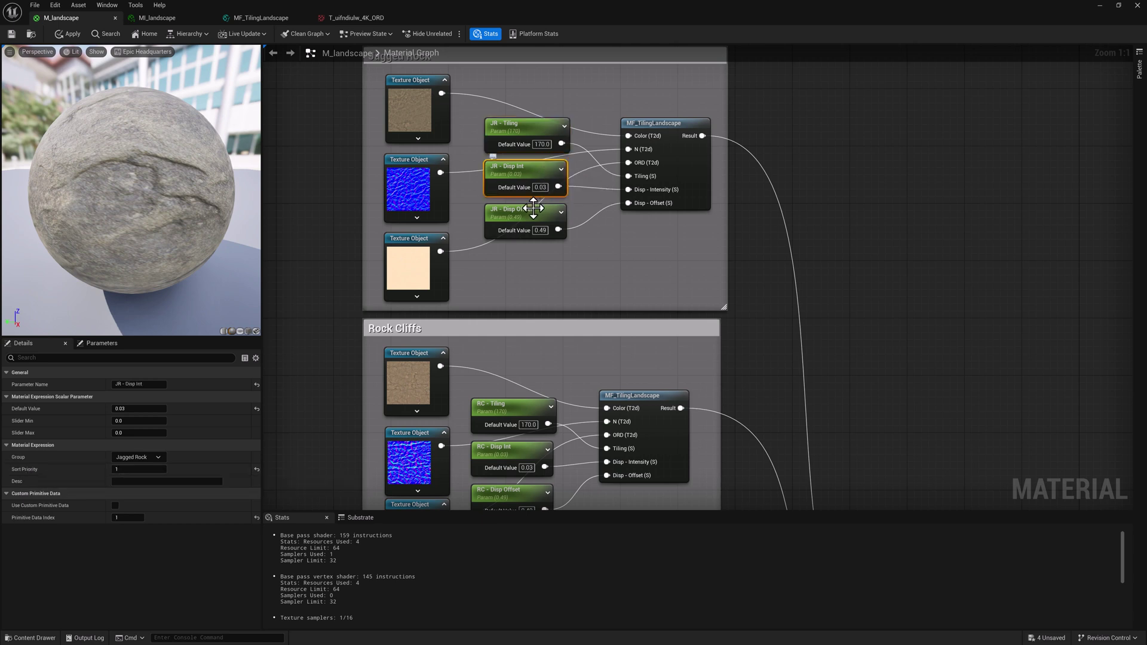
{"action": "left_click", "coordinate": [534, 212]}
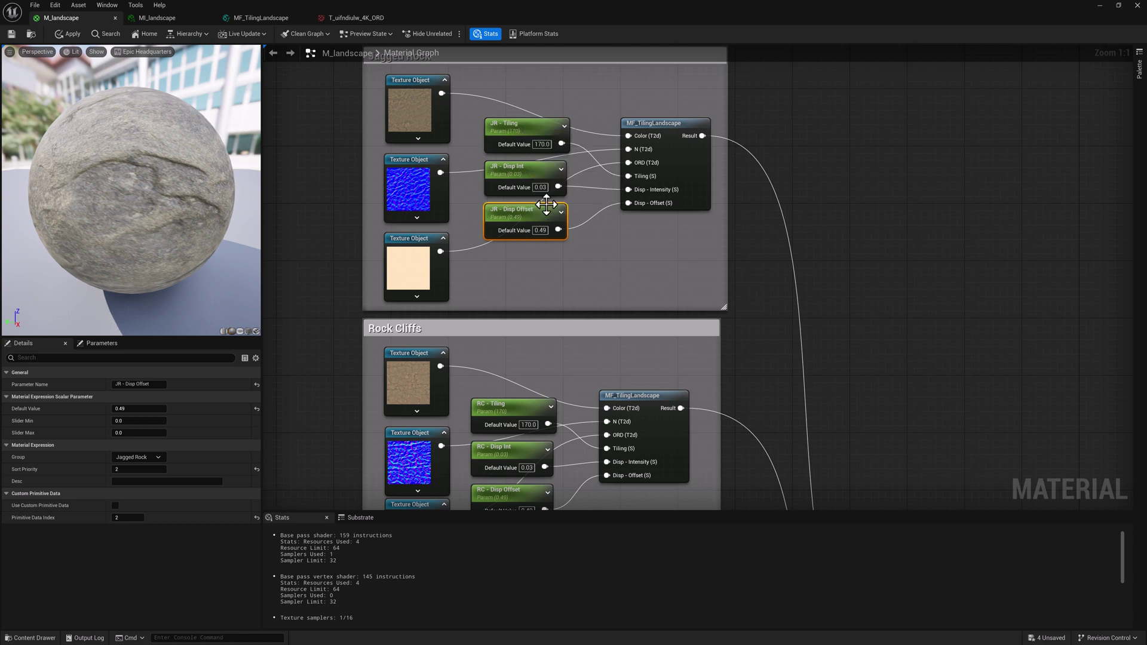
{"action": "left_click", "coordinate": [157, 19]}
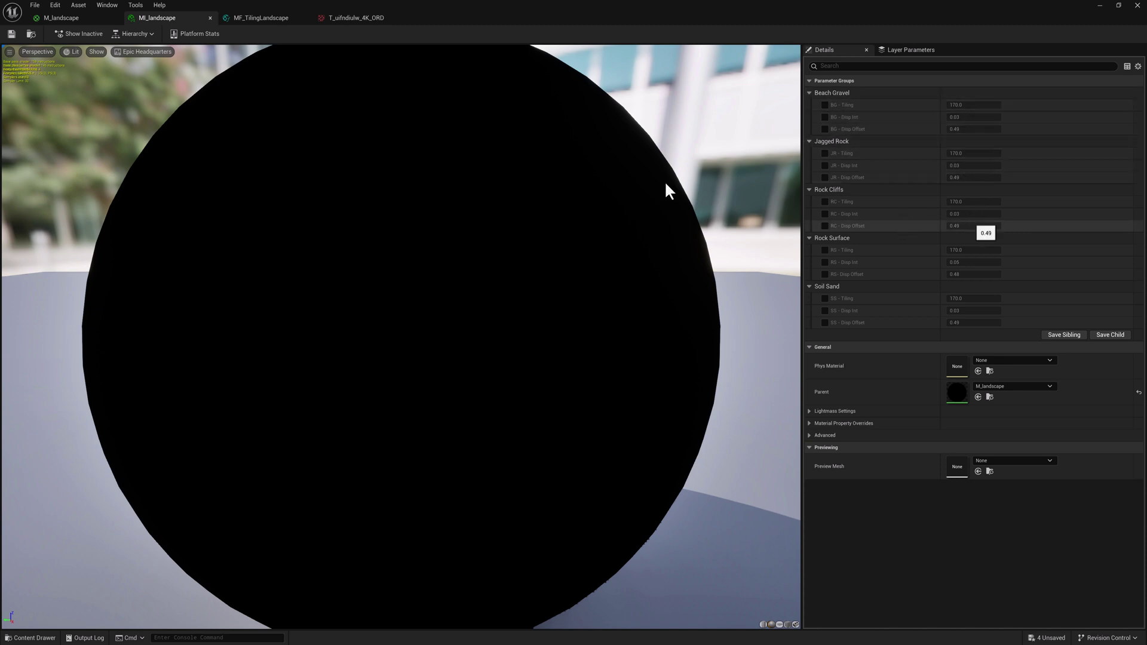
{"action": "left_click", "coordinate": [60, 18]}
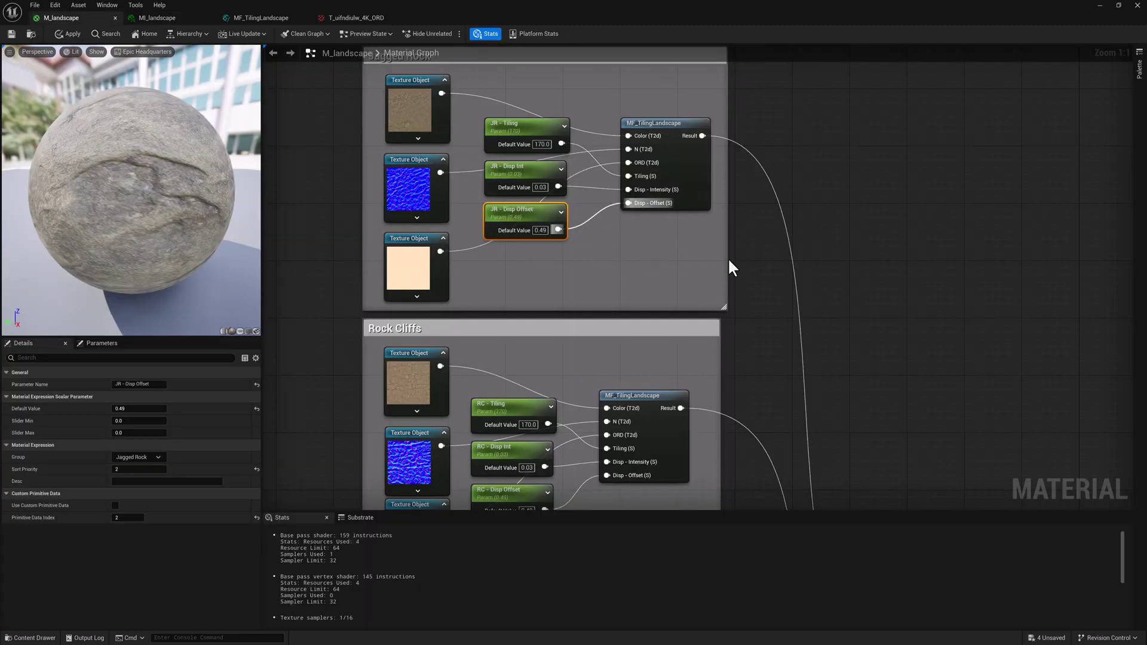
- In the level, reduce the landscape brush size to about 586 and paint a Beach Gravel strip across the sand
{"action": "left_click_drag", "start_coordinate": [410, 2], "coordinate": [1146, 124]}
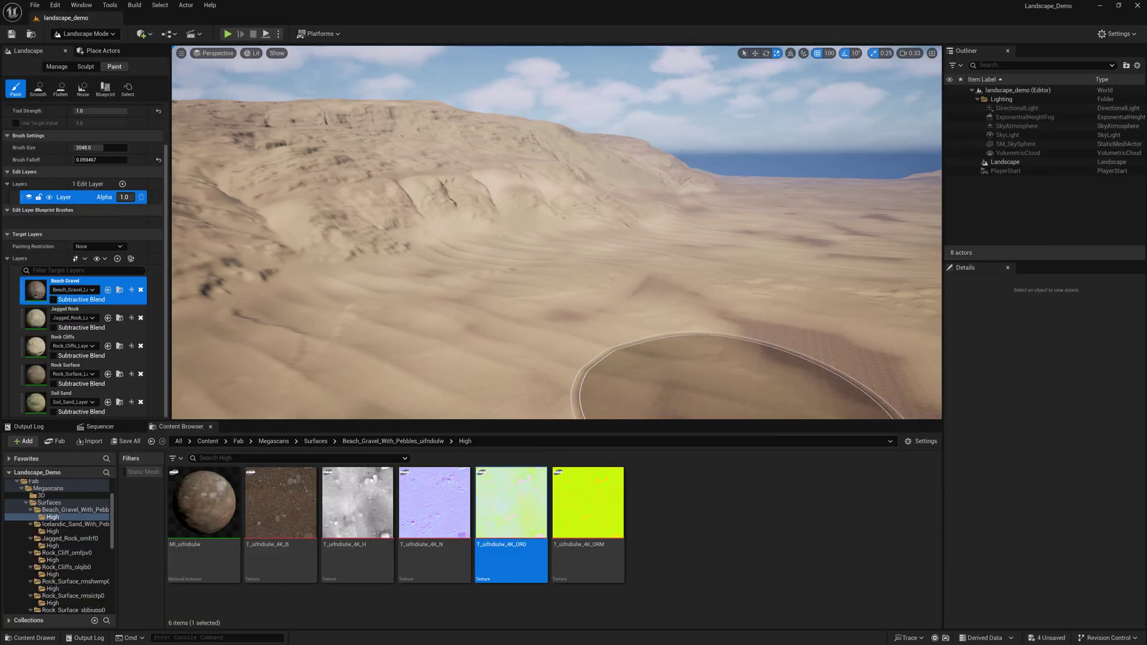
{"action": "mouse_move", "coordinate": [634, 289]}
{"action": "right_mouse_down"}
{"action": "mouse_move", "coordinate": [687, 335]}
{"action": "mouse_move", "coordinate": [693, 364]}
{"action": "right_mouse_up"}
{"action": "key", "text": "w"}
{"action": "right_click_drag", "start_coordinate": [369, 317], "coordinate": [369, 371]}
{"action": "scroll", "coordinate": [369, 318], "scroll_direction": "down", "scroll_amount": 6}
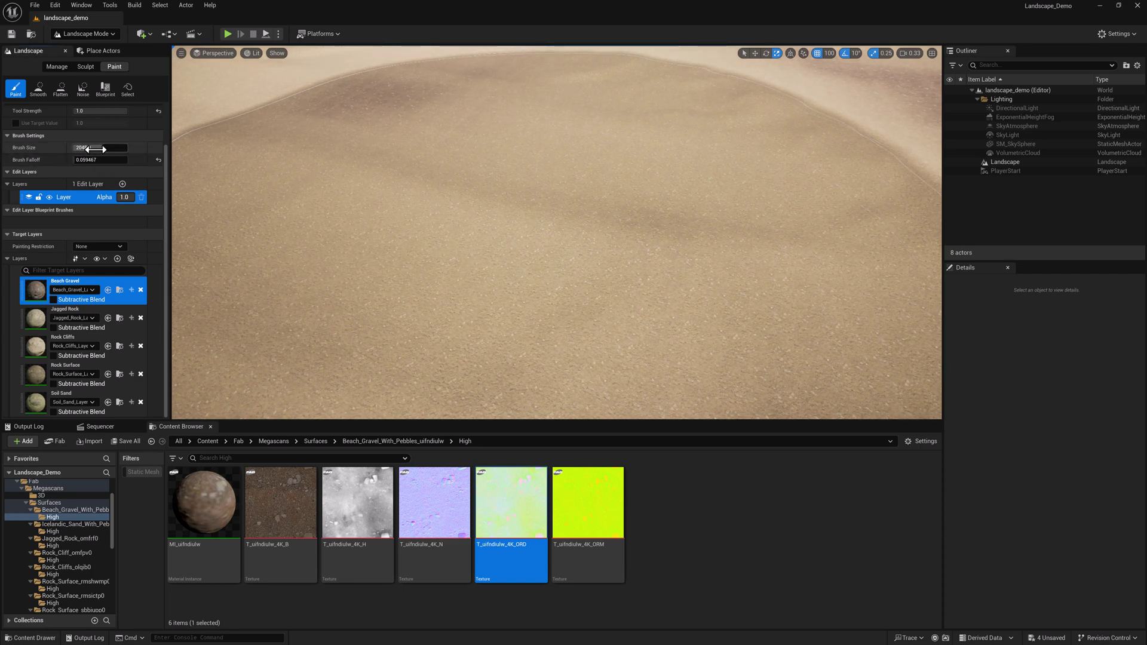
{"action": "left_click_drag", "start_coordinate": [95, 150], "coordinate": [71, 150]}
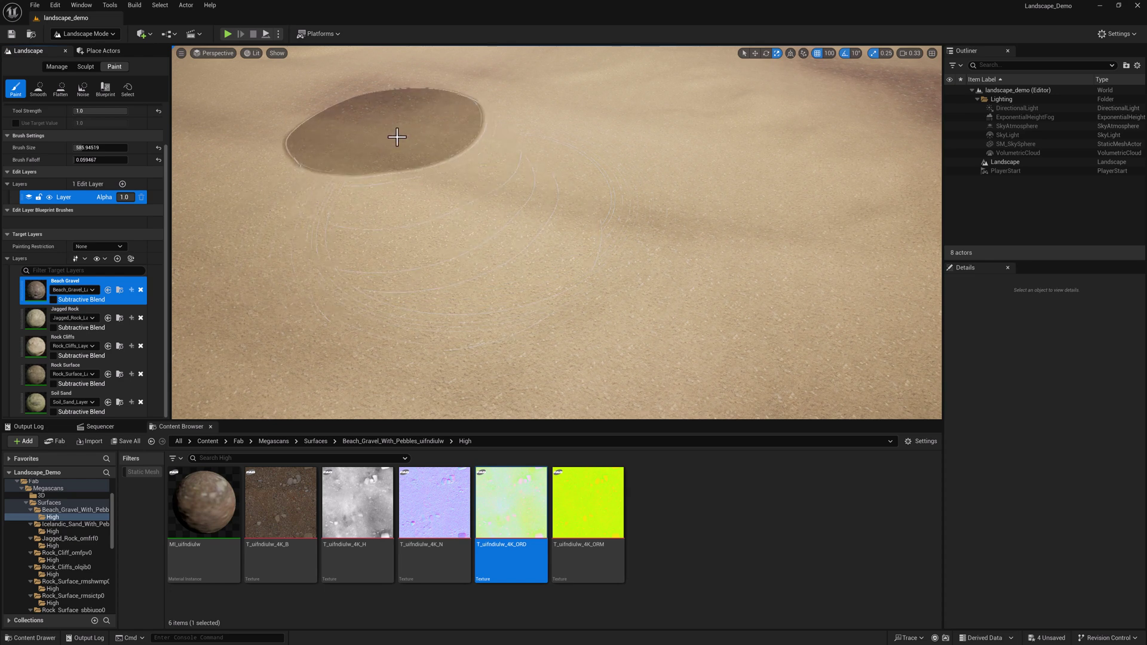
{"action": "mouse_move", "coordinate": [412, 167]}
{"action": "left_mouse_down"}
{"action": "mouse_move", "coordinate": [476, 317]}
{"action": "mouse_move", "coordinate": [378, 136]}
{"action": "left_mouse_up"}
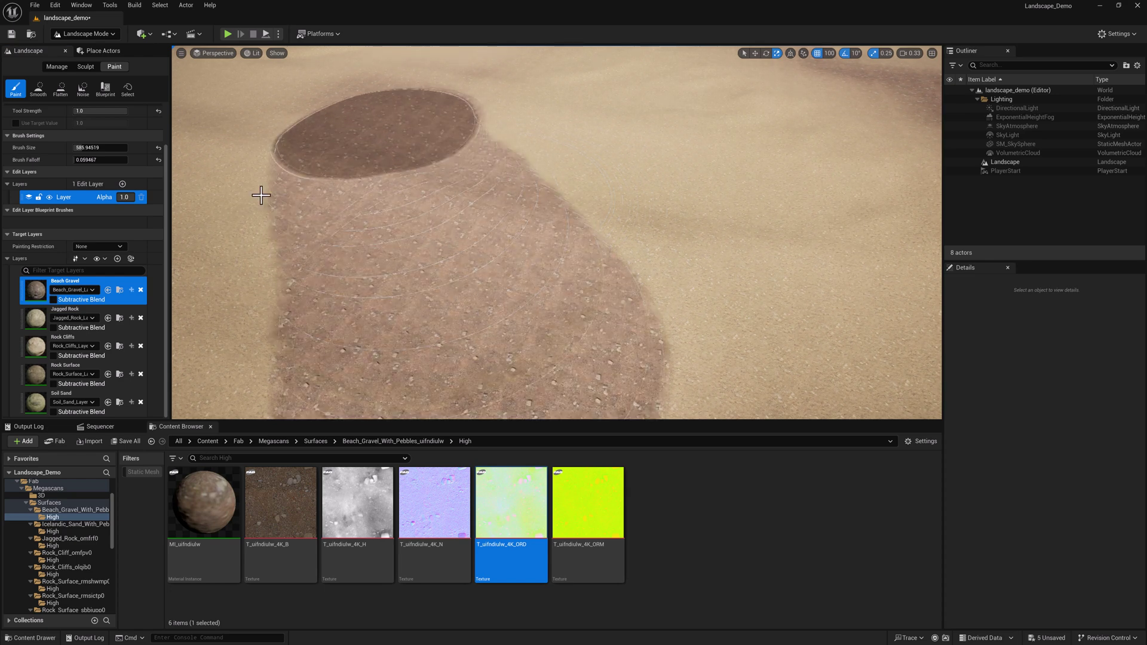
- Paint a Jagged Rock strip beside the gravel and a Rock Cliffs strip next to it
{"action": "left_click", "coordinate": [34, 321]}
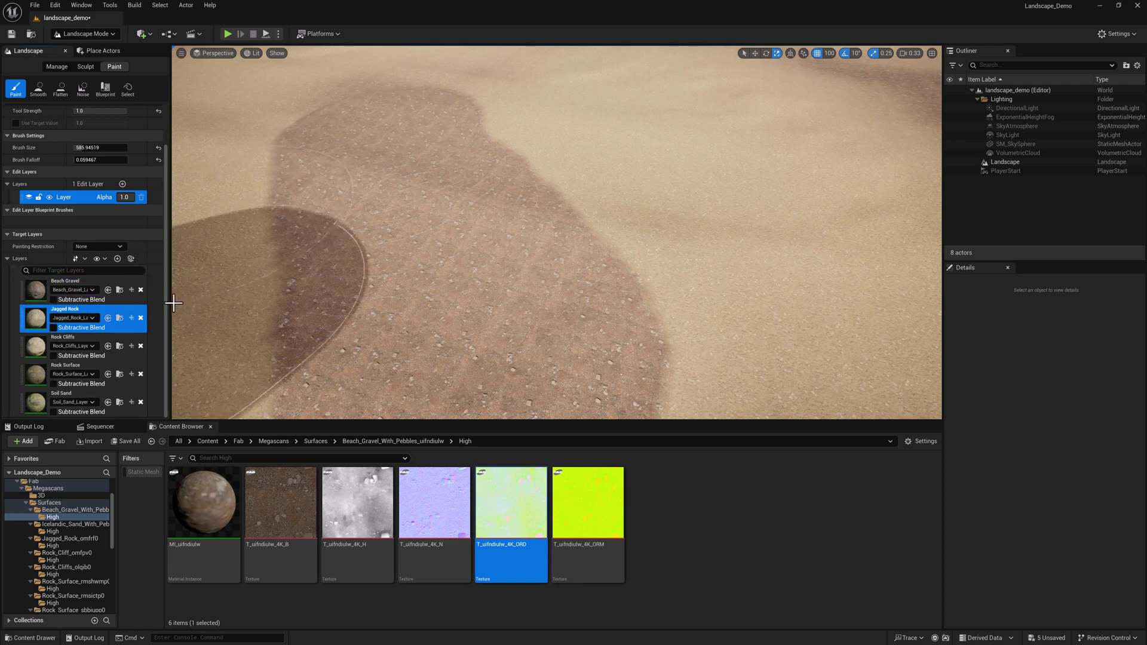
{"action": "mouse_move", "coordinate": [517, 76]}
{"action": "left_mouse_down"}
{"action": "mouse_move", "coordinate": [530, 108]}
{"action": "mouse_move", "coordinate": [696, 278]}
{"action": "left_mouse_up"}
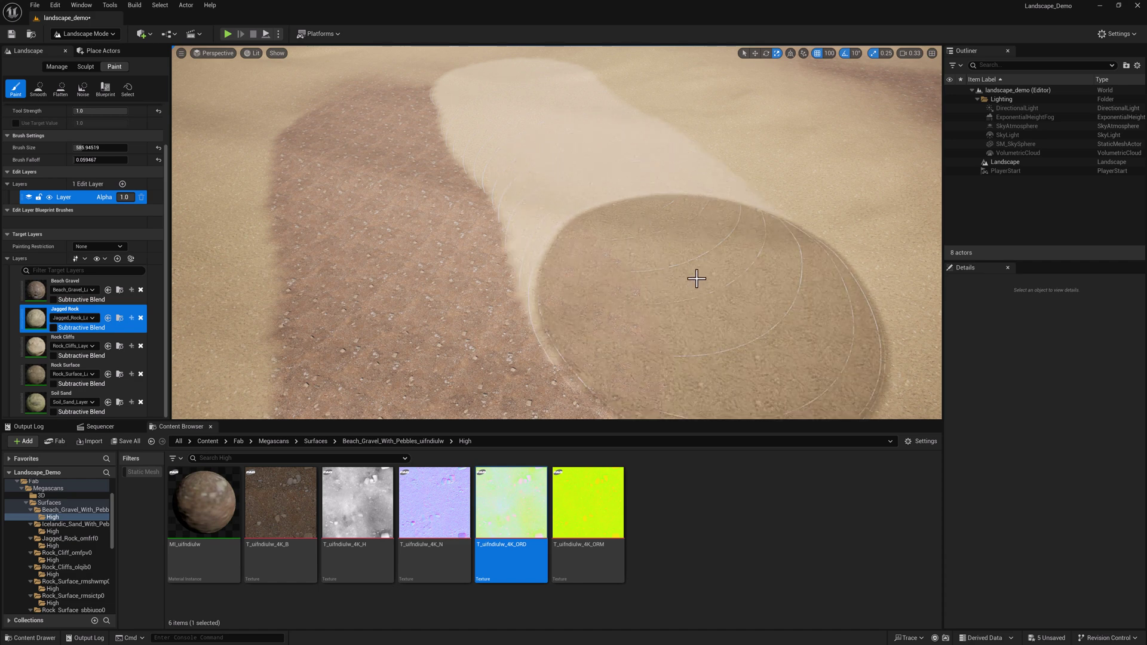
{"action": "mouse_move", "coordinate": [615, 223]}
{"action": "right_mouse_down"}
{"action": "mouse_move", "coordinate": [597, 233]}
{"action": "mouse_move", "coordinate": [664, 242]}
{"action": "right_mouse_up"}
{"action": "left_click", "coordinate": [78, 352]}
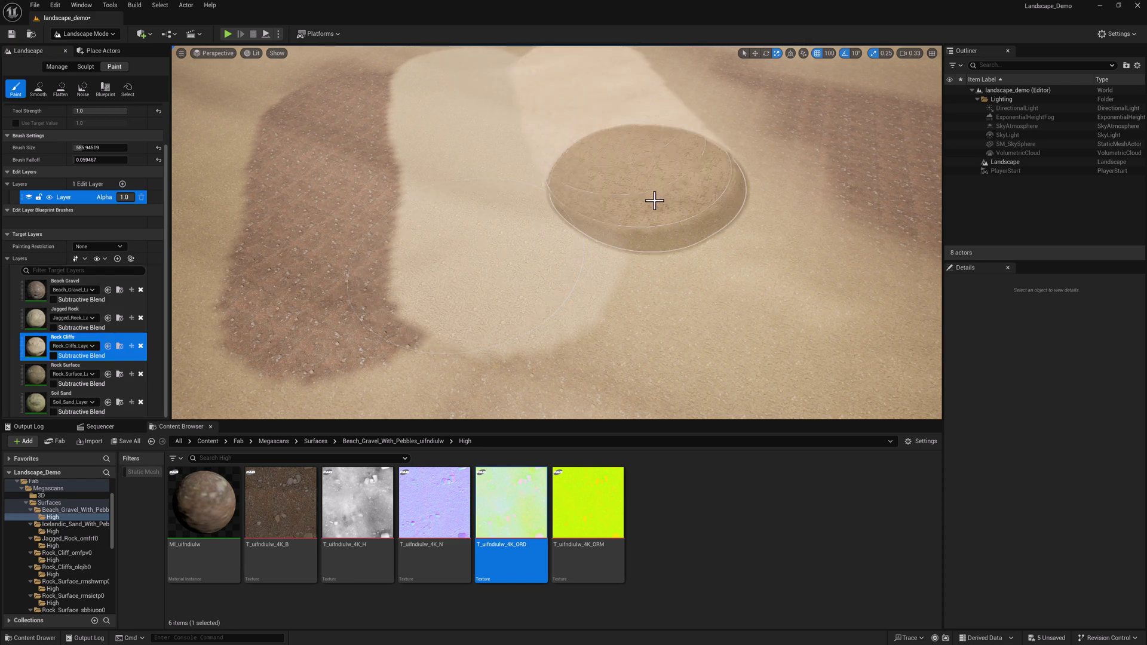
{"action": "left_click_drag", "start_coordinate": [655, 200], "coordinate": [667, 227]}
- Paint a Rock Surface strip beside the Rock Cliffs strip, and a Soil Sand strip next to it
{"action": "left_click", "coordinate": [34, 375]}
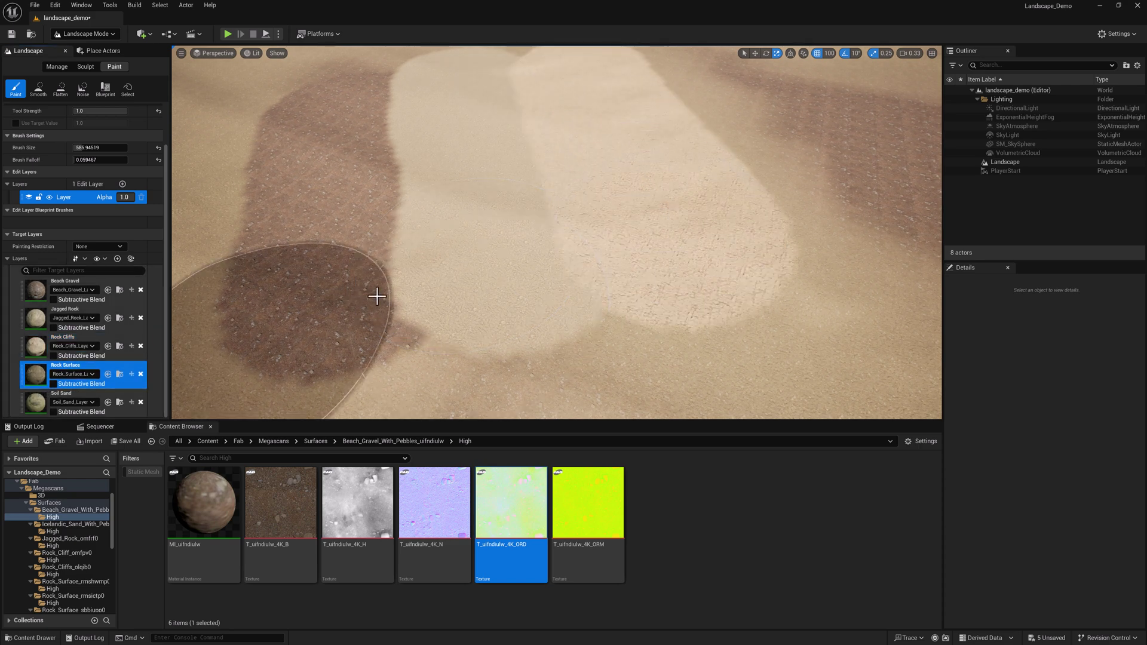
{"action": "mouse_move", "coordinate": [556, 141]}
{"action": "right_mouse_down"}
{"action": "mouse_move", "coordinate": [560, 156]}
{"action": "mouse_move", "coordinate": [578, 159]}
{"action": "mouse_move", "coordinate": [574, 143]}
{"action": "right_mouse_up"}
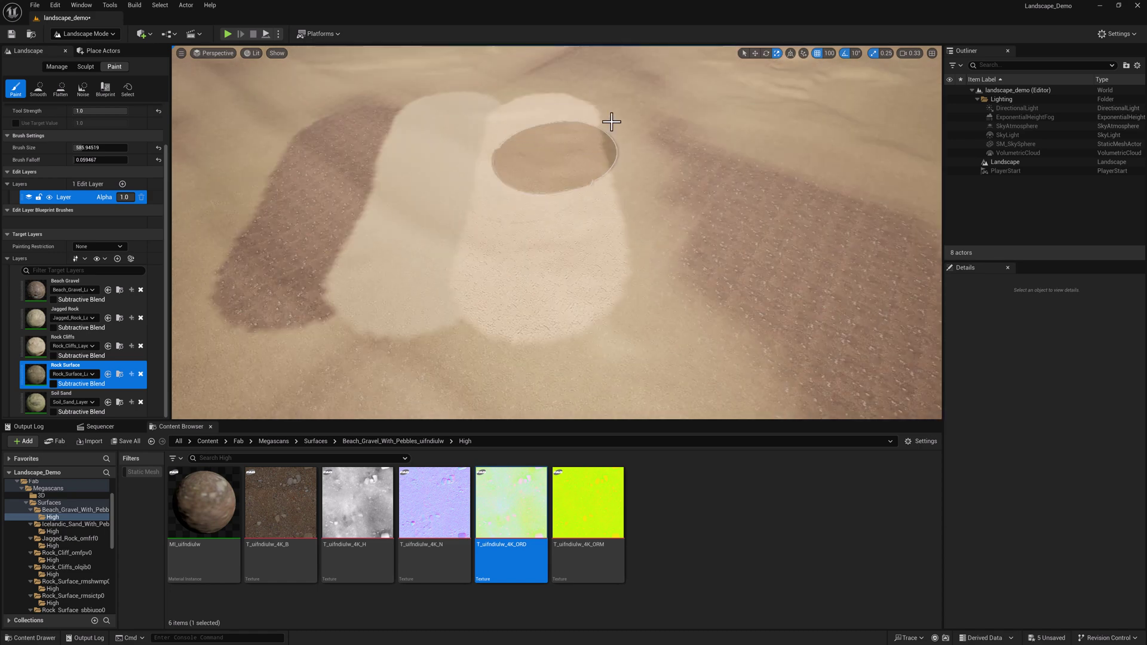
{"action": "left_click_drag", "start_coordinate": [635, 102], "coordinate": [675, 261]}
{"action": "left_click", "coordinate": [38, 403]}
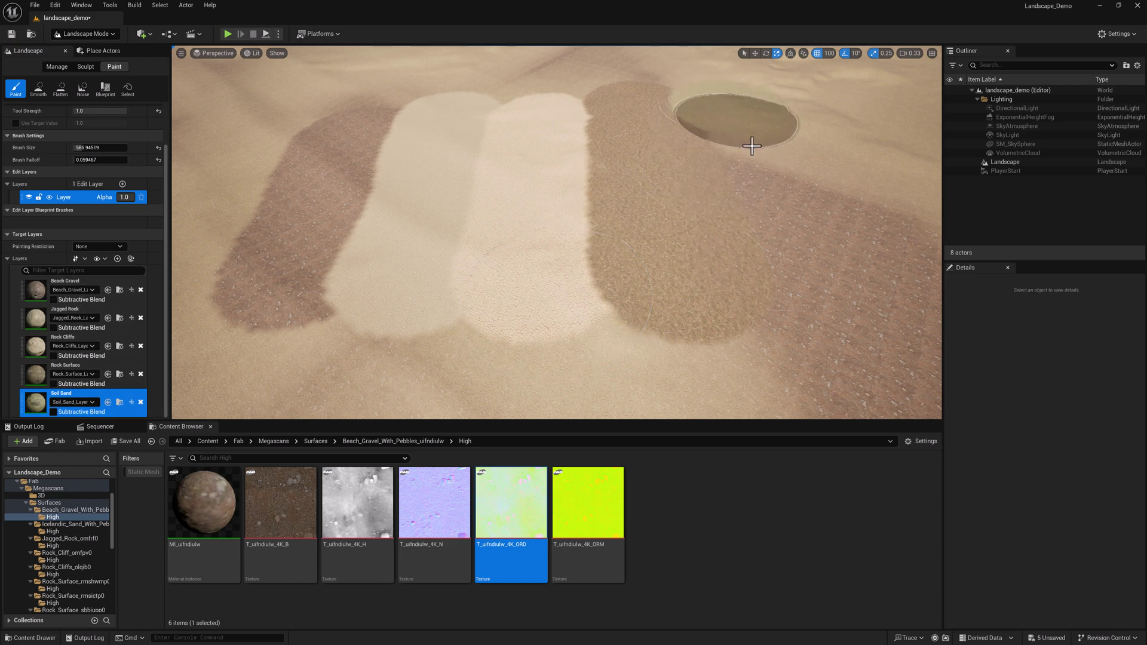
{"action": "left_click_drag", "start_coordinate": [752, 145], "coordinate": [809, 272]}
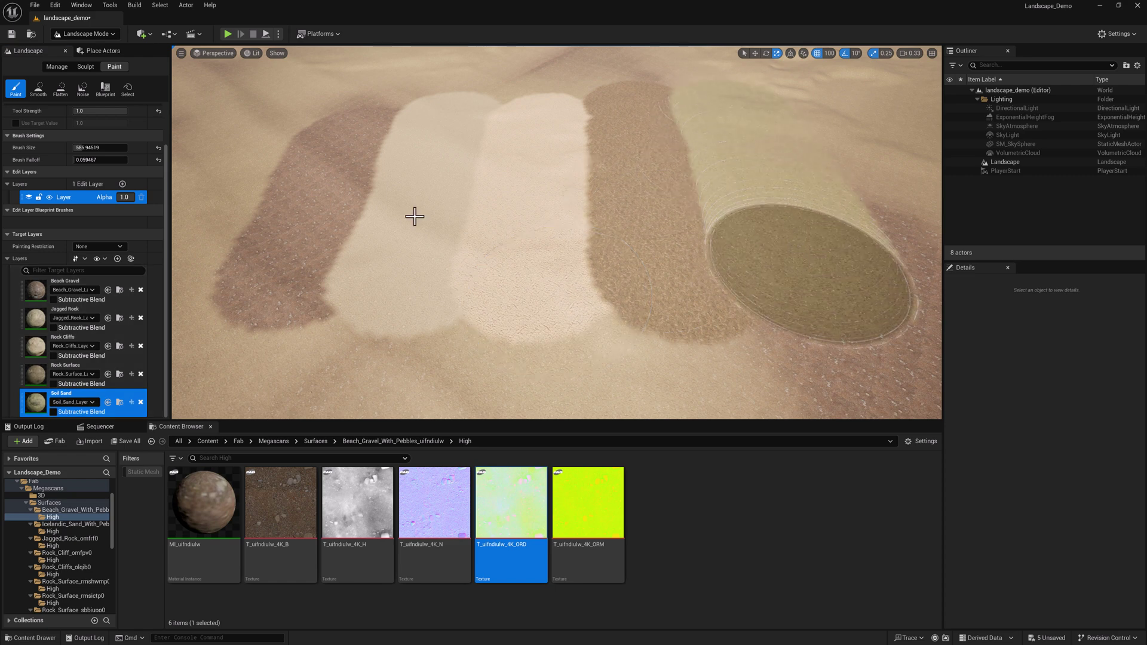
- Leave landscape painting for Selection mode and select the Landscape actor
{"action": "left_click", "coordinate": [95, 32]}
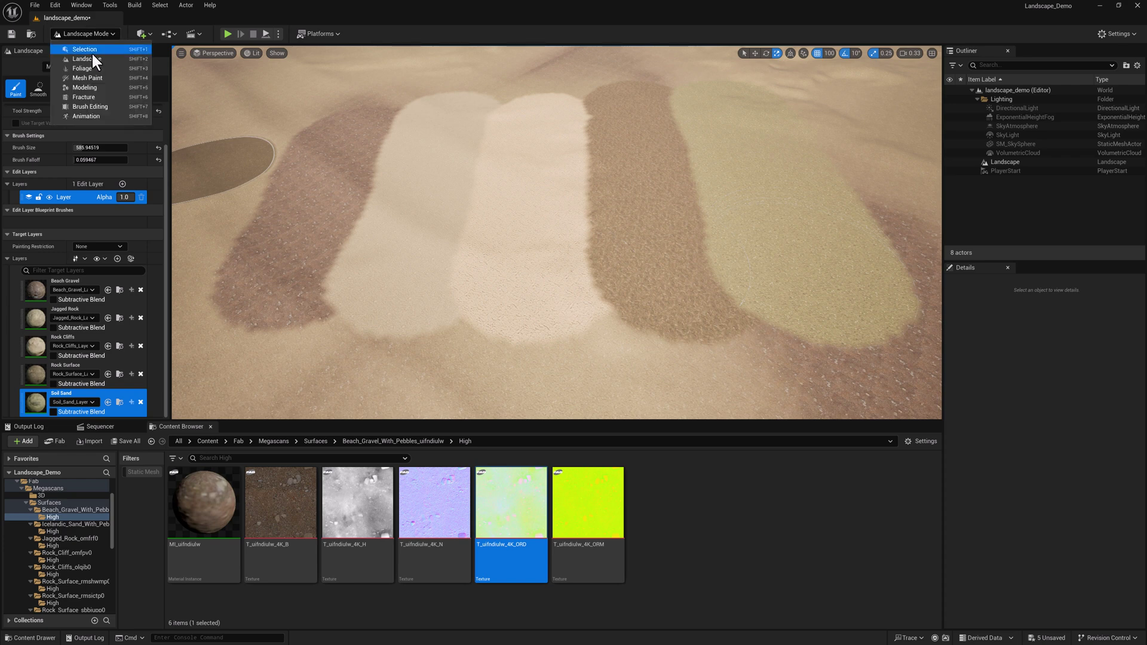
{"action": "left_click", "coordinate": [91, 50]}
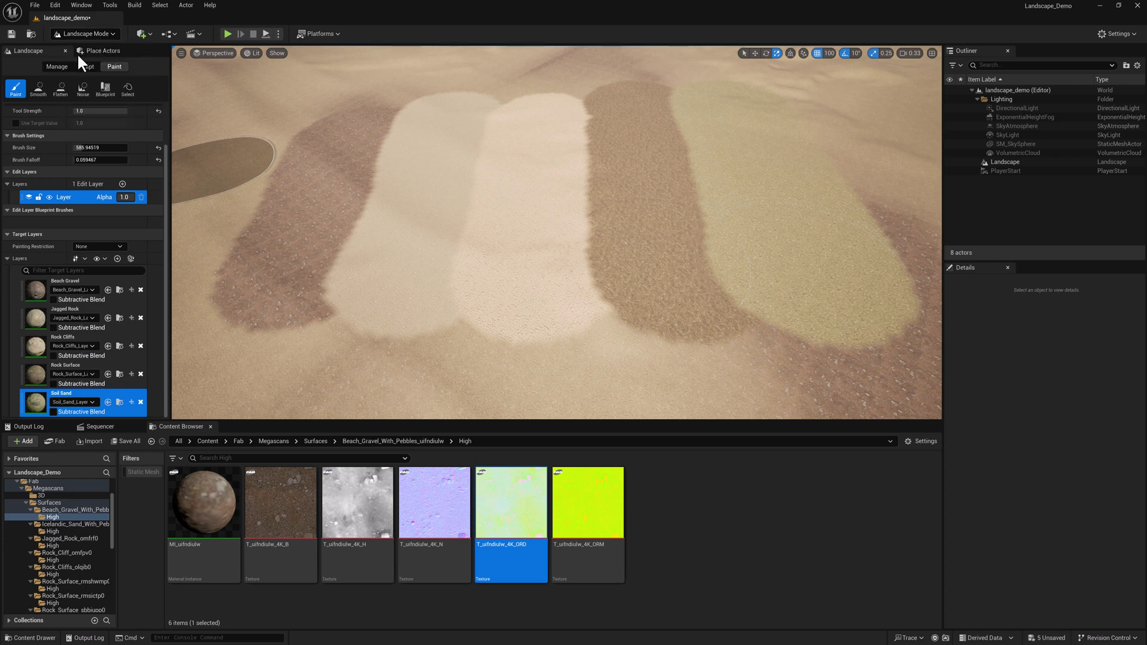
{"action": "left_click", "coordinate": [1017, 163]}
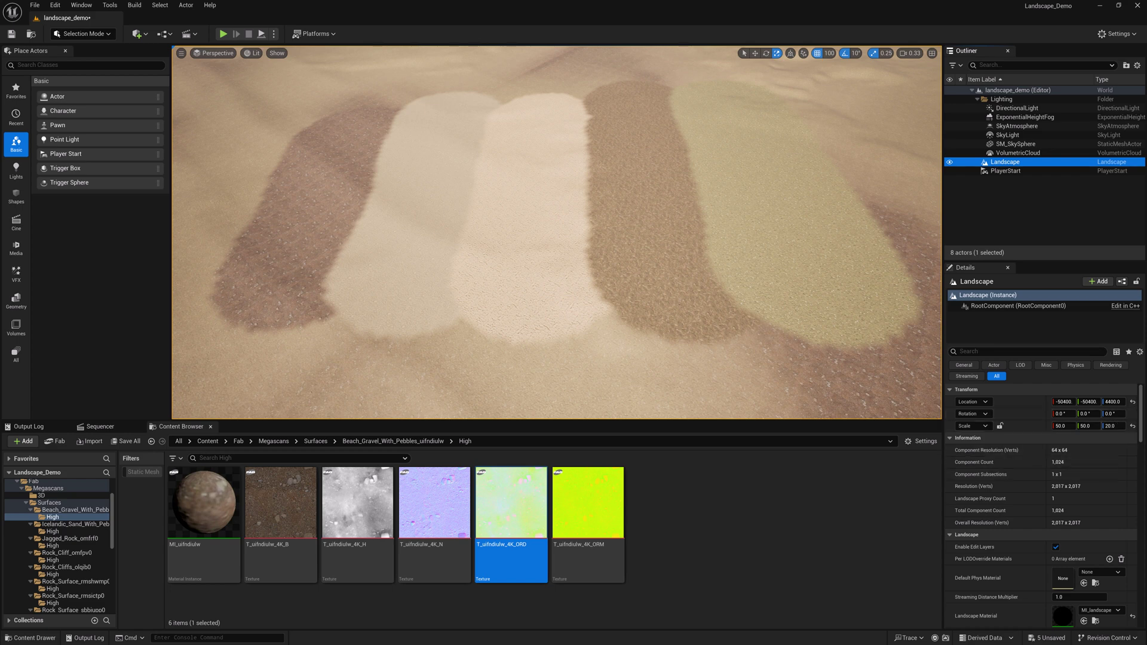
- In the M_landscape graph, select the main material node and check its Nanite tessellation and displacement settings
{"action": "left_click_drag", "start_coordinate": [1146, 142], "coordinate": [628, 85]}
{"action": "scroll", "coordinate": [872, 288], "scroll_direction": "down", "scroll_amount": 2}
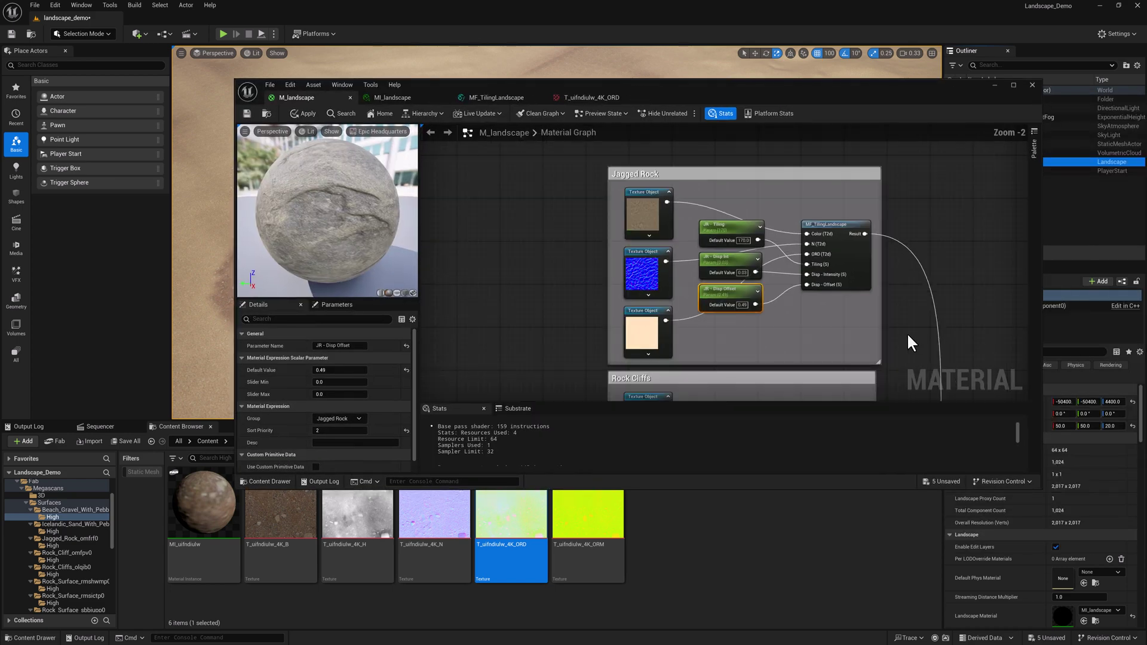
{"action": "right_click_drag", "start_coordinate": [907, 332], "coordinate": [733, 247]}
{"action": "scroll", "coordinate": [734, 249], "scroll_direction": "down", "scroll_amount": 3}
{"action": "right_click_drag", "start_coordinate": [819, 327], "coordinate": [740, 195]}
{"action": "scroll", "coordinate": [776, 245], "scroll_direction": "up", "scroll_amount": 3}
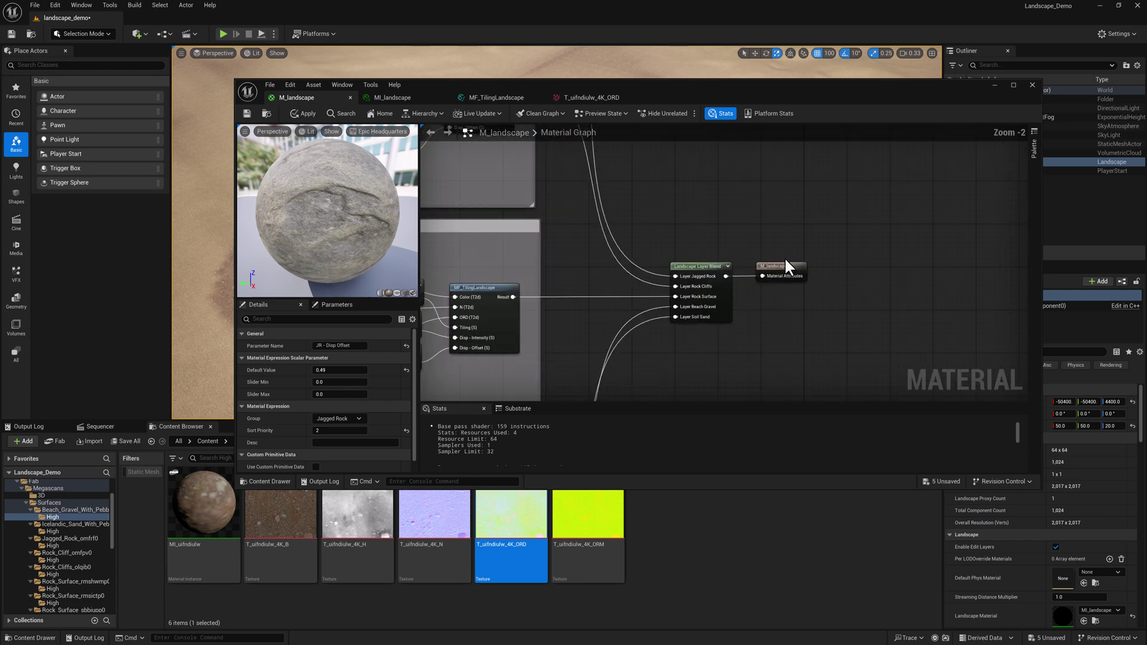
{"action": "left_click", "coordinate": [782, 266]}
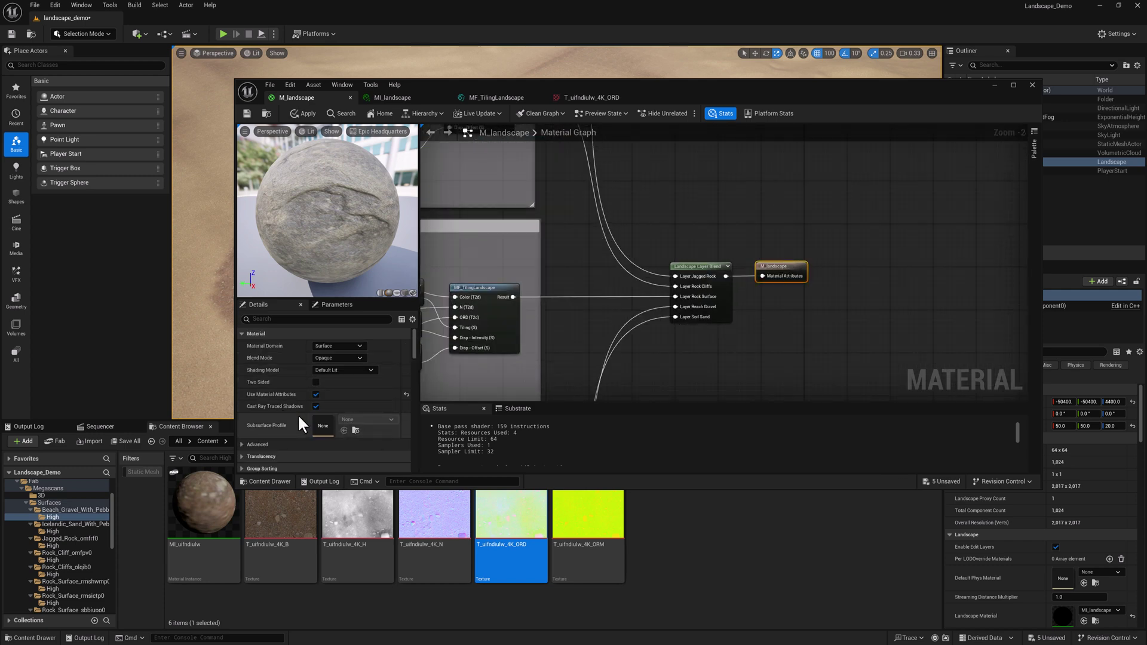
{"action": "scroll", "coordinate": [296, 414], "scroll_direction": "down", "scroll_amount": 4}
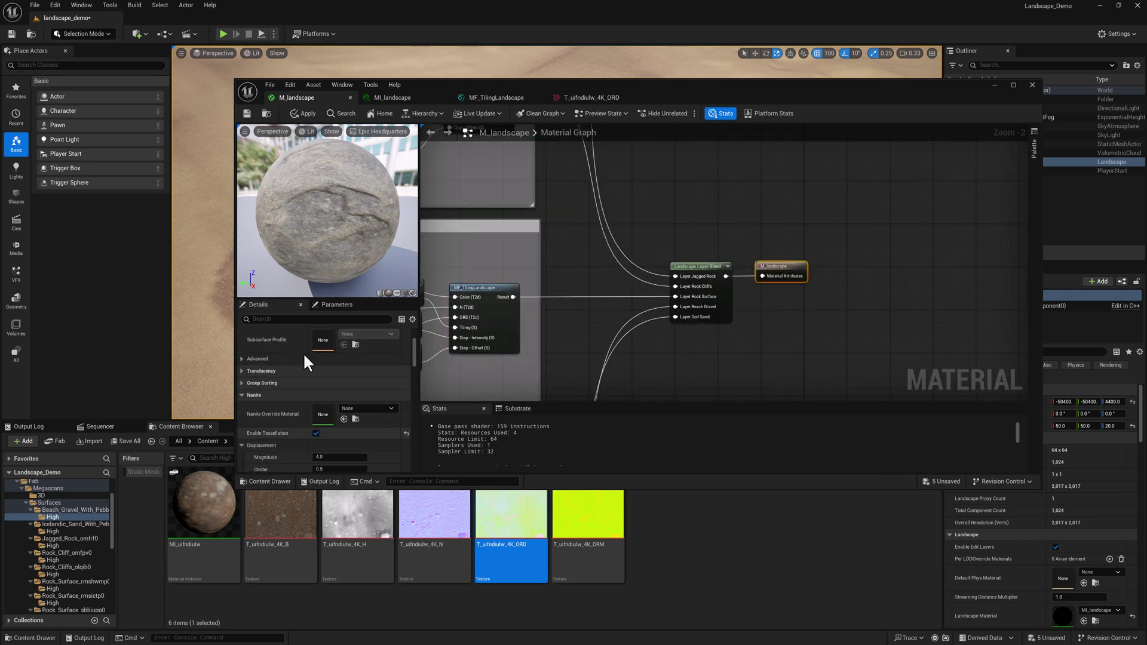
{"action": "left_click_drag", "start_coordinate": [680, 92], "coordinate": [1146, 119]}
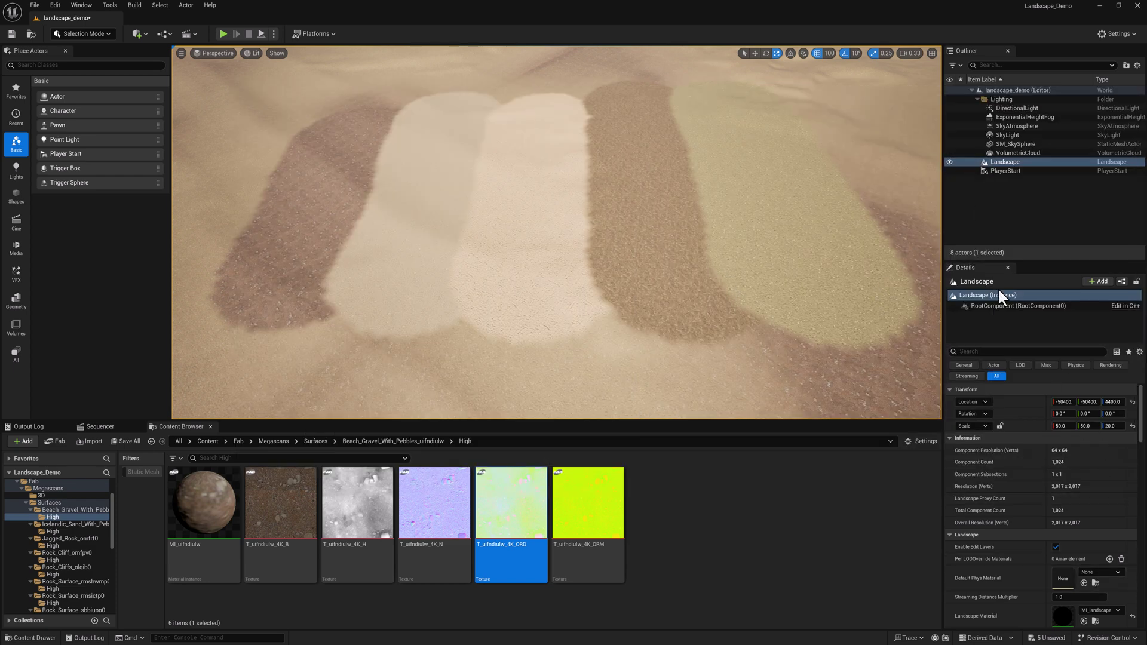
- Enable Nanite on the landscape and build its Nanite data
{"action": "scroll", "coordinate": [1032, 543], "scroll_direction": "down", "scroll_amount": 5}
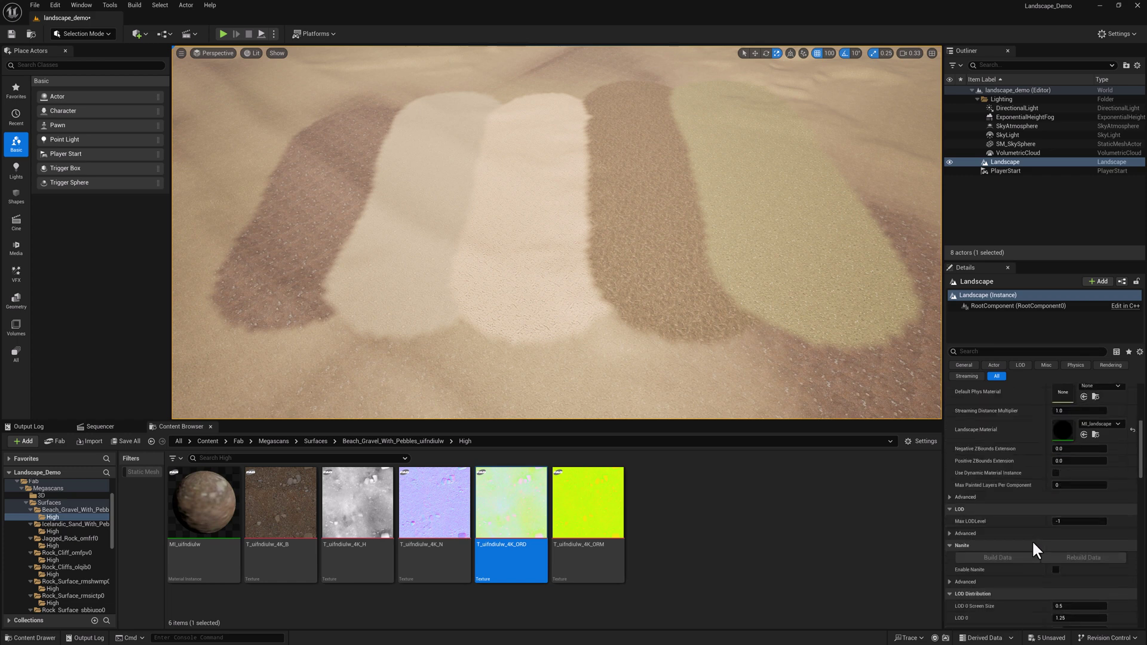
{"action": "left_click", "coordinate": [1056, 569]}
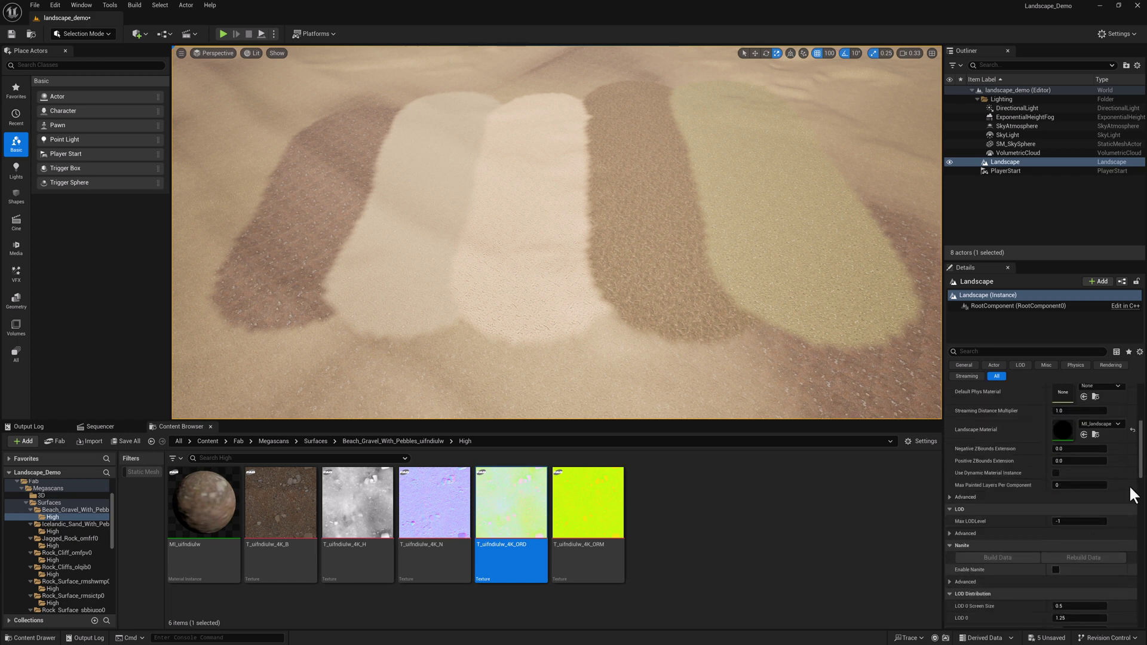
{"action": "left_click", "coordinate": [985, 560]}
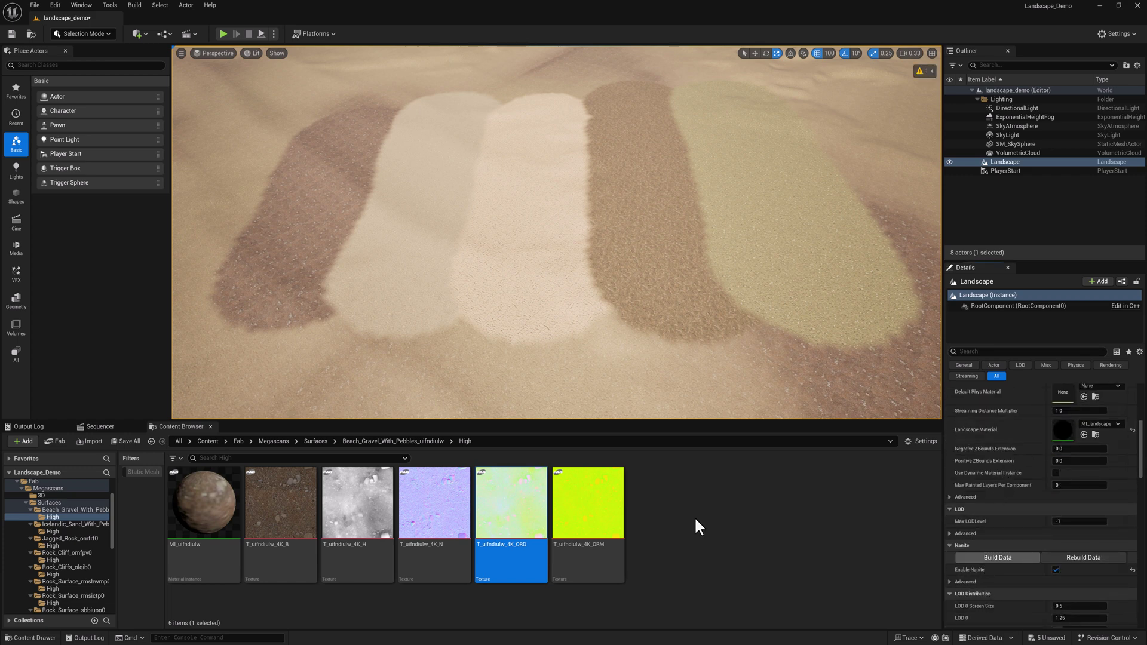
- Play the level and walk the character onto the gravel area to examine the displaced ground up close
{"action": "key", "text": "w"}
{"action": "right_click_drag", "start_coordinate": [529, 270], "coordinate": [502, 206]}
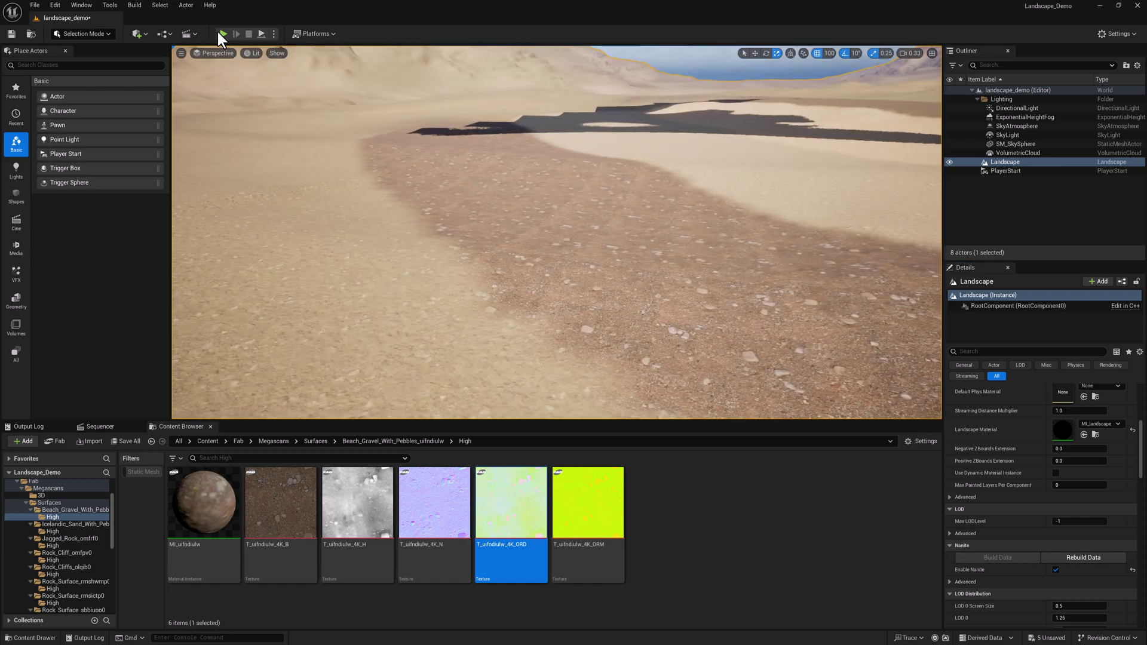
{"action": "left_click", "coordinate": [224, 34]}
{"action": "key", "text": "Escape"}
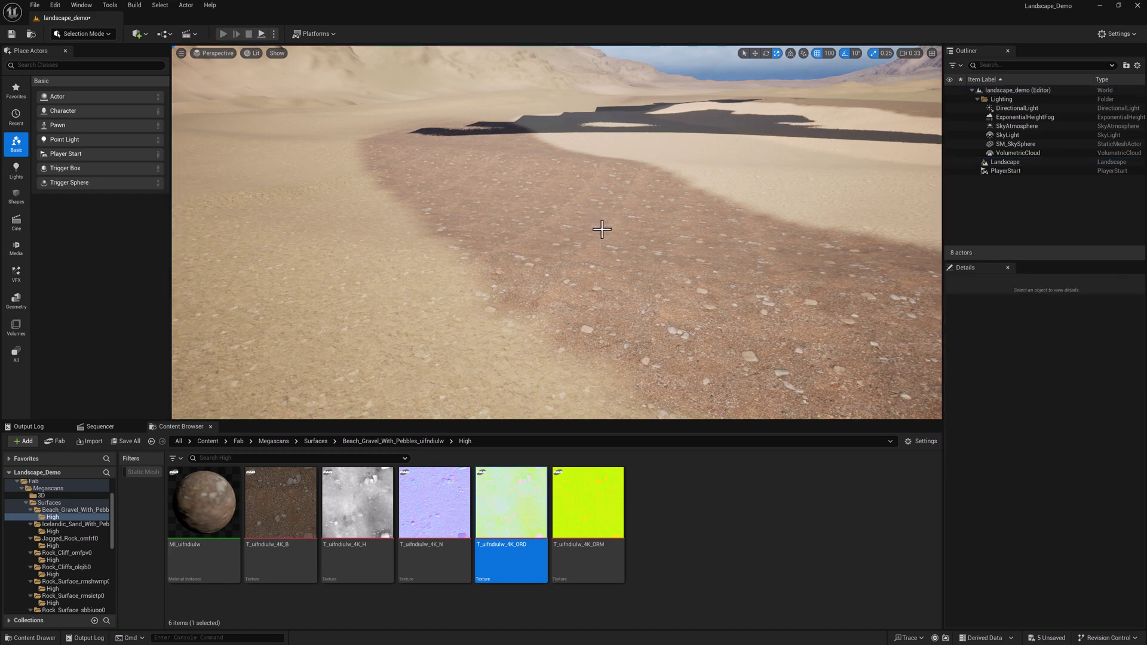
{"action": "key", "text": "alt+p"}
{"action": "left_click", "coordinate": [625, 232]}
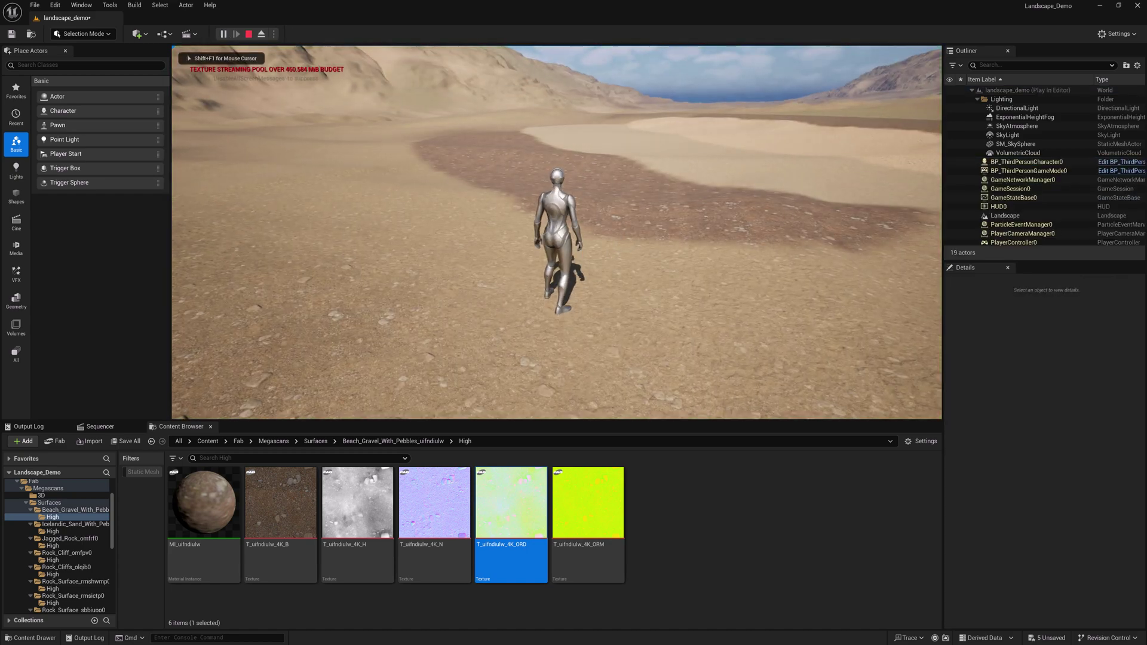
{"action": "key", "text": "w"}
{"action": "key", "text": "w"}
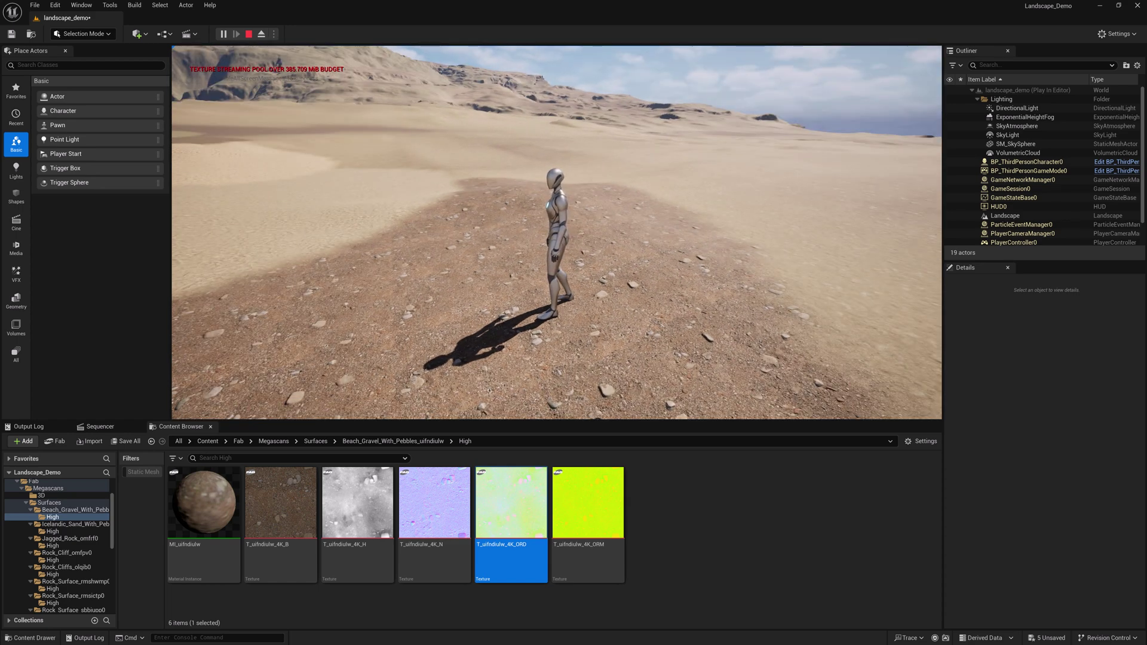
- Eject from the player character and inspect the gravel around it with the free camera
{"action": "key", "text": "shift+F1"}
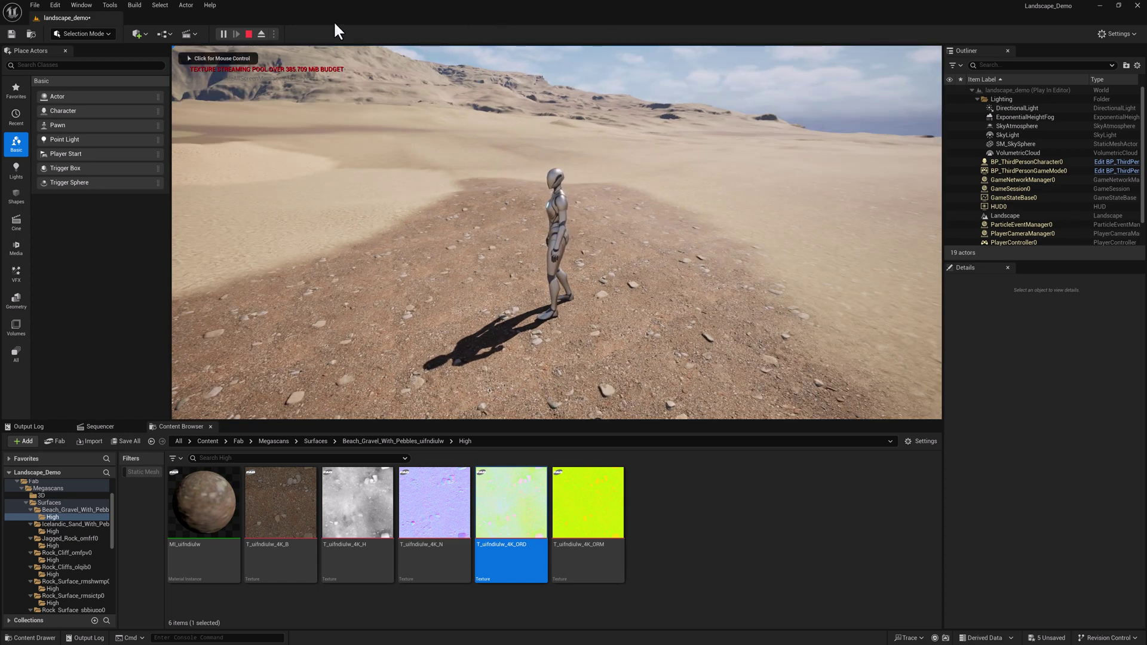
{"action": "left_click", "coordinate": [263, 34]}
{"action": "left_click", "coordinate": [317, 84]}
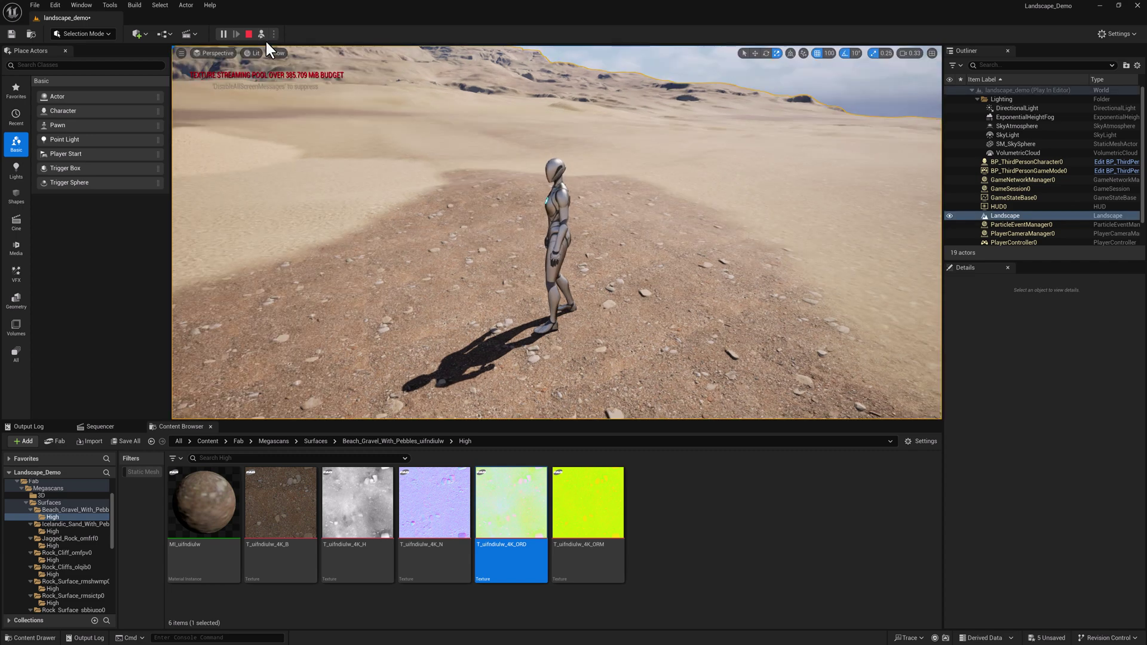
{"action": "right_click_drag", "start_coordinate": [629, 209], "coordinate": [598, 221]}
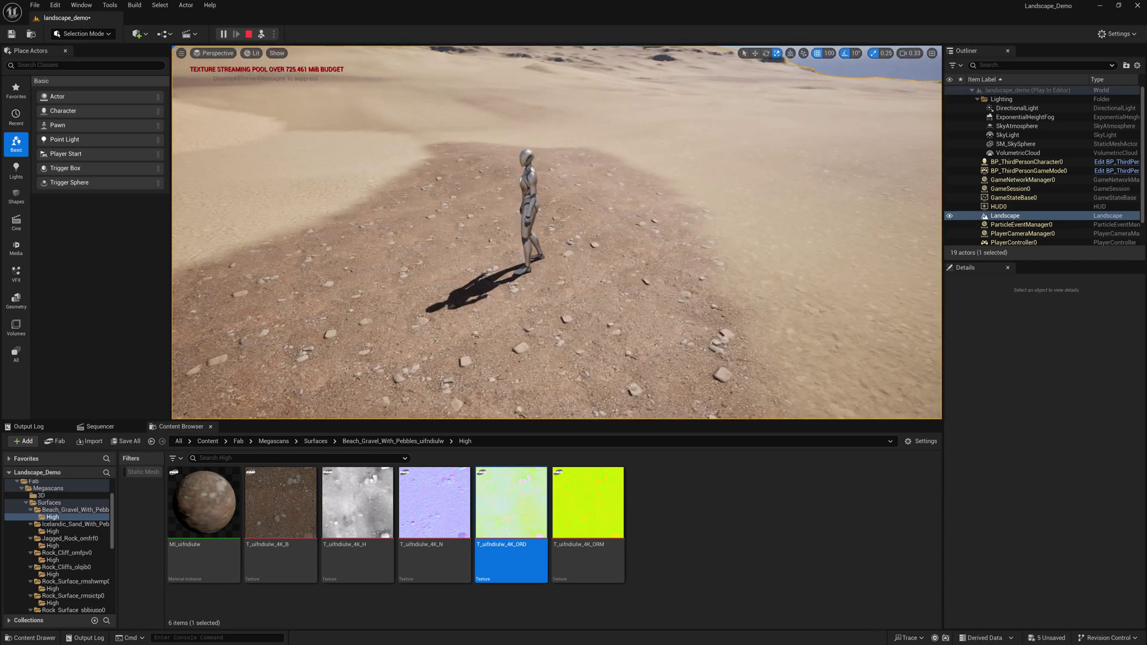
- Set the DirectionalLight's Y rotation to -14.0° and examine the shadows on the gravel around the character
{"action": "left_click", "coordinate": [1028, 109]}
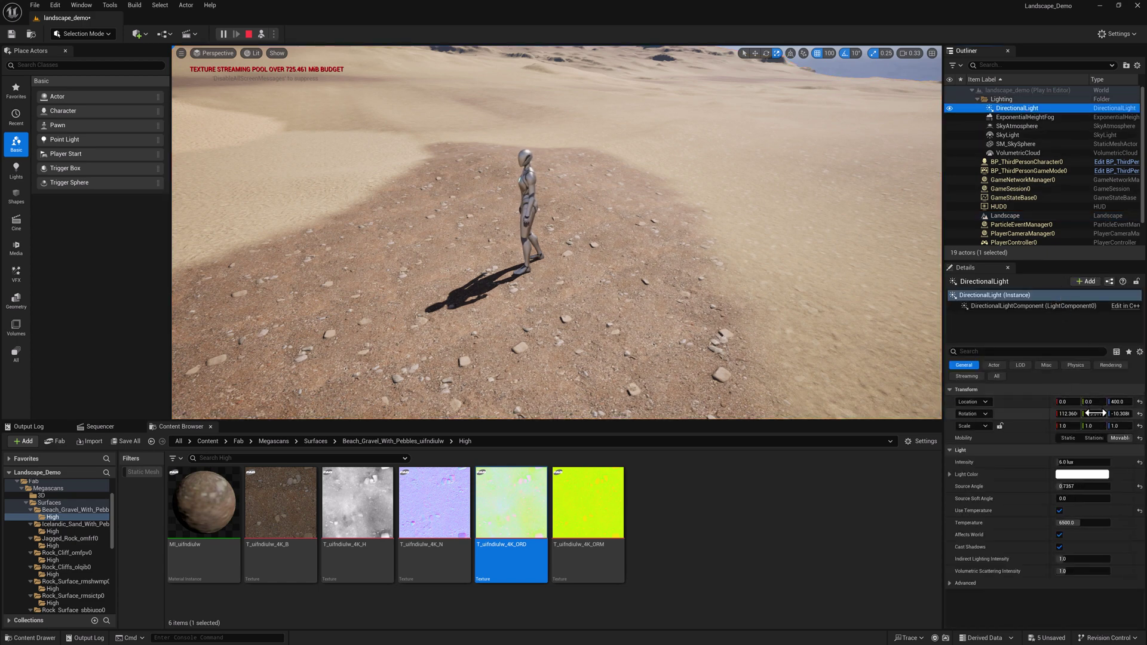
{"action": "left_click_drag", "start_coordinate": [1096, 413], "coordinate": [1127, 413]}
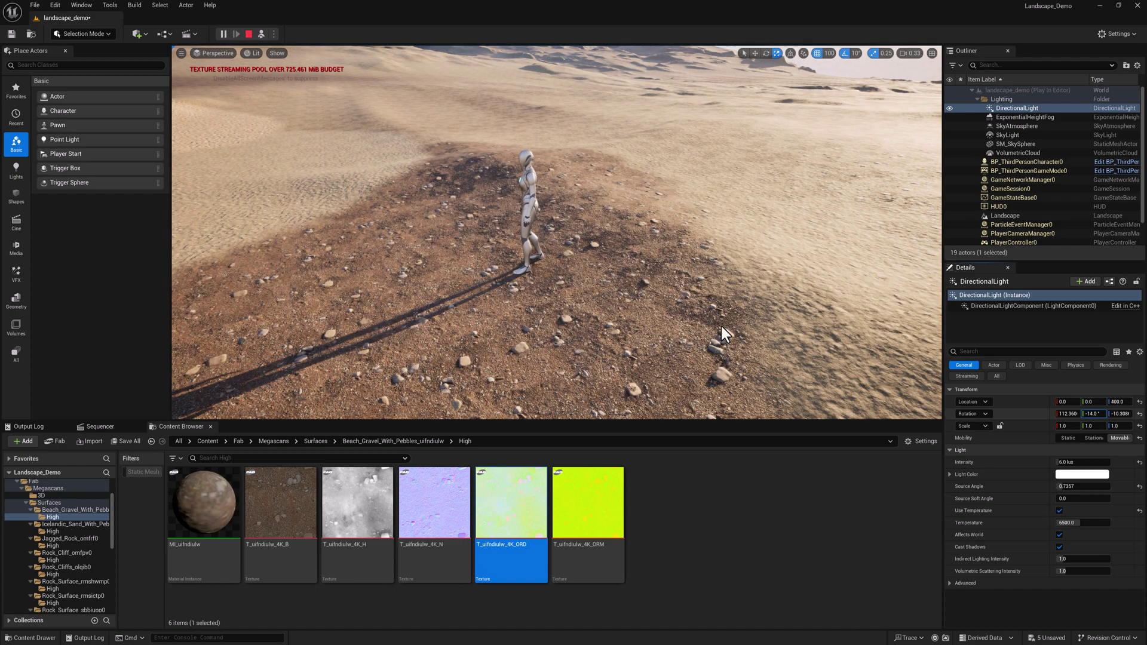
{"action": "left_click", "coordinate": [678, 287]}
{"action": "key", "text": "w"}
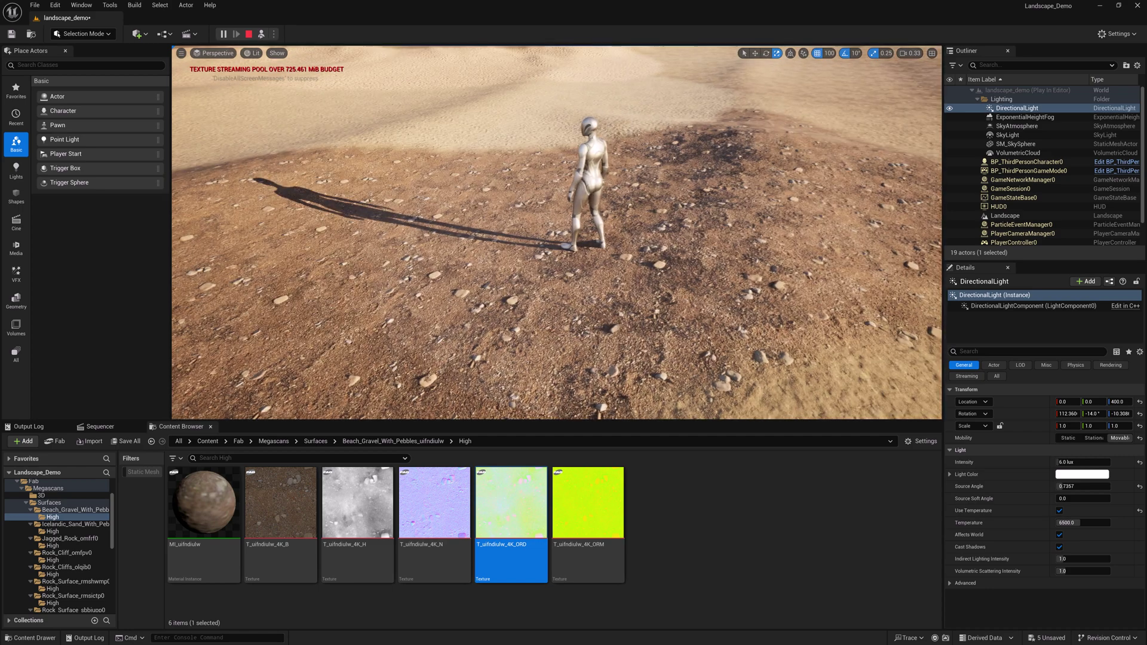
{"action": "key", "text": "shift+F1"}
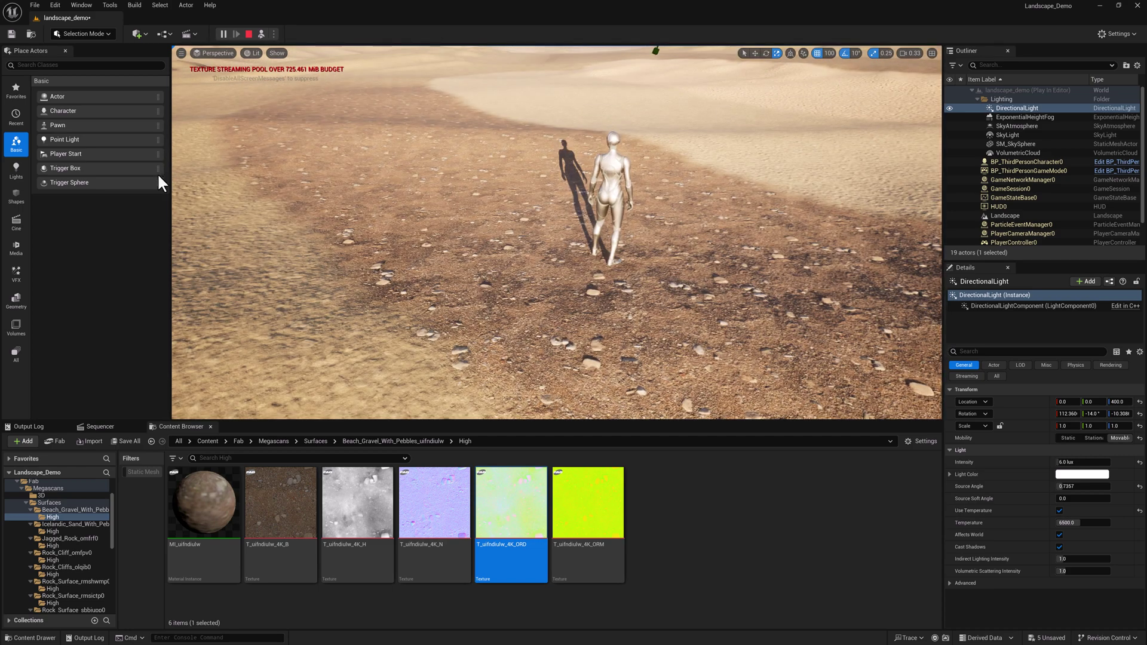
- Switch to Landscape mode during the simulation and look over the gravel from the other side of the character
{"action": "left_click", "coordinate": [72, 33]}
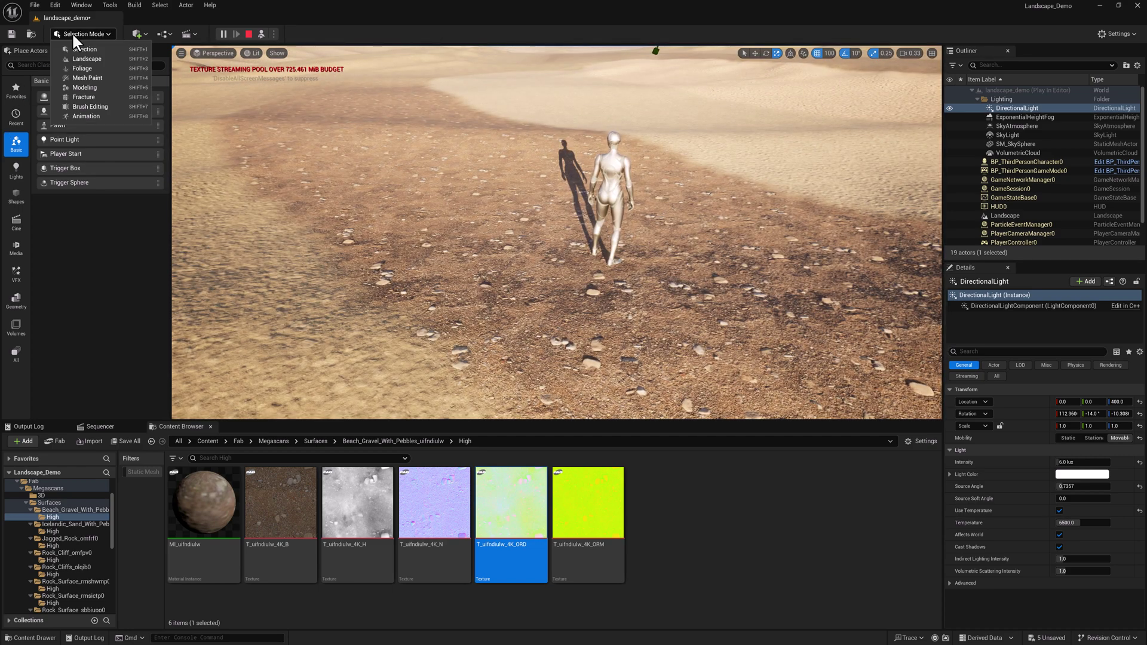
{"action": "left_click", "coordinate": [95, 58]}
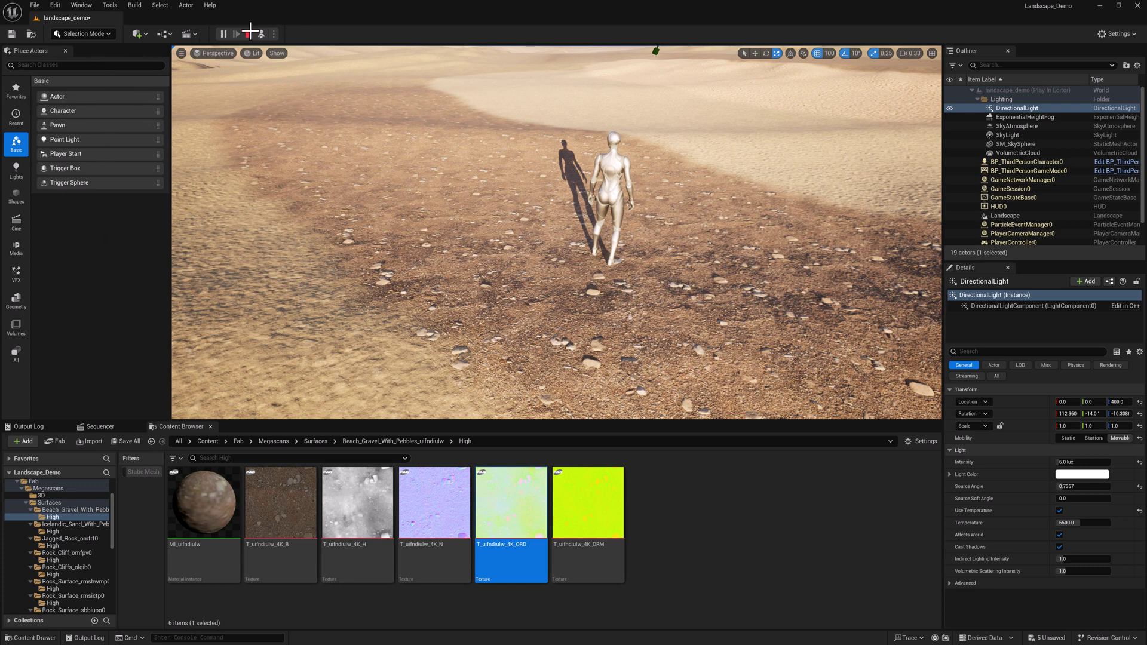
{"action": "key", "text": "shift+2"}
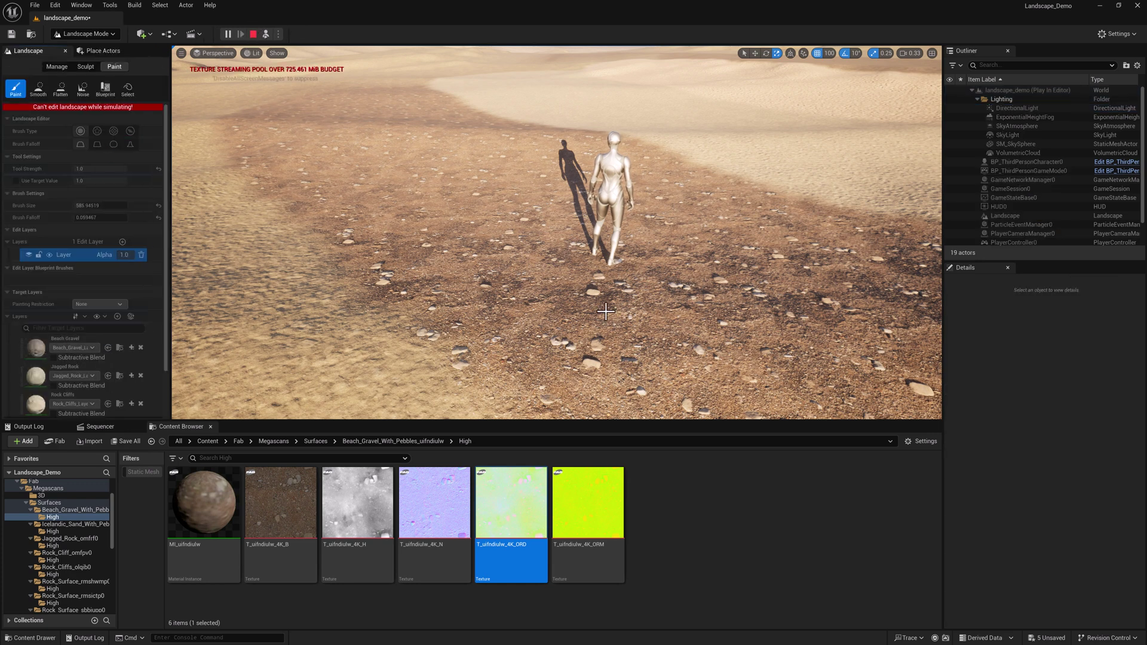
{"action": "key", "text": "s"}
{"action": "right_click_drag", "start_coordinate": [557, 233], "coordinate": [520, 236]}
{"action": "key", "text": "w"}
{"action": "key", "text": "a"}
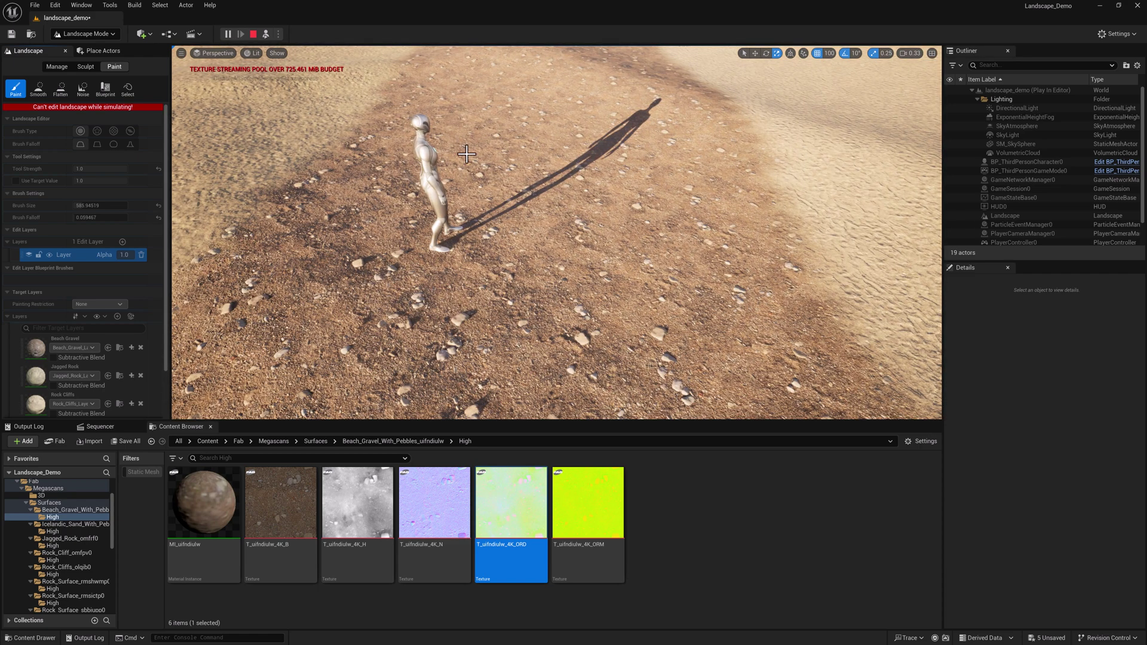
- Possess the character again and run it off the gravel onto the neighbouring sand to inspect that surface
{"action": "left_click", "coordinate": [266, 33]}
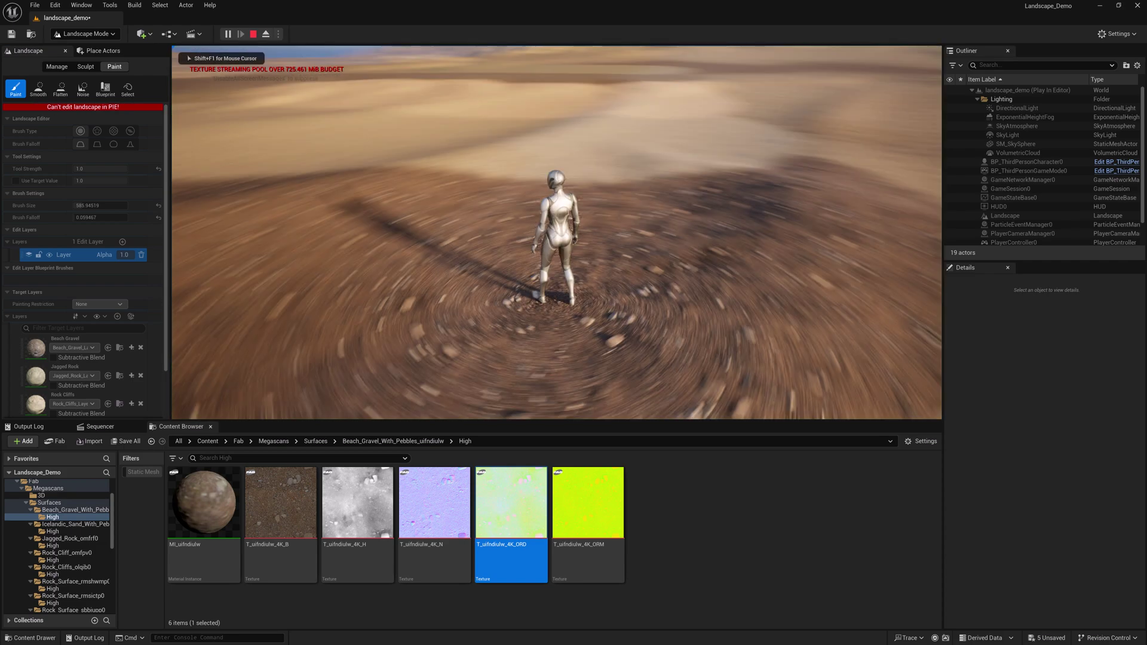
{"action": "key", "text": "w"}
{"action": "key", "text": "d"}
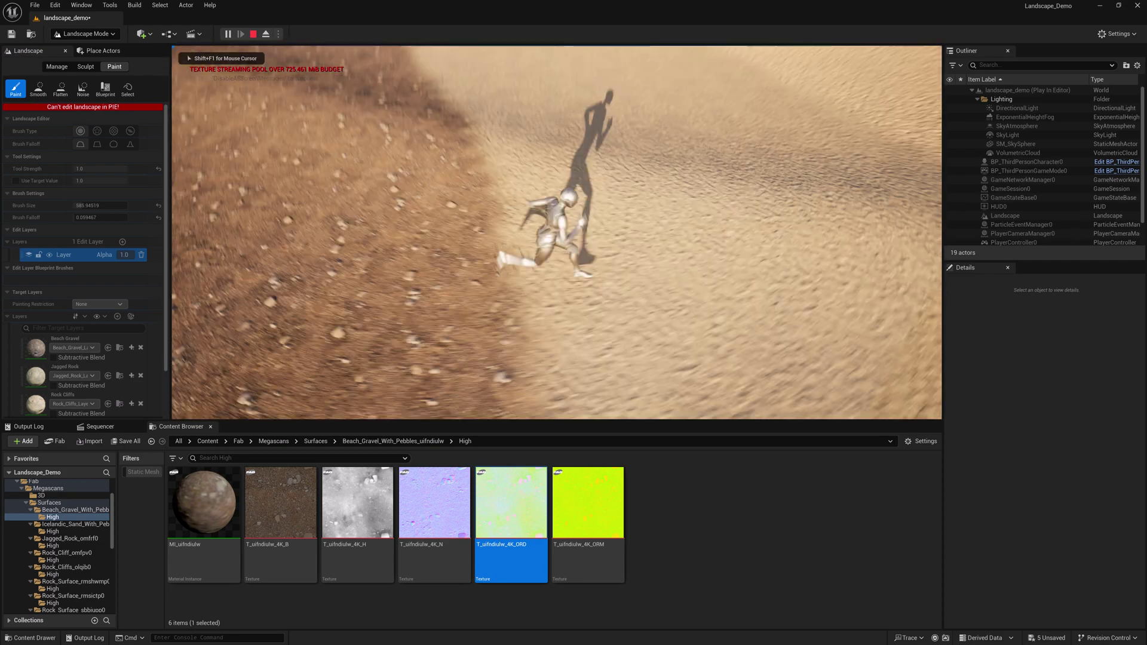
{"action": "key", "text": "w"}
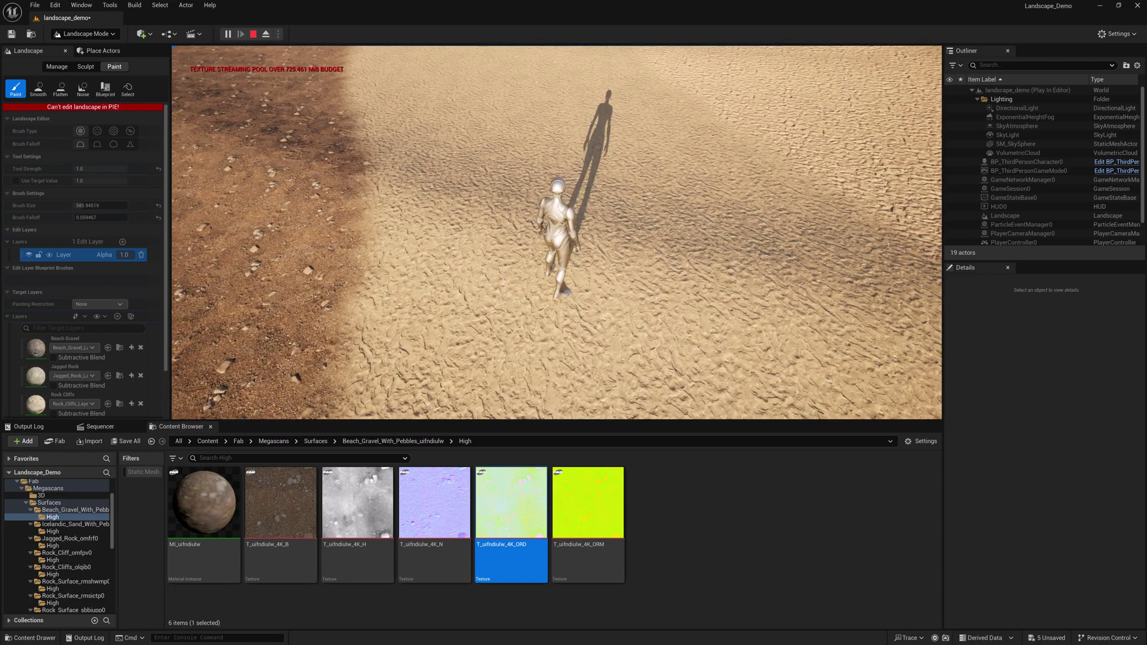
{"action": "key", "text": "w"}
- Bring up MI_landscape beside the running game, override Jagged Rock's tiling with about 41.62, and look over the ground around the character
{"action": "key", "text": "shift+F1"}
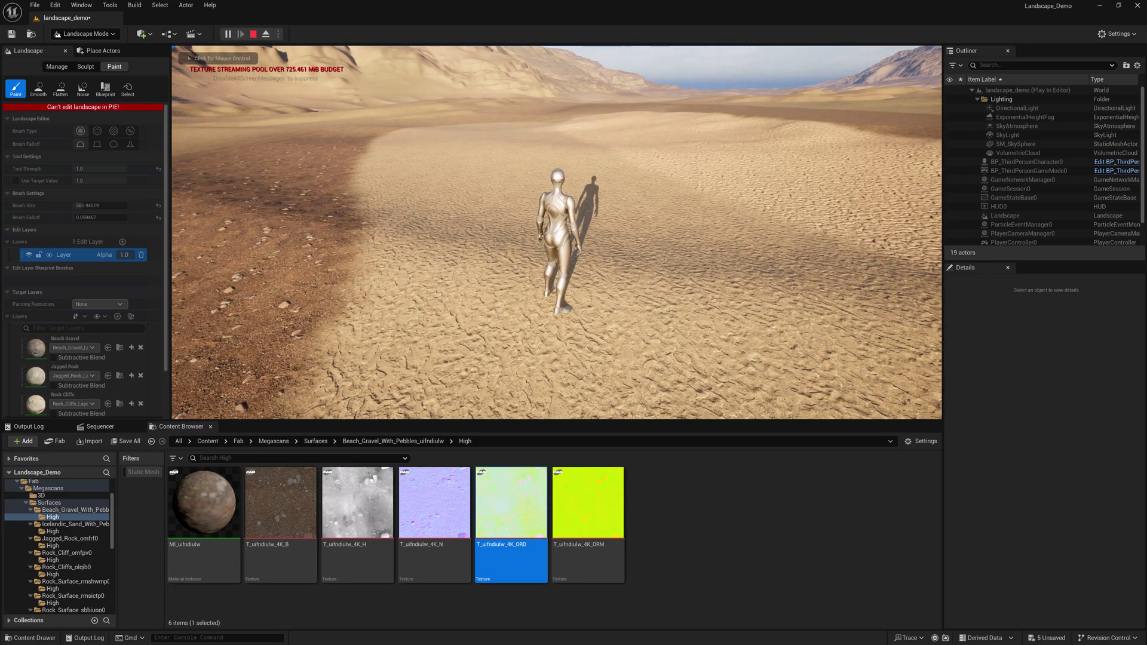
{"action": "left_click_drag", "start_coordinate": [1146, 144], "coordinate": [603, 209]}
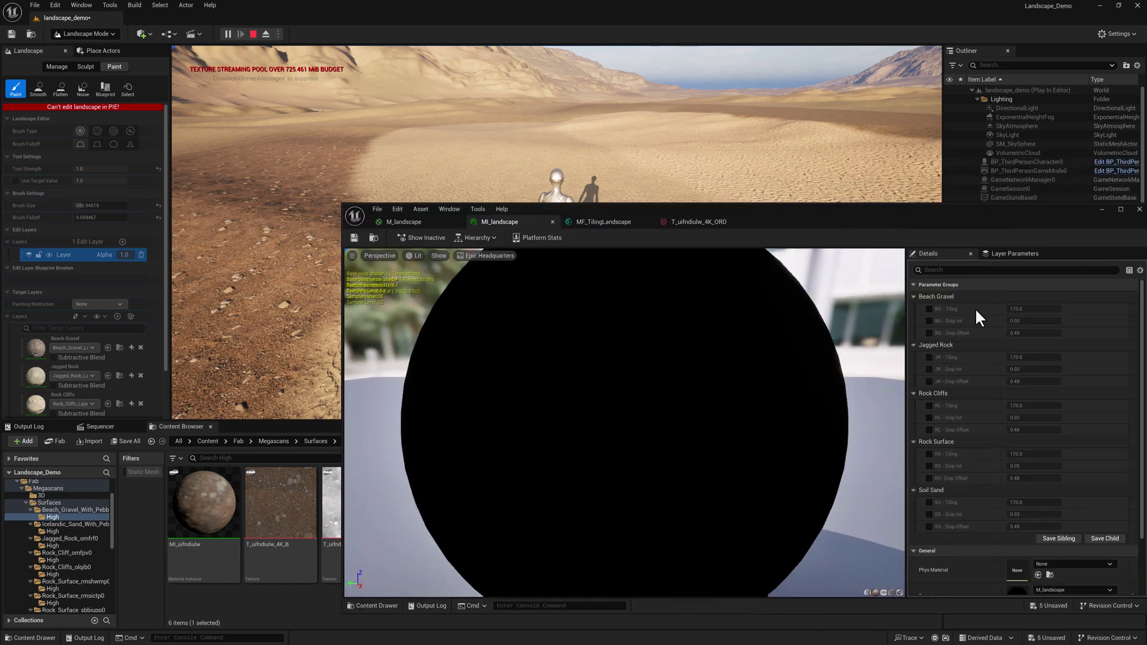
{"action": "left_click", "coordinate": [931, 358]}
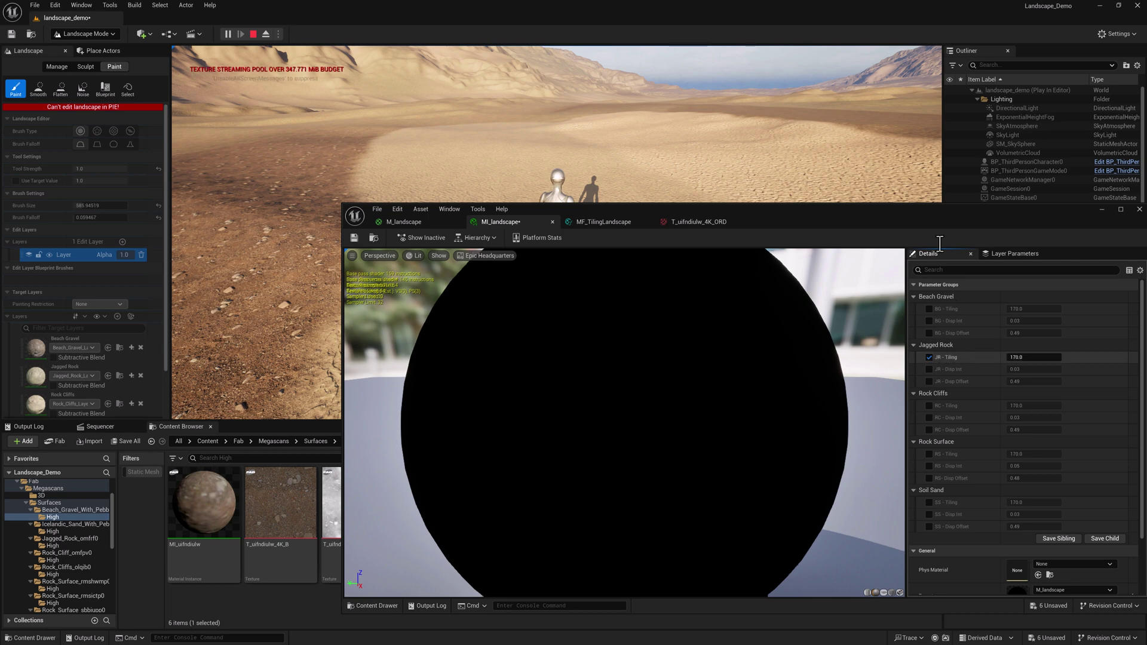
{"action": "left_click_drag", "start_coordinate": [948, 210], "coordinate": [886, 251]}
{"action": "left_click_drag", "start_coordinate": [782, 310], "coordinate": [764, 362]}
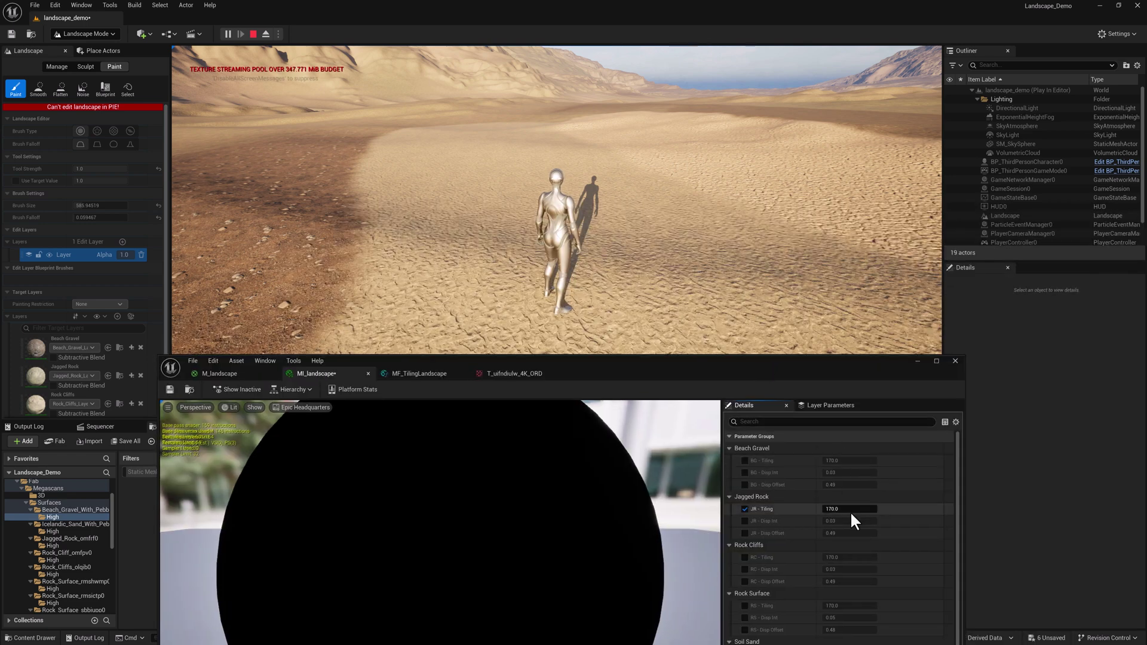
{"action": "left_click_drag", "start_coordinate": [850, 509], "coordinate": [787, 510]}
{"action": "left_click", "coordinate": [674, 239]}
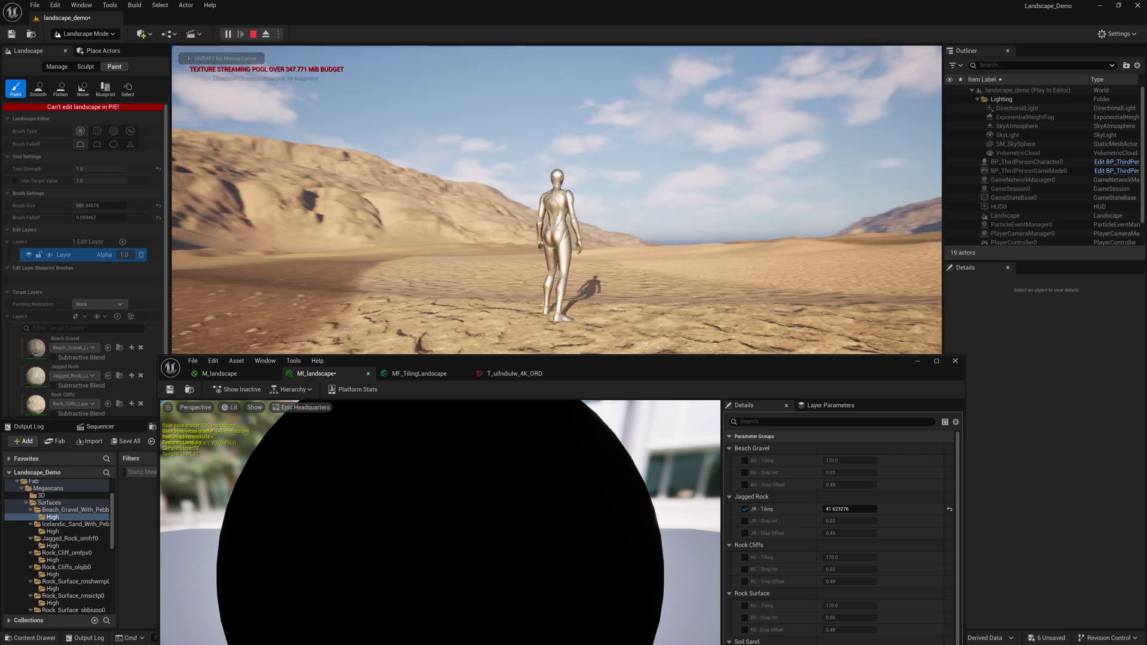
- Override Jagged Rock's displacement intensity, try about 0.0087, and return it to 0.03
{"action": "key", "text": "shift+F1"}
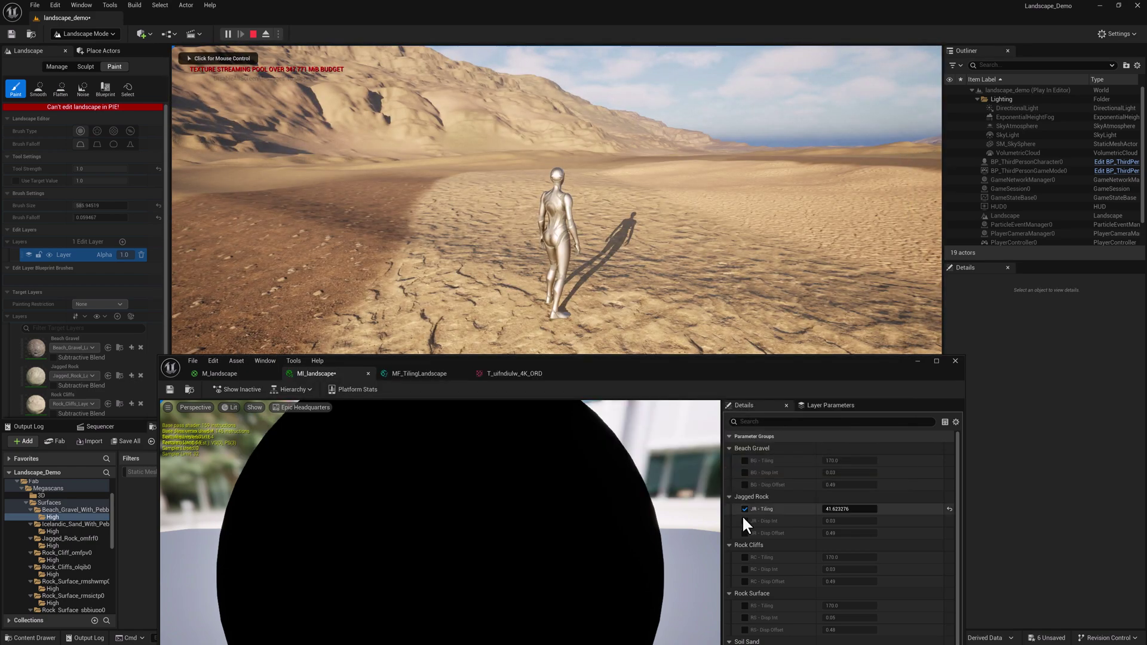
{"action": "left_click", "coordinate": [744, 521]}
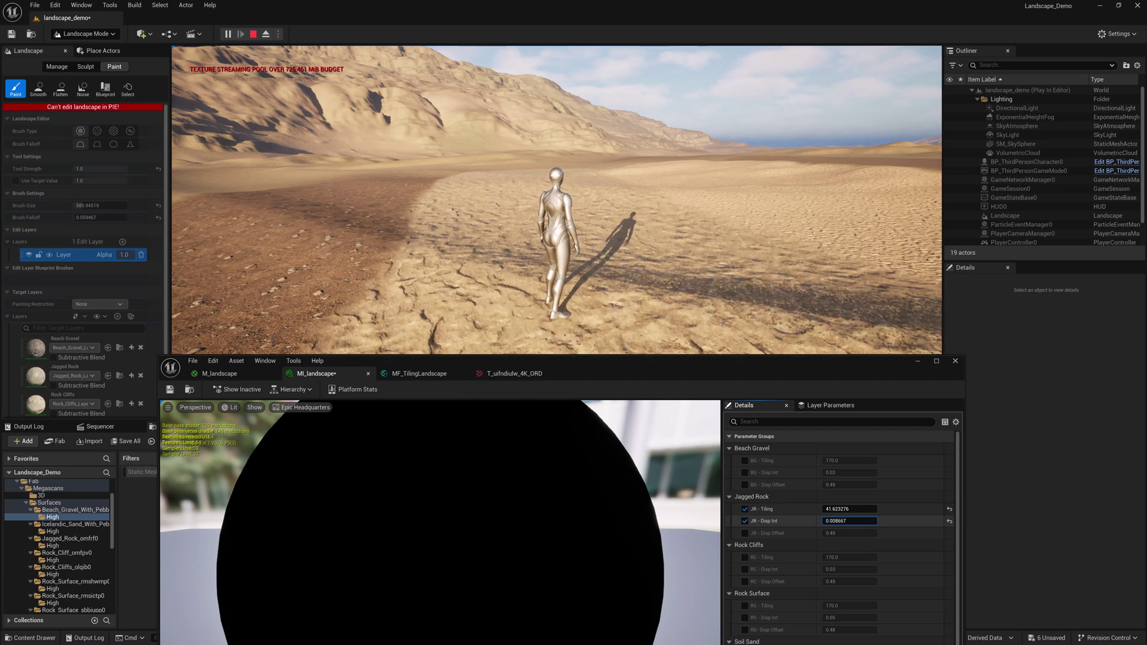
{"action": "left_click_drag", "start_coordinate": [850, 521], "coordinate": [851, 521]}
{"action": "left_click", "coordinate": [860, 522]}
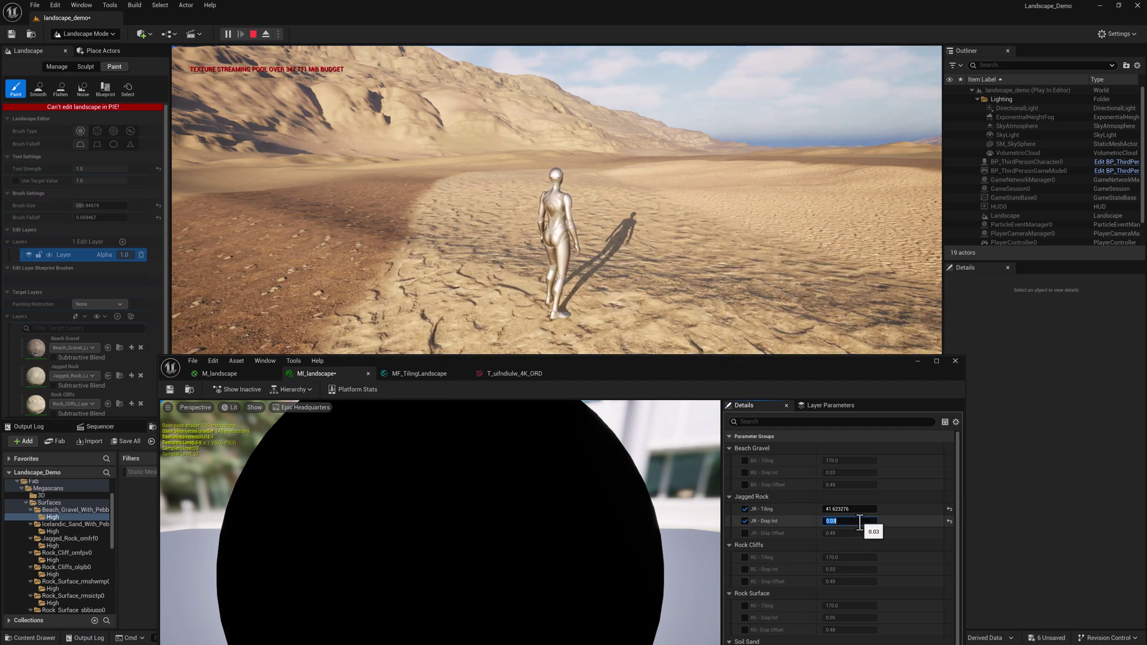
- Run the character onto the neighbouring cracked ground to inspect it, and eject from the character there
{"action": "left_click", "coordinate": [597, 260]}
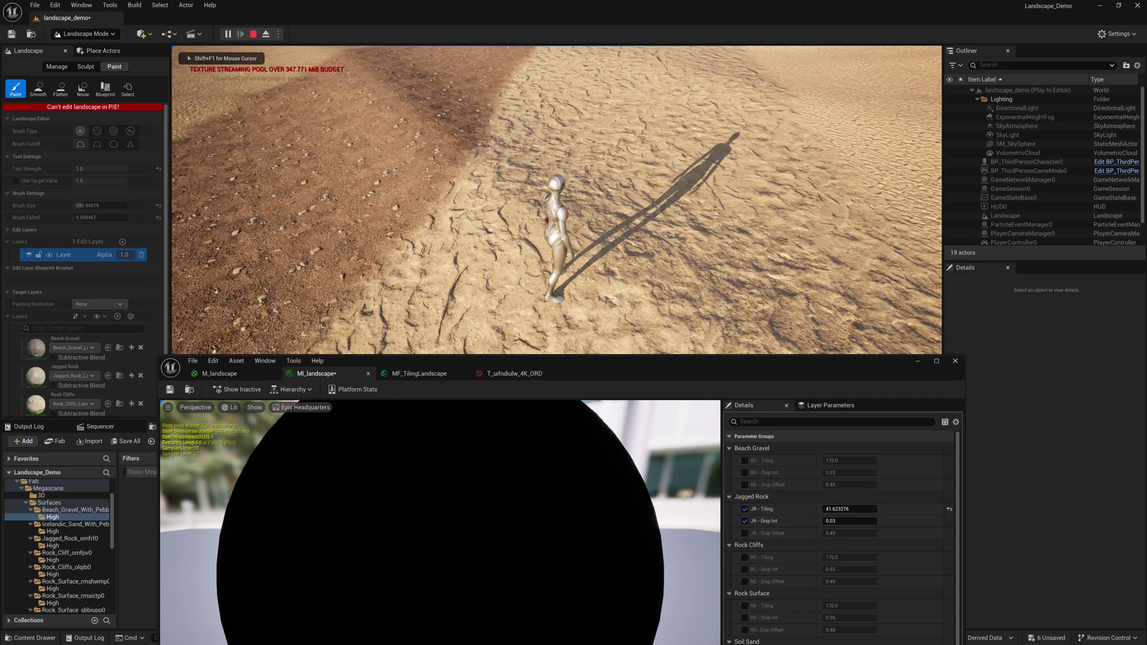
{"action": "key", "text": "w"}
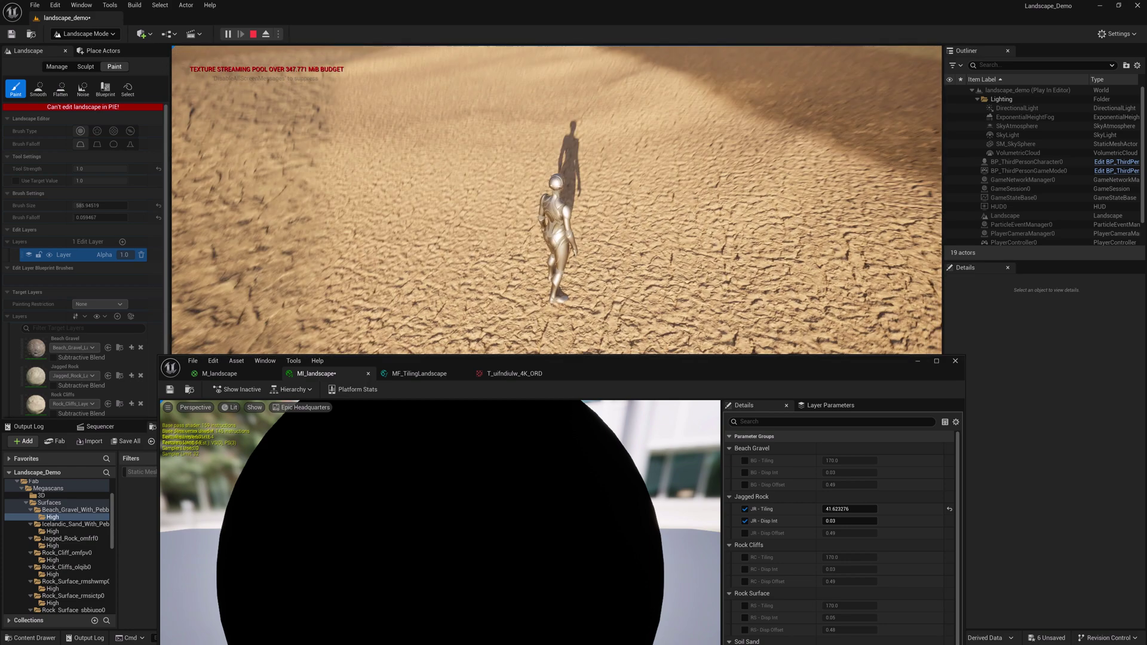
{"action": "key", "text": "shift+F1"}
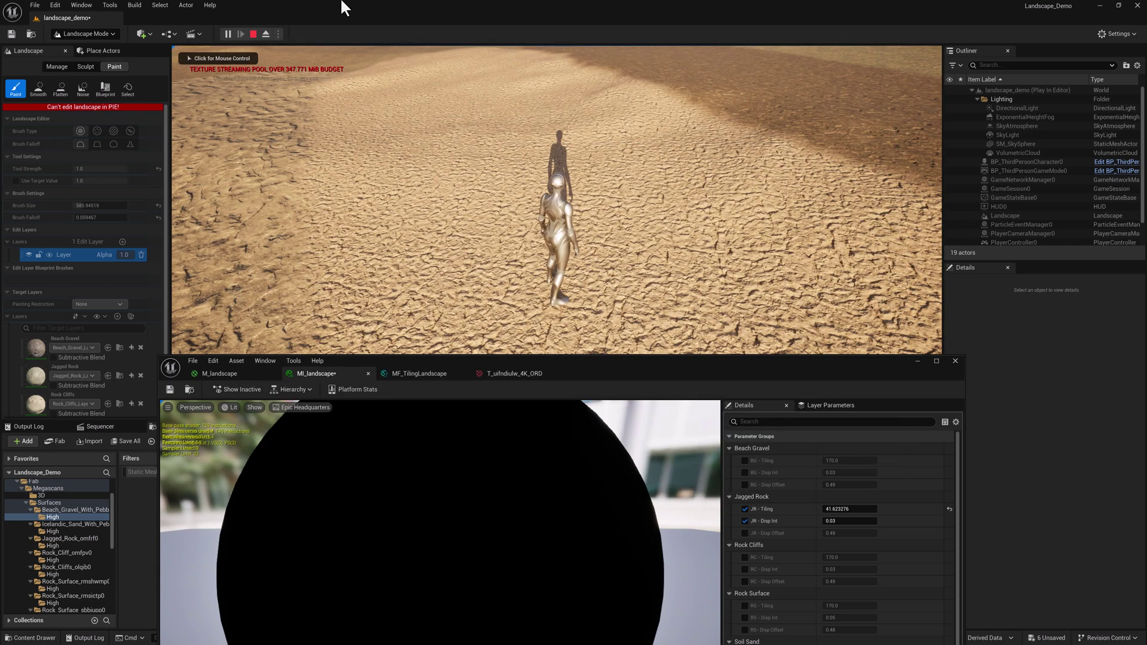
{"action": "left_click", "coordinate": [266, 34]}
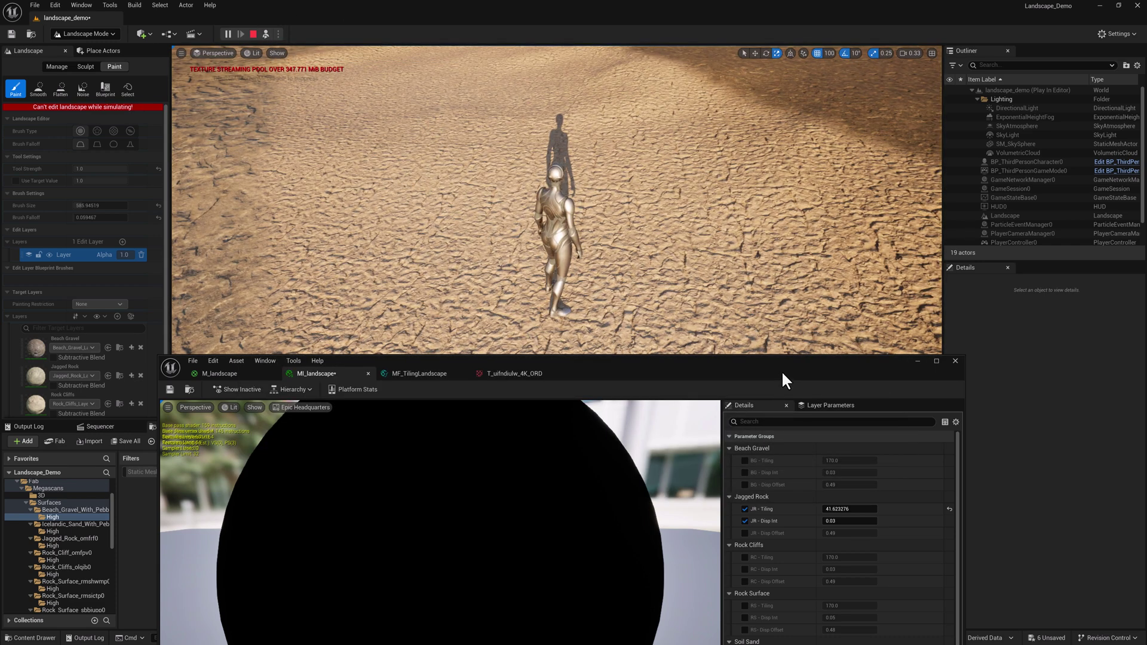
- Override Rock Cliffs' tiling with about 37.94 and inspect the ground by the character's feet with the free camera
{"action": "left_click_drag", "start_coordinate": [782, 373], "coordinate": [790, 343]}
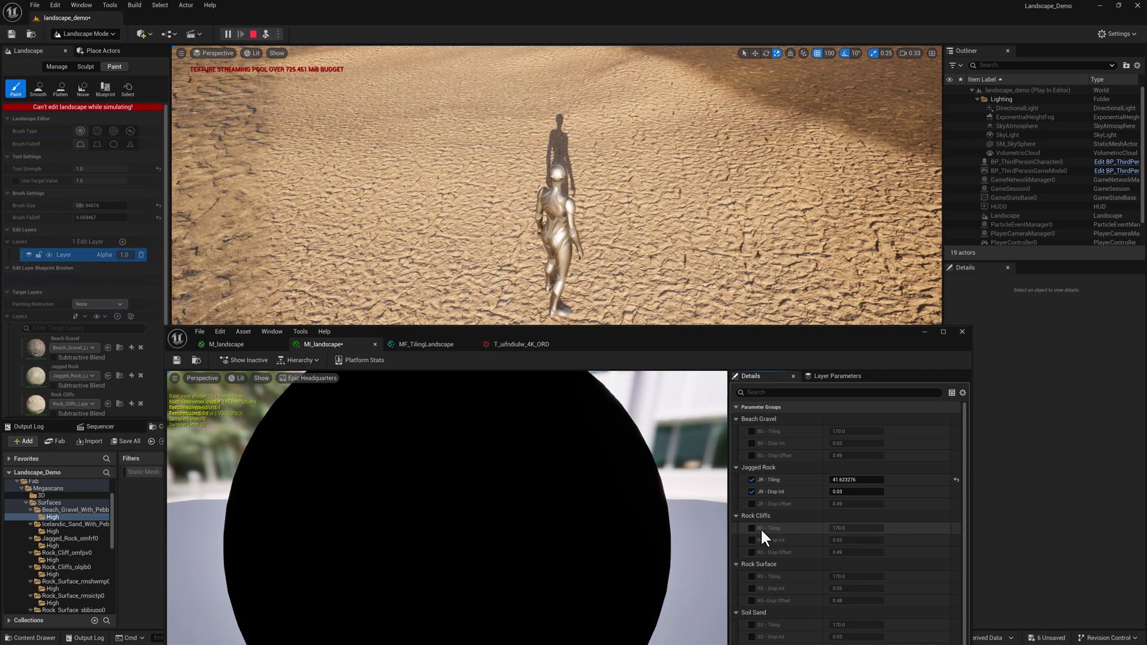
{"action": "left_click", "coordinate": [752, 528]}
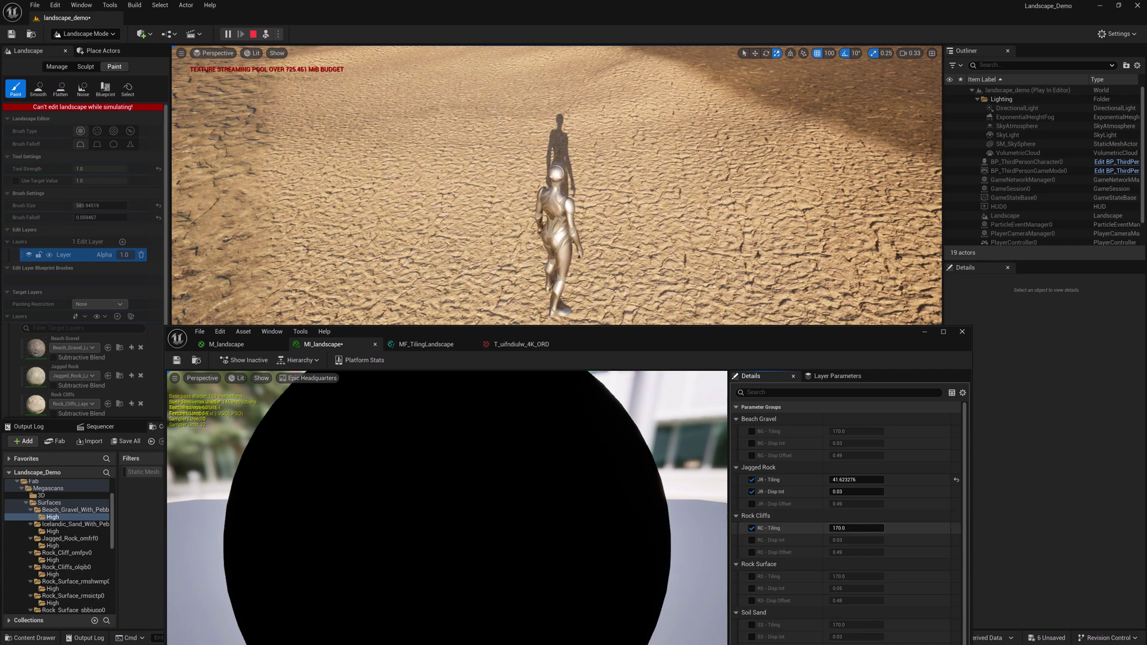
{"action": "left_click_drag", "start_coordinate": [854, 528], "coordinate": [791, 528]}
{"action": "key", "text": "w"}
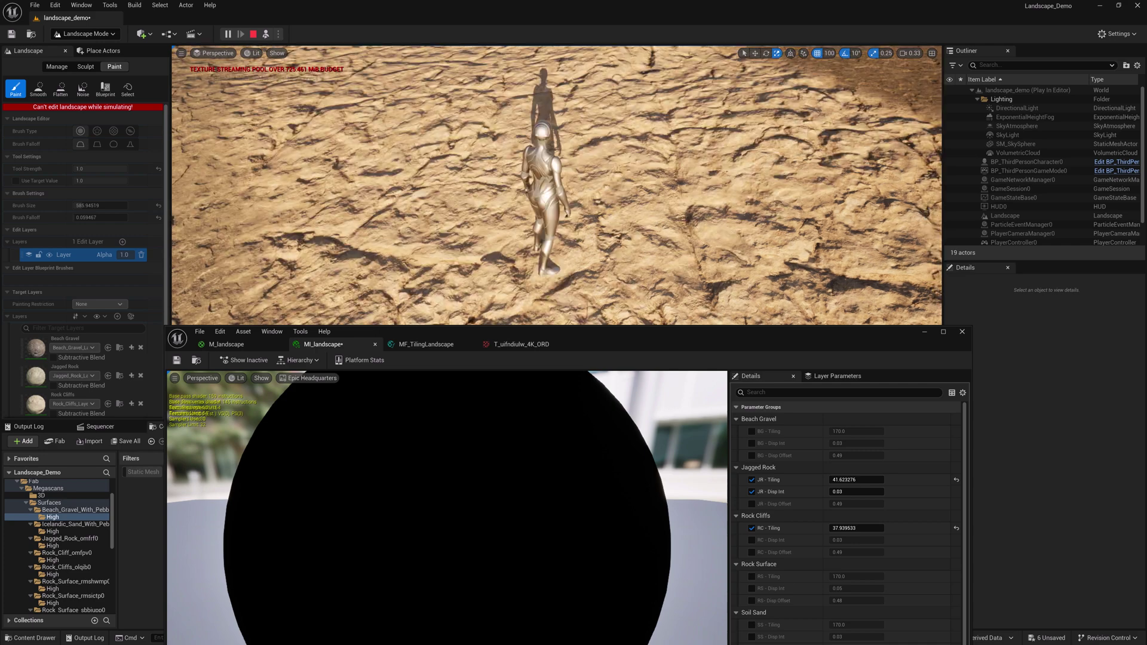
{"action": "key", "text": "w"}
{"action": "key", "text": "w"}
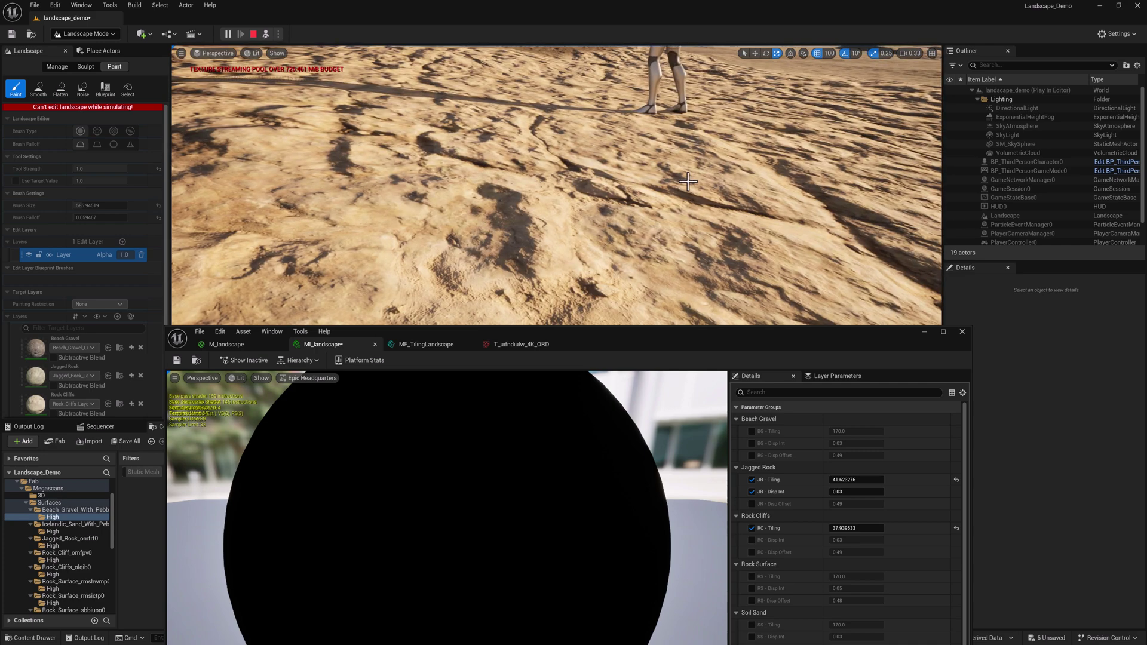
{"action": "left_click", "coordinate": [859, 493]}
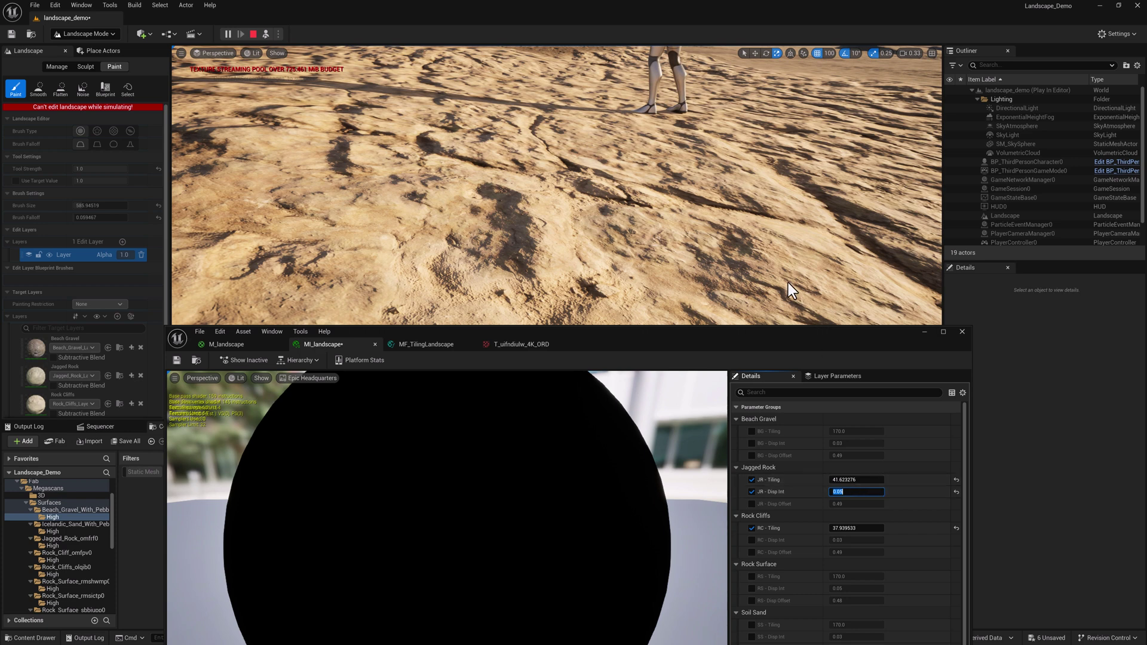
{"action": "left_click", "coordinate": [859, 494]}
{"action": "key", "text": "BackSpace"}
{"action": "type", "text": "3"}
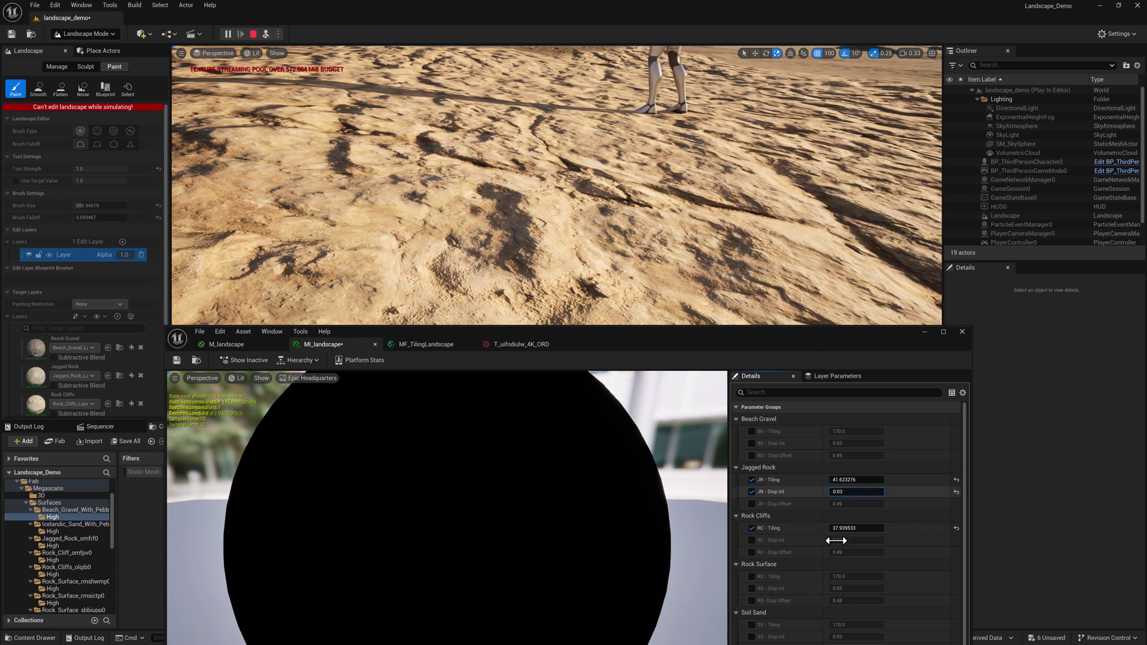
{"action": "key", "text": "Return"}
- Override Rock Cliffs' displacement intensity, trying 0.05 and 0.1, and inspect the relief at ground level
{"action": "left_click", "coordinate": [751, 540]}
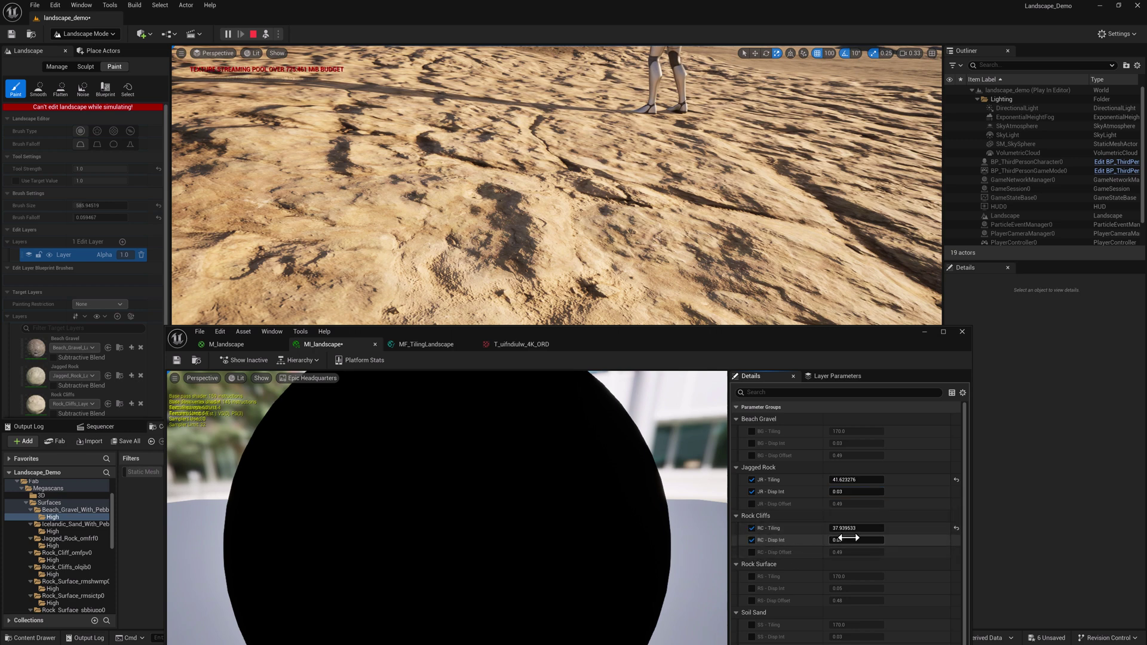
{"action": "left_click", "coordinate": [844, 540]}
{"action": "type", "text": "0.05"}
{"action": "key", "text": "Return"}
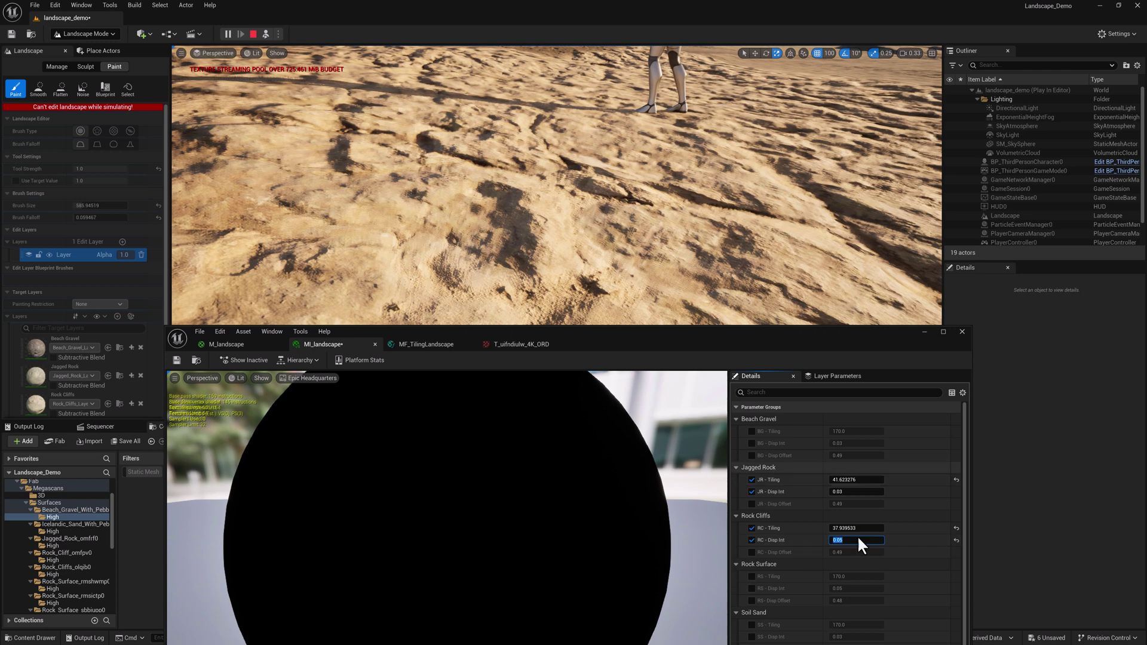
{"action": "left_click", "coordinate": [840, 540]}
{"action": "left_click_drag", "start_coordinate": [839, 542], "coordinate": [872, 542]}
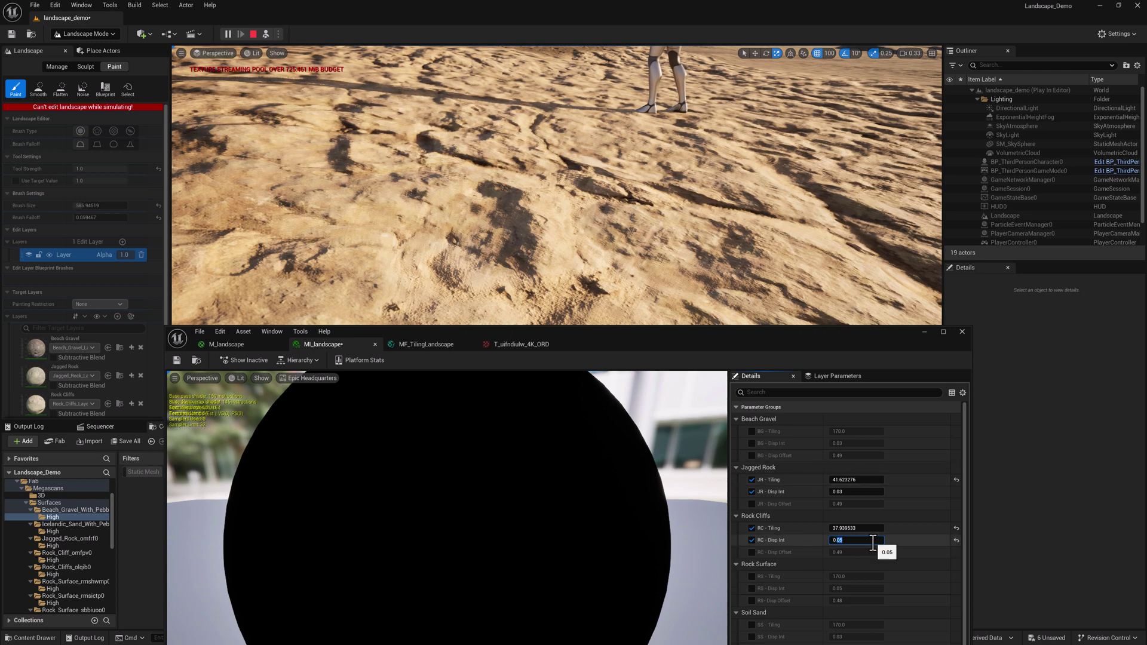
{"action": "type", "text": "0.1"}
{"action": "key", "text": "Return"}
{"action": "left_click", "coordinate": [597, 227]}
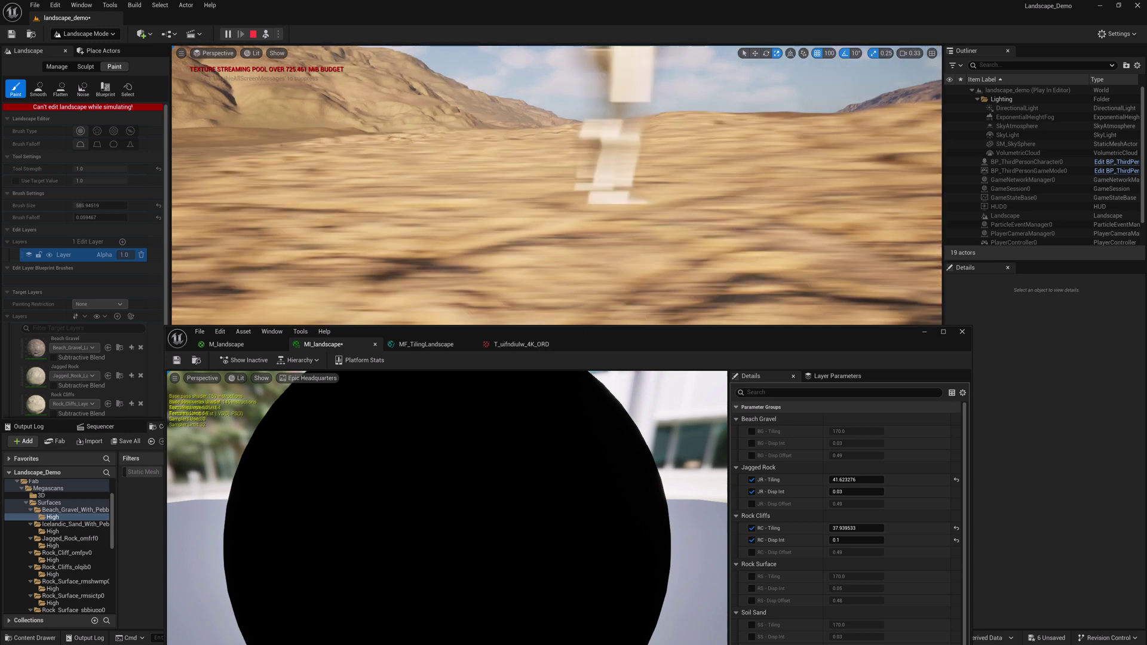
- Raise Rock Cliffs' displacement intensity to 0.2 and inspect the rock surface around the character's feet from another side
{"action": "left_click", "coordinate": [846, 541]}
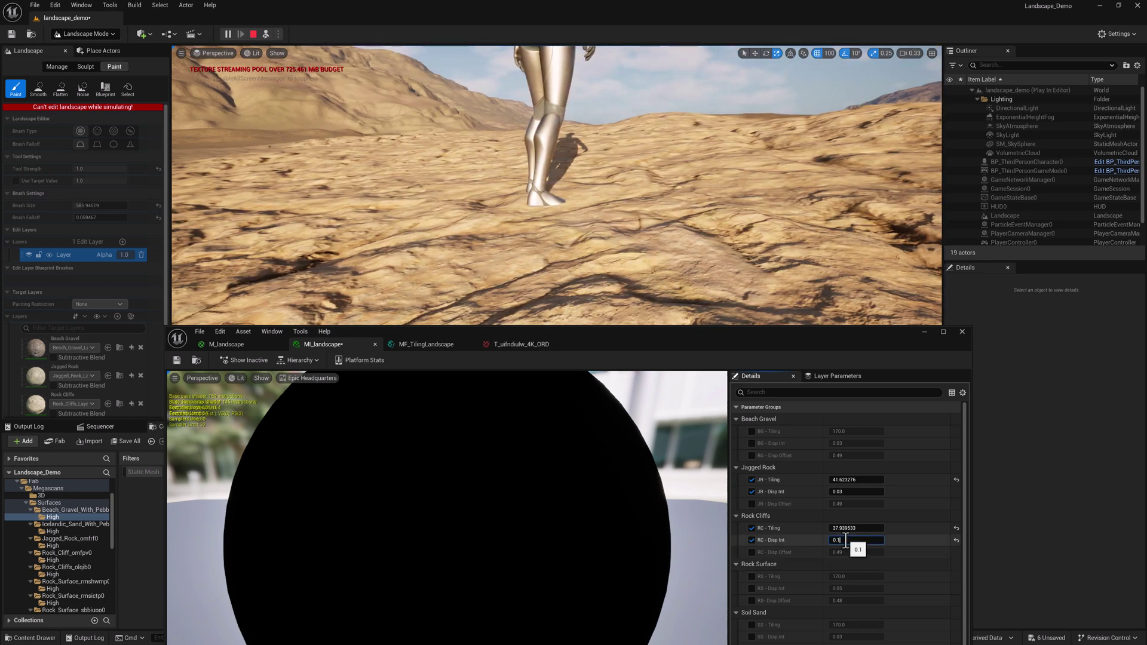
{"action": "type", "text": "0.2"}
{"action": "key", "text": "Return"}
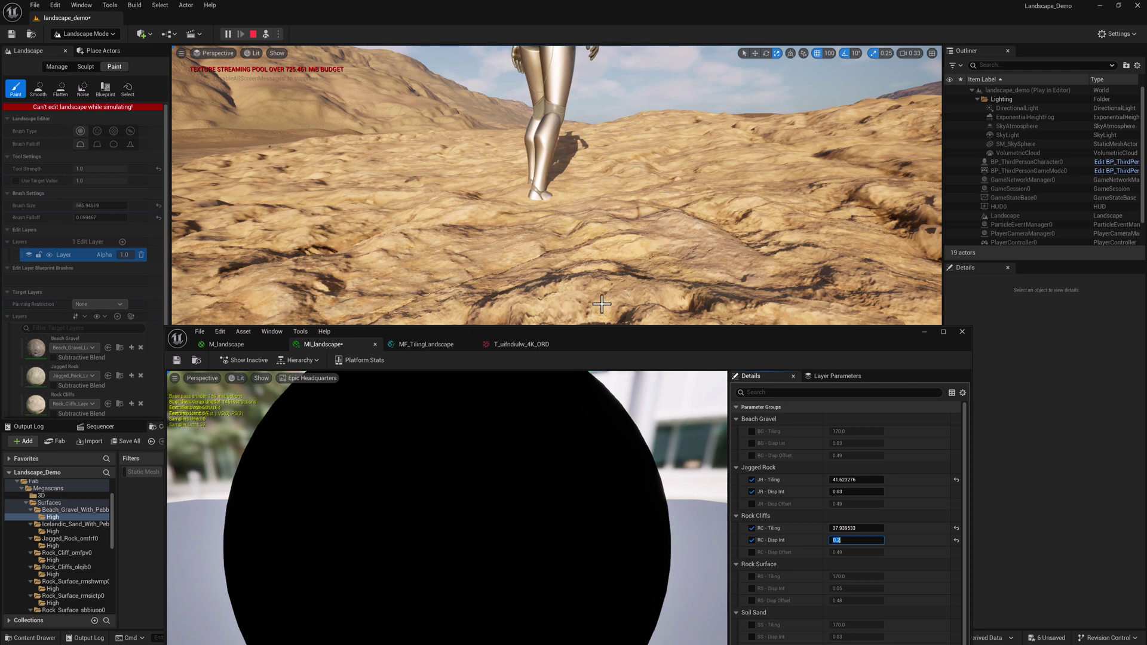
{"action": "right_click_drag", "start_coordinate": [771, 306], "coordinate": [855, 307]}
{"action": "right_click_drag", "start_coordinate": [771, 306], "coordinate": [909, 296]}
{"action": "right_click_drag", "start_coordinate": [526, 320], "coordinate": [578, 317]}
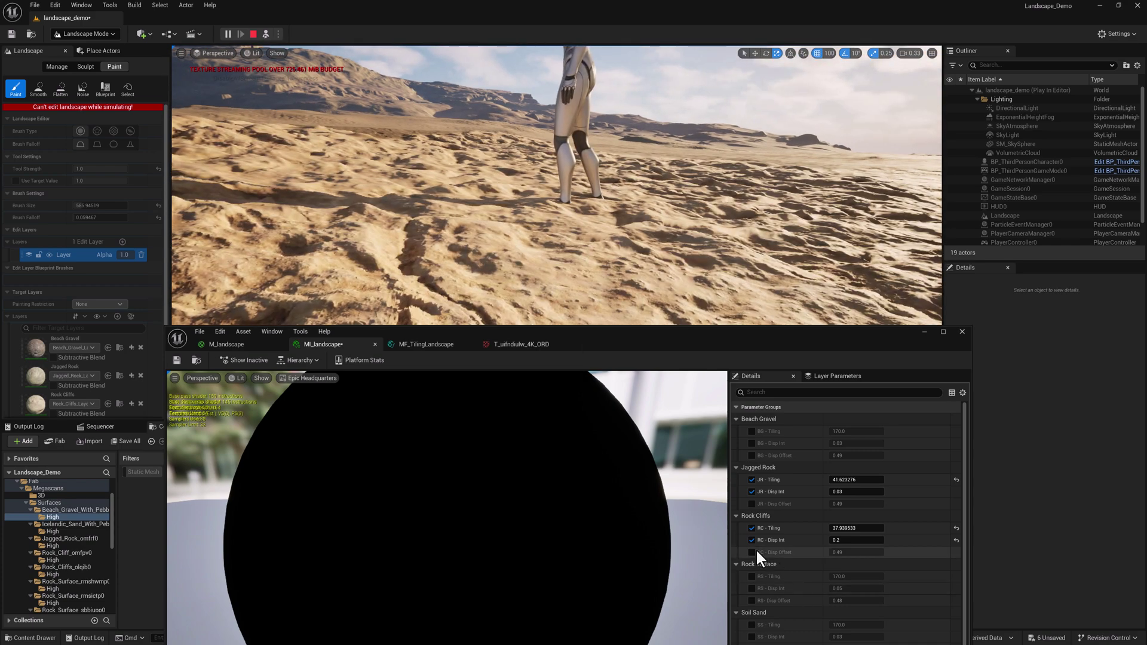
- Override Rock Cliffs' displacement offset with 0.46
{"action": "left_click", "coordinate": [841, 552]}
{"action": "left_click_drag", "start_coordinate": [839, 552], "coordinate": [901, 551]}
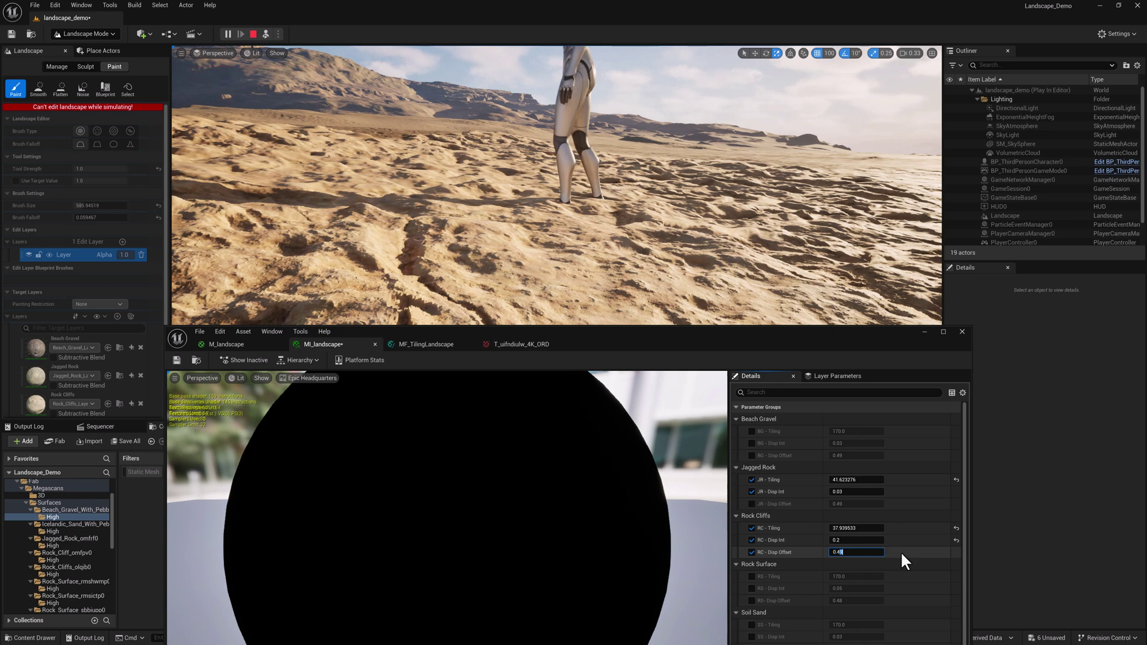
{"action": "type", "text": "8"}
{"action": "key", "text": "Return"}
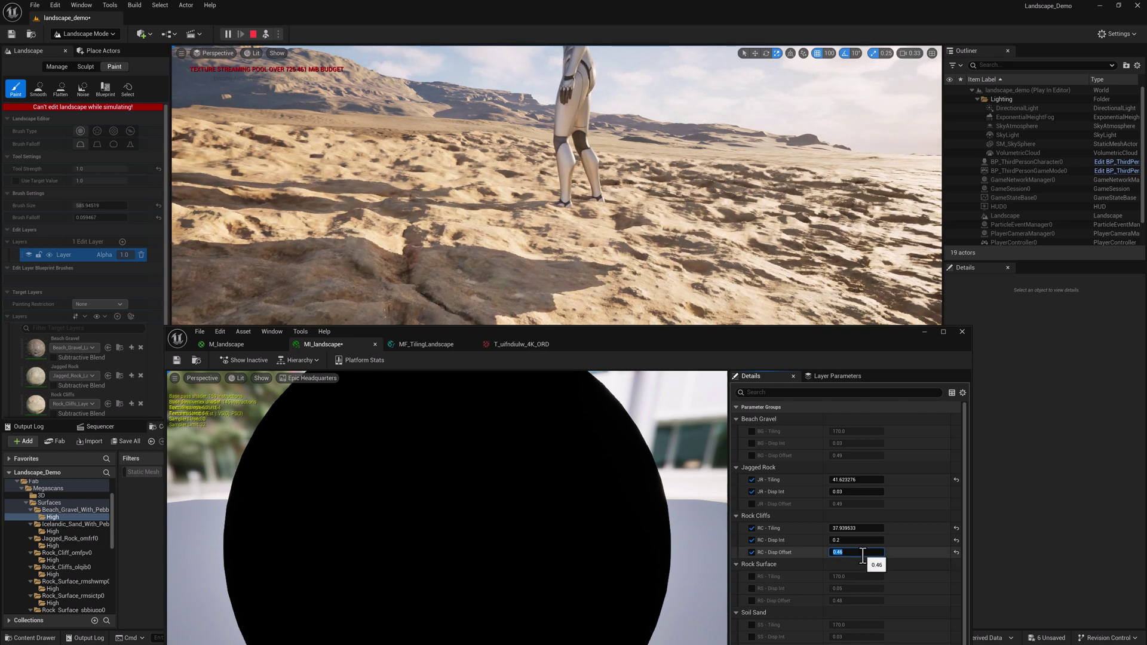
- Lower Rock Cliffs' displacement offset to 0.42 and further to 0.4 so the ground meets the character's feet
{"action": "key", "text": "BackSpace"}
{"action": "type", "text": "6"}
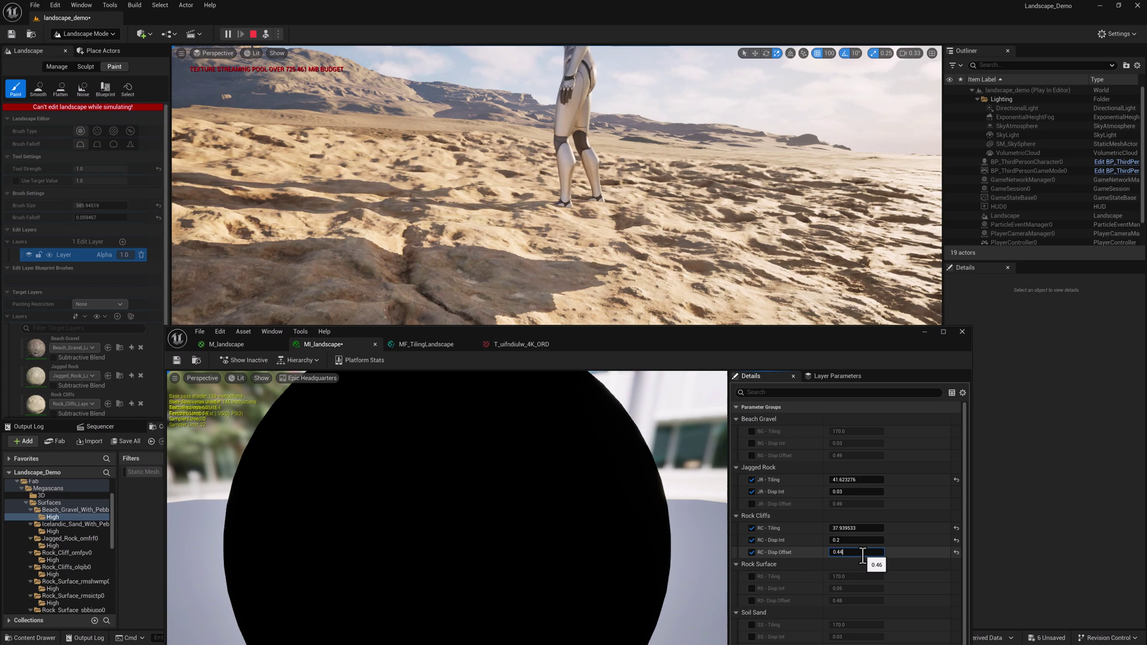
{"action": "key", "text": "BackSpace"}
{"action": "type", "text": "4"}
{"action": "key", "text": "BackSpace"}
{"action": "type", "text": "2"}
{"action": "key", "text": "Return"}
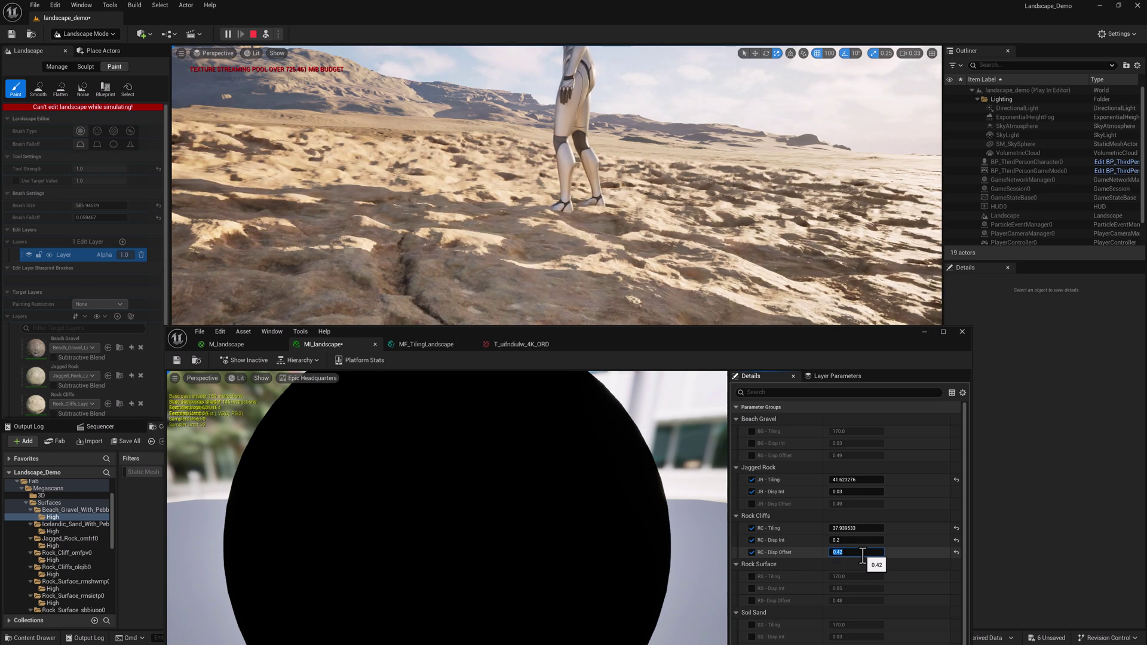
{"action": "key", "text": "Right"}
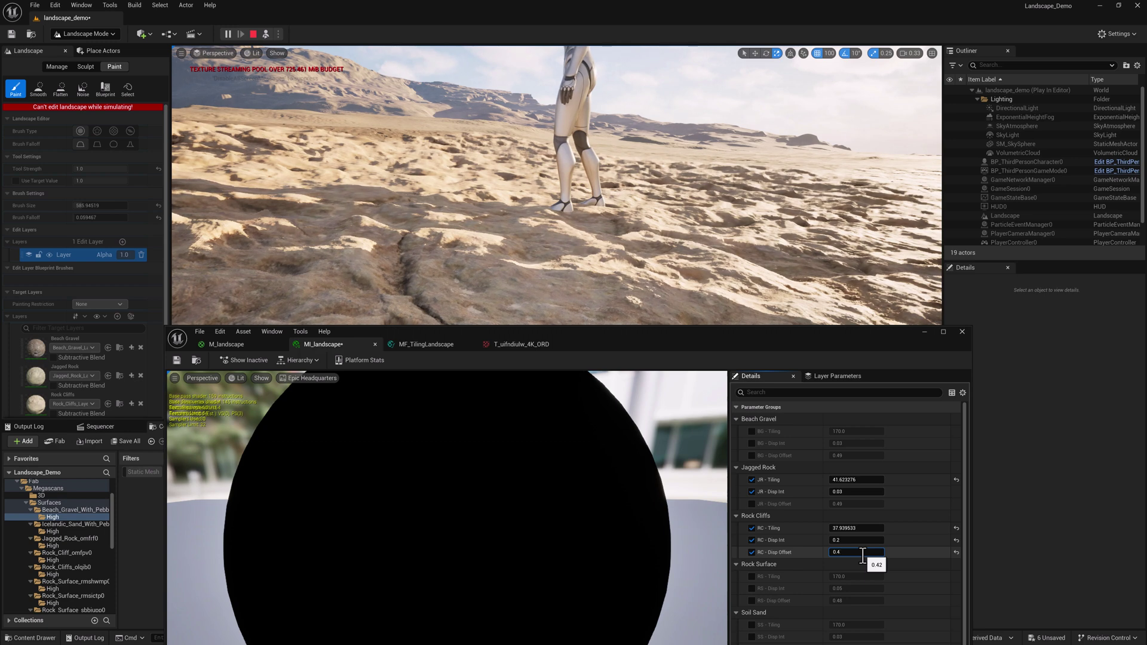
{"action": "key", "text": "Return"}
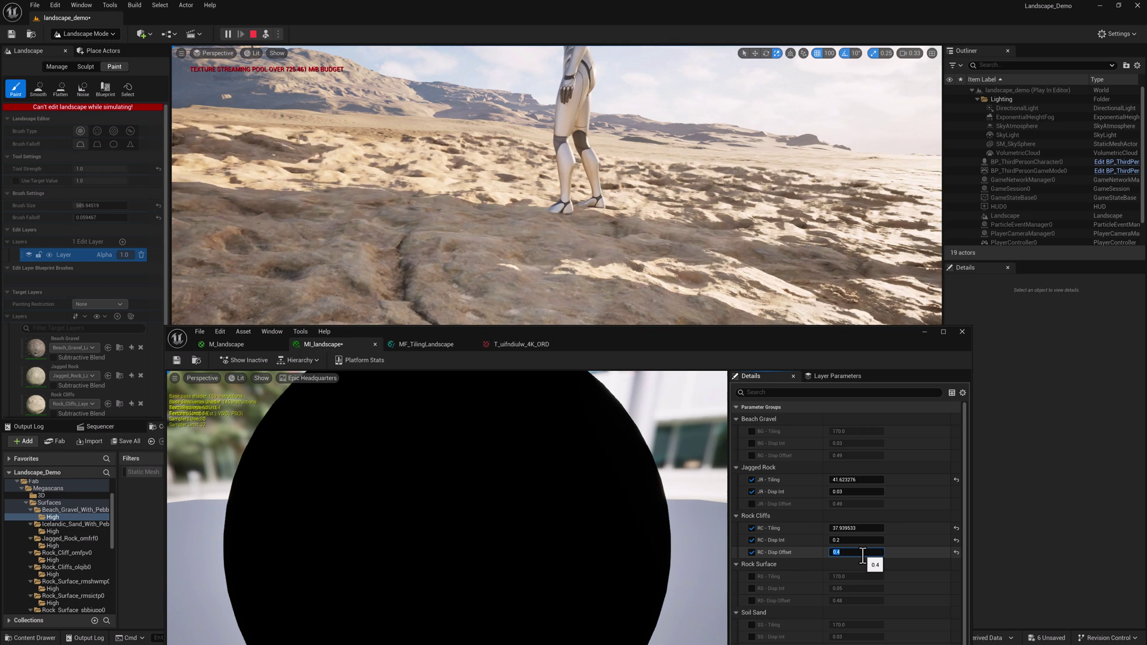
- Fly the free camera around the character to inspect the displaced Rock Cliffs surface
{"action": "left_click", "coordinate": [674, 208]}
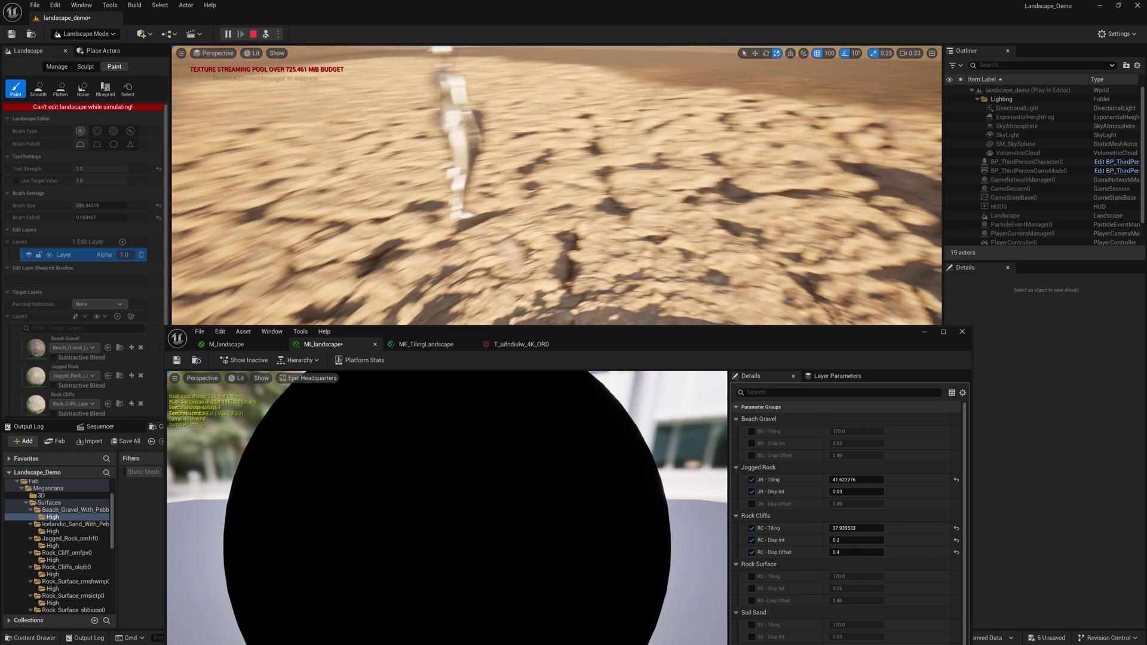
{"action": "key", "text": "w"}
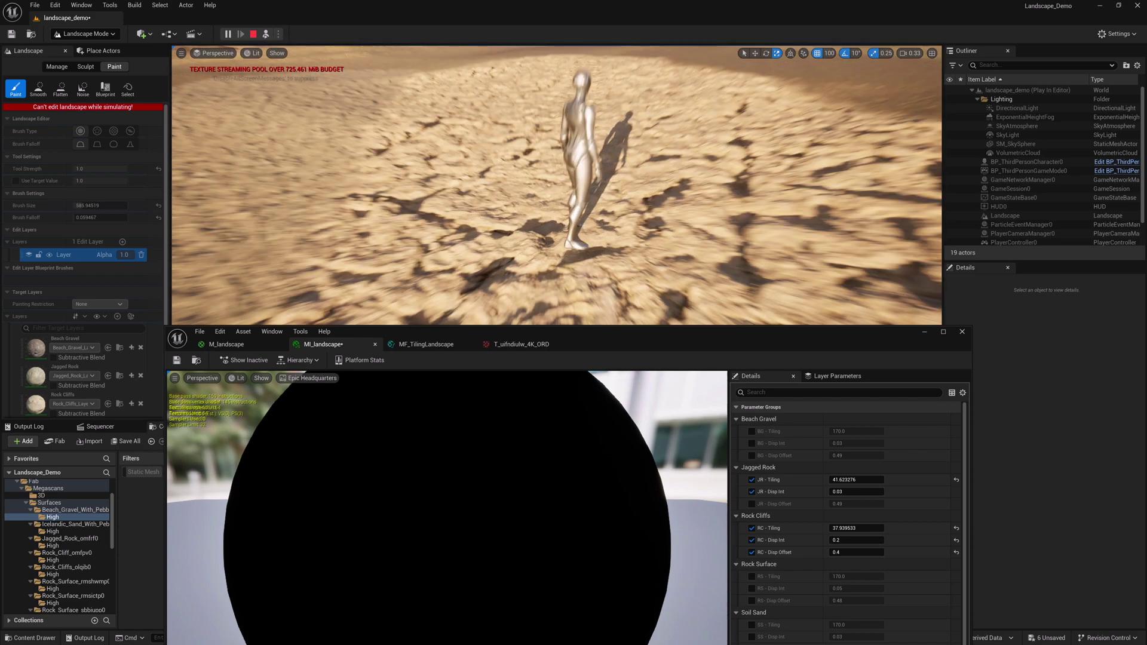
{"action": "key", "text": "w"}
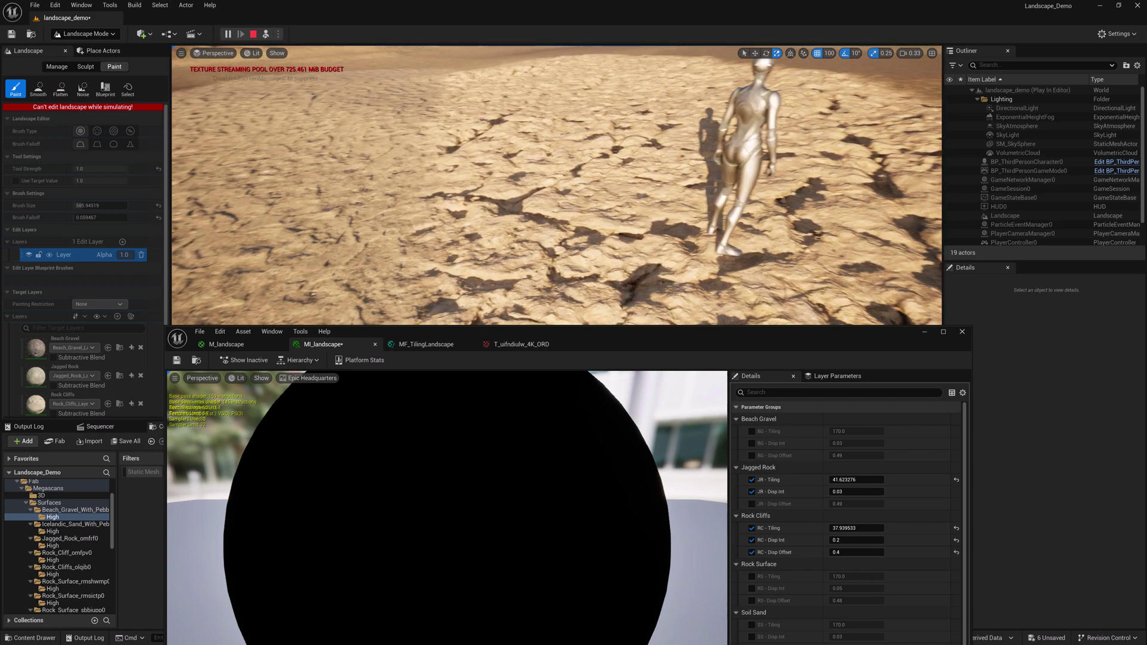
{"action": "key", "text": "w"}
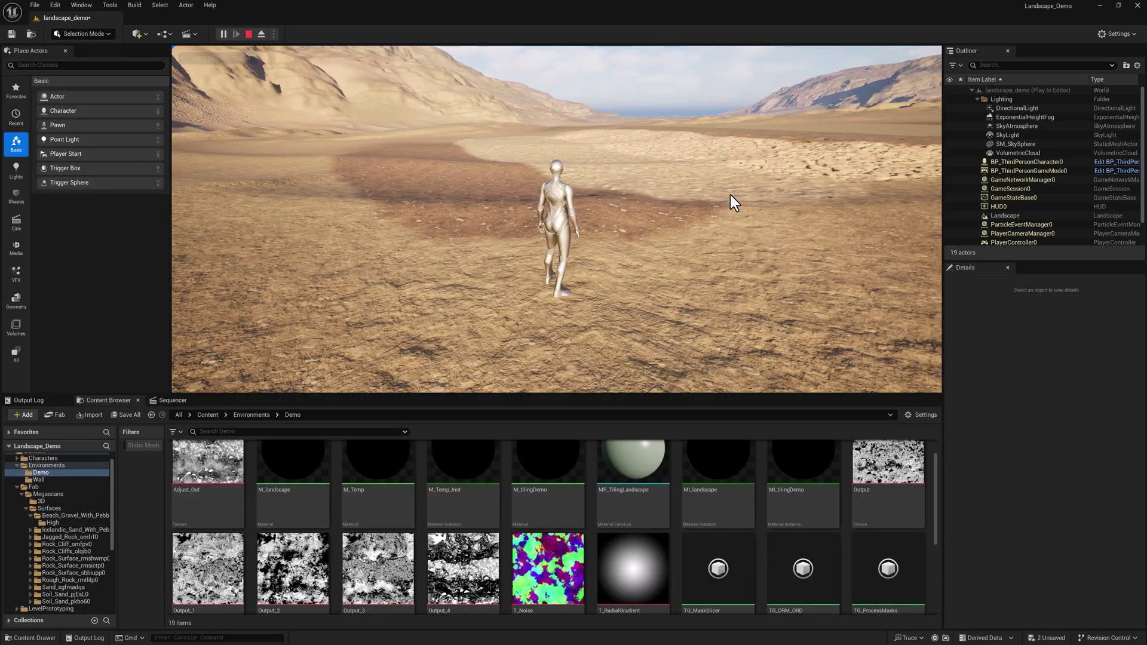
- Run the character across the painted gravel, rock and soil layers to inspect their displacement, and end the play session
{"action": "key", "text": "w"}
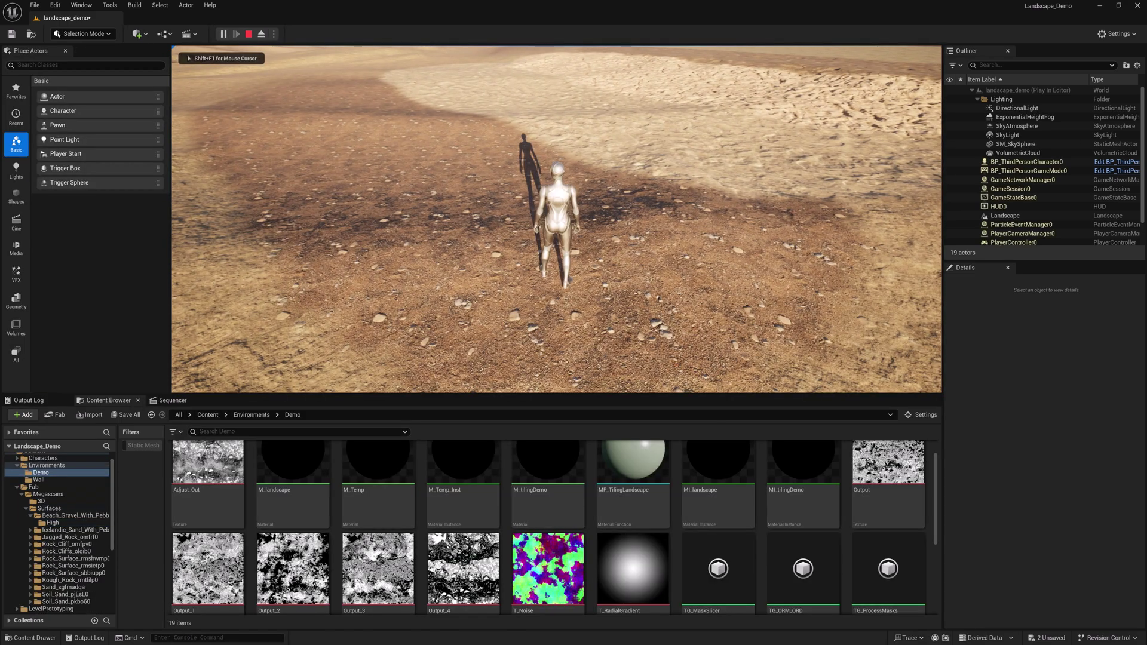
{"action": "key", "text": "w"}
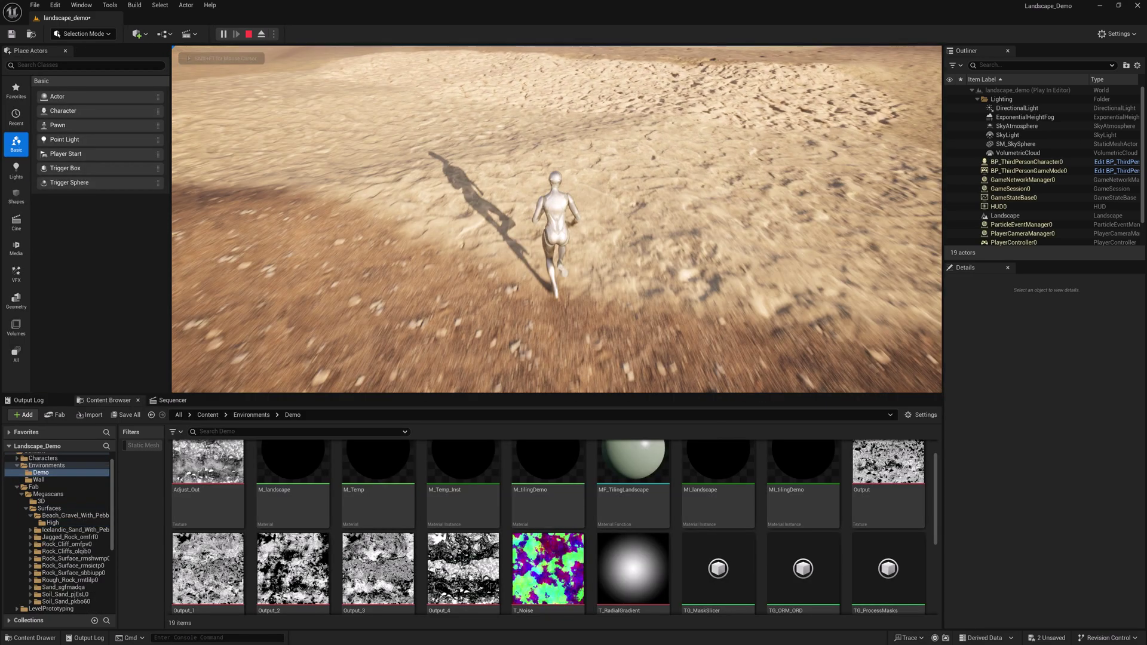
{"action": "key", "text": "w"}
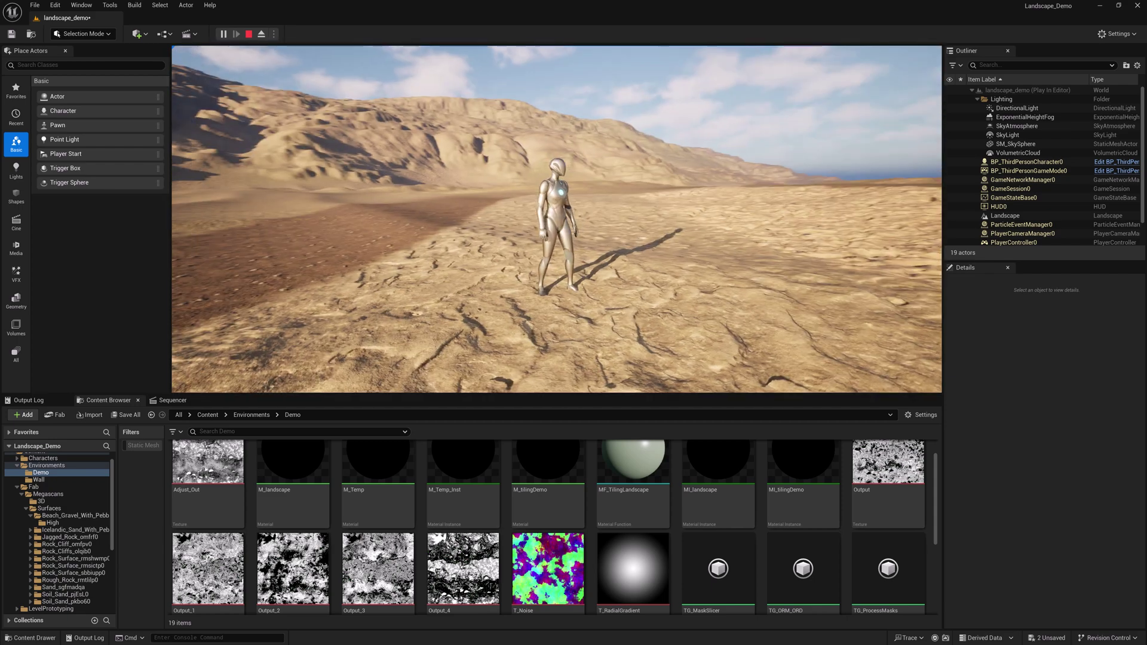
{"action": "key", "text": "a"}
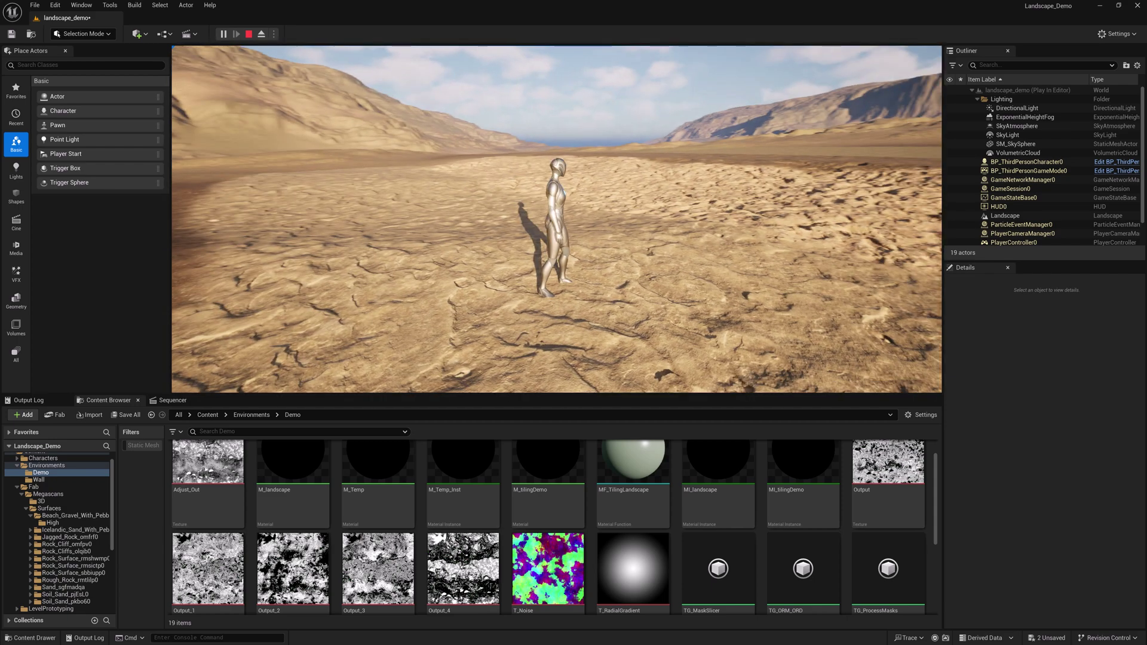
{"action": "key", "text": "d"}
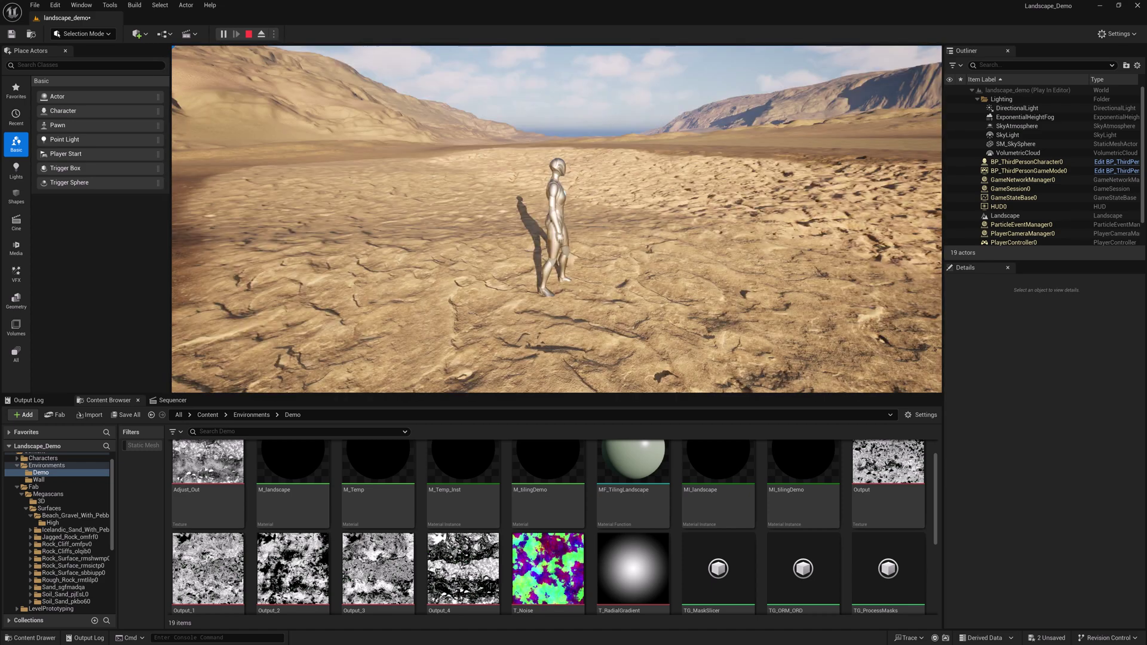
{"action": "key", "text": "w"}
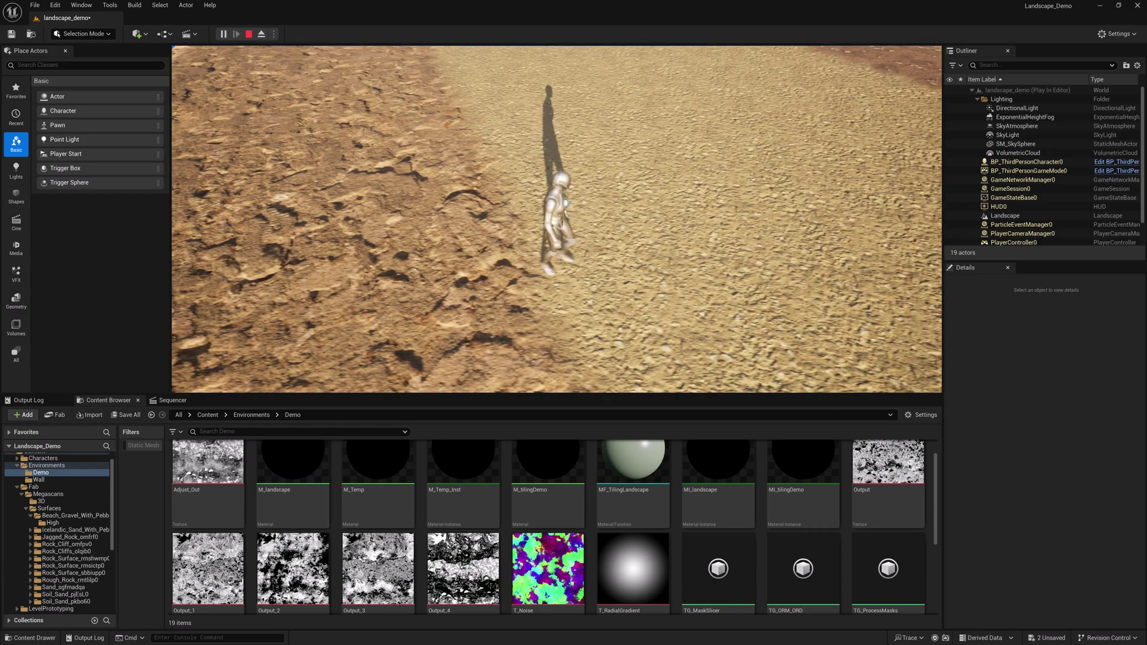
{"action": "key", "text": "Escape"}
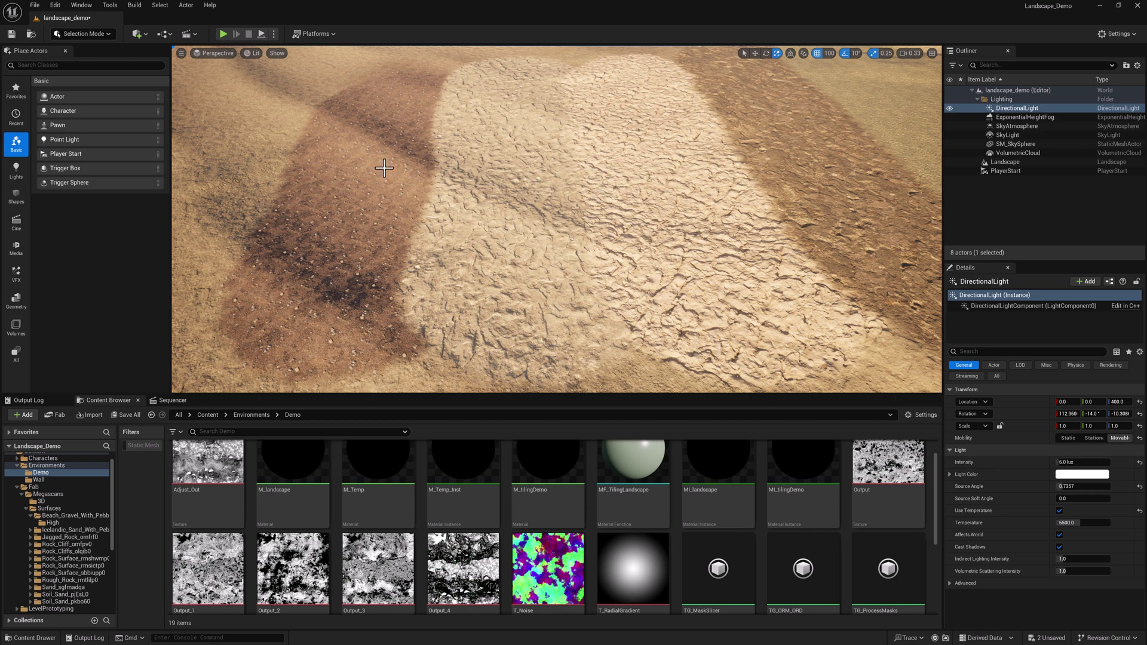
- Fly over the painted layer patches and across to the mountainside to examine how the landscape material covers the slopes
{"action": "scroll", "coordinate": [830, 191], "scroll_direction": "down", "scroll_amount": 4}
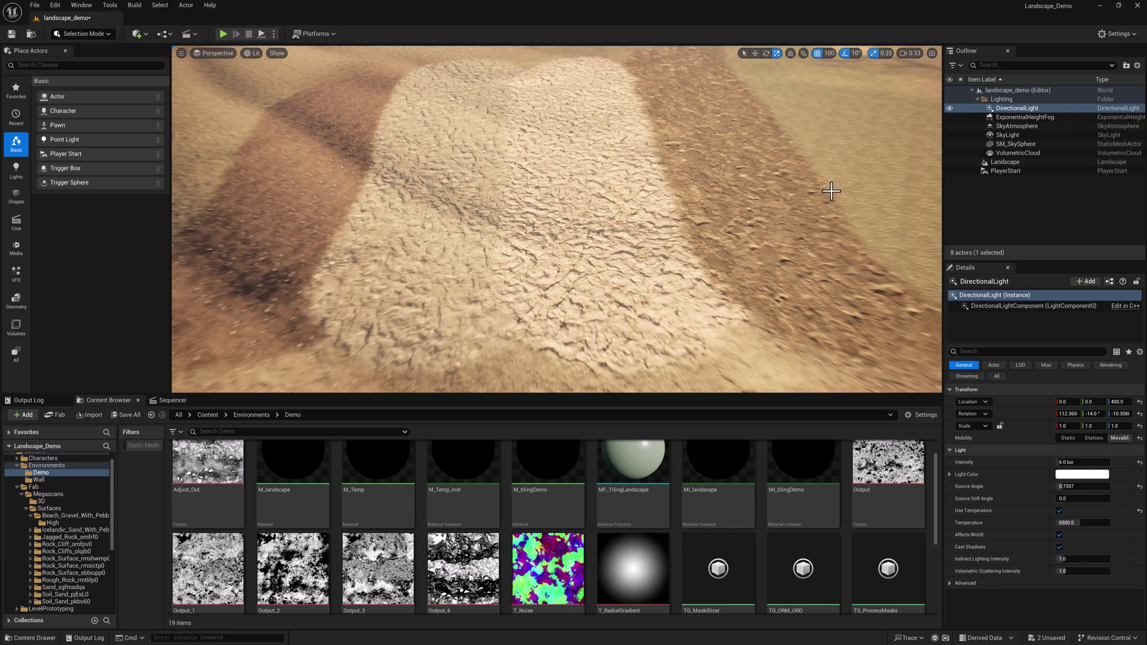
{"action": "right_click_drag", "start_coordinate": [829, 191], "coordinate": [825, 194]}
{"action": "left_click_drag", "start_coordinate": [614, 221], "coordinate": [636, 227], "text": "alt"}
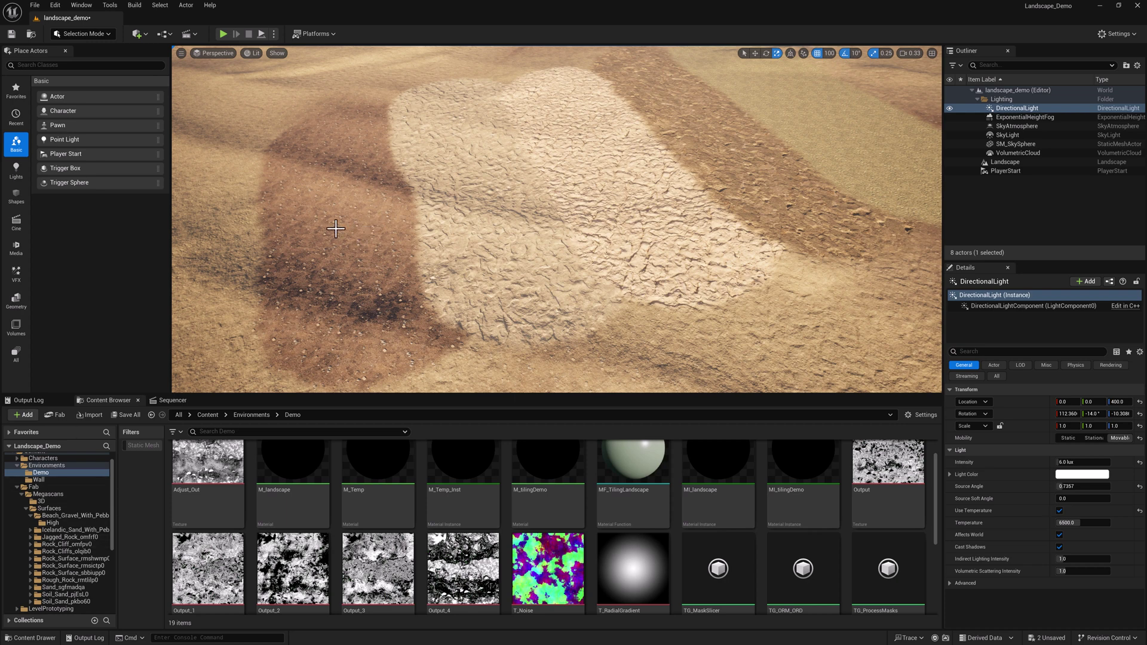
{"action": "right_click_drag", "start_coordinate": [734, 176], "coordinate": [733, 221]}
{"action": "right_click", "coordinate": [736, 176]}
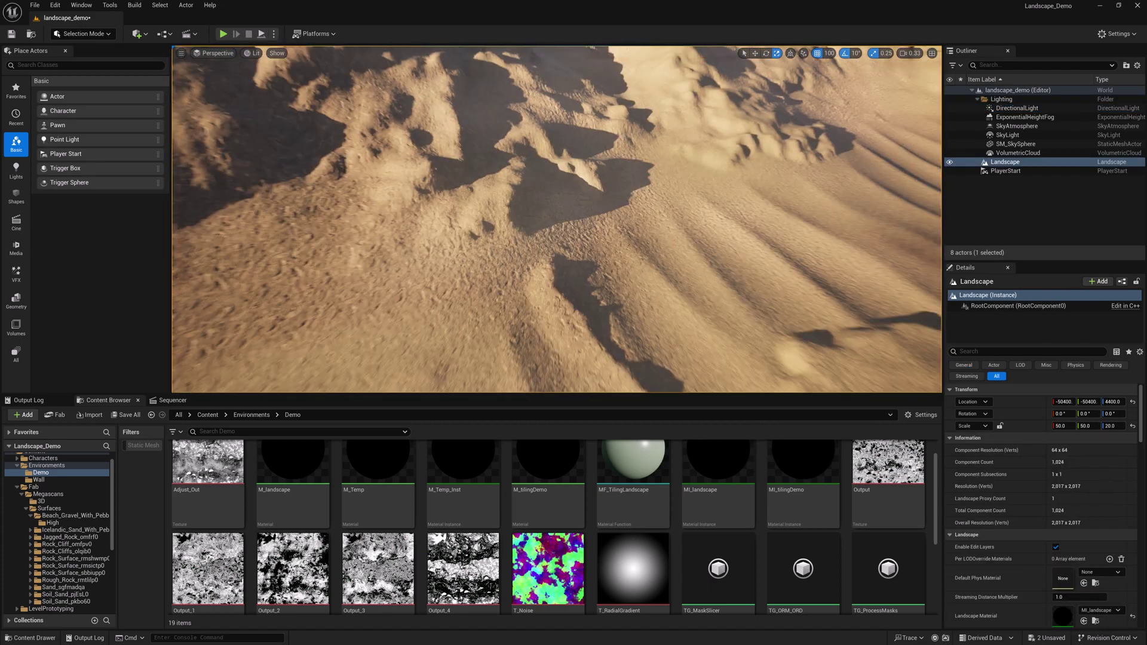
{"action": "right_click_drag", "start_coordinate": [694, 258], "coordinate": [749, 132]}
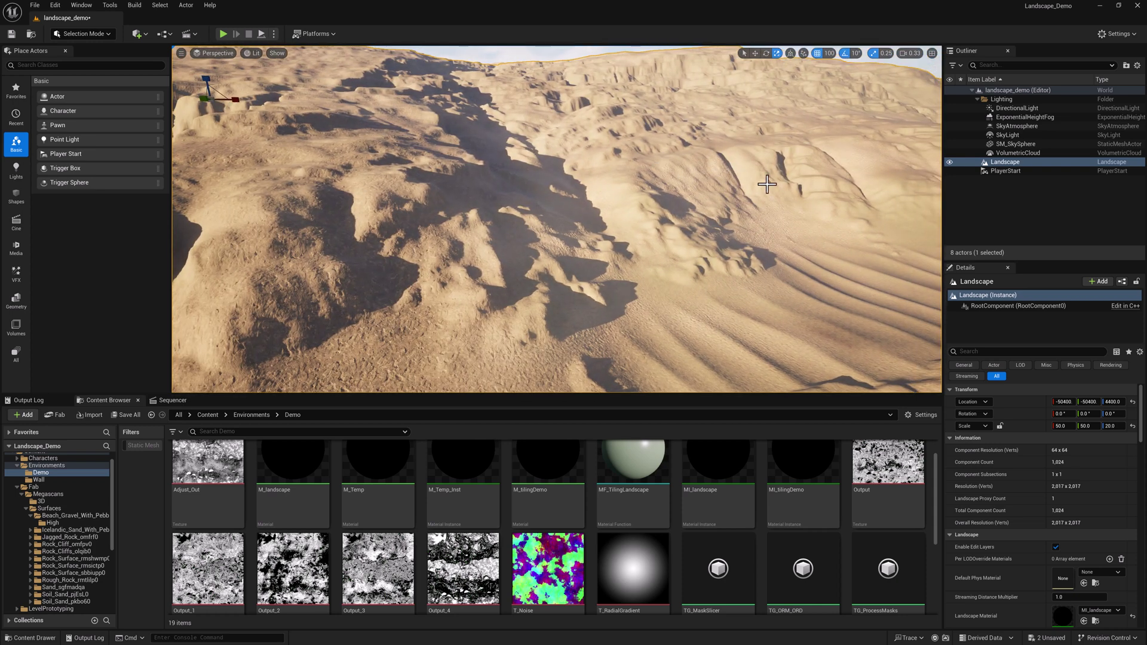
{"action": "right_click_drag", "start_coordinate": [501, 252], "coordinate": [508, 238]}
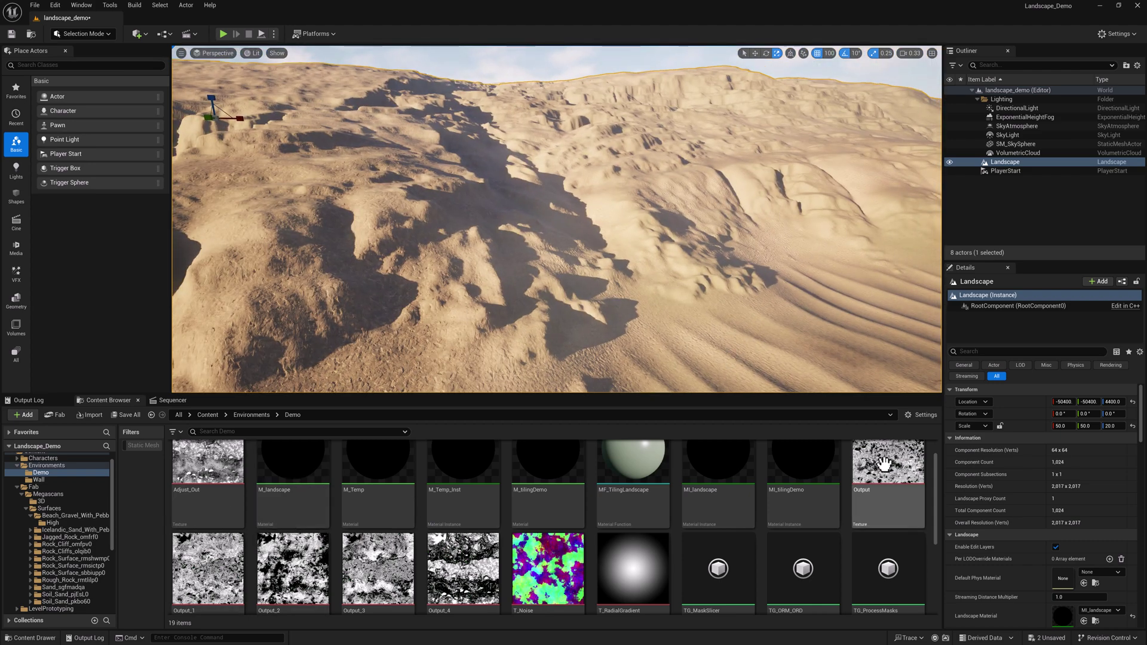
- Open the Output mask texture to examine its pattern and move its window out of the way
{"action": "mouse_move", "coordinate": [904, 460]}
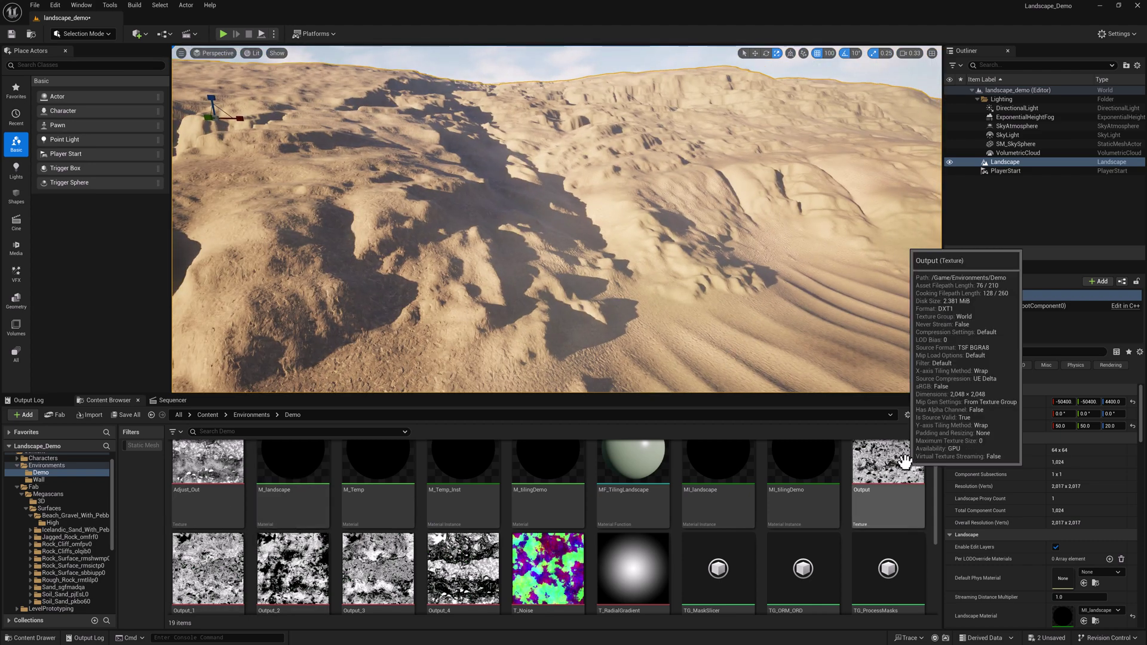
{"action": "double_click", "coordinate": [872, 462]}
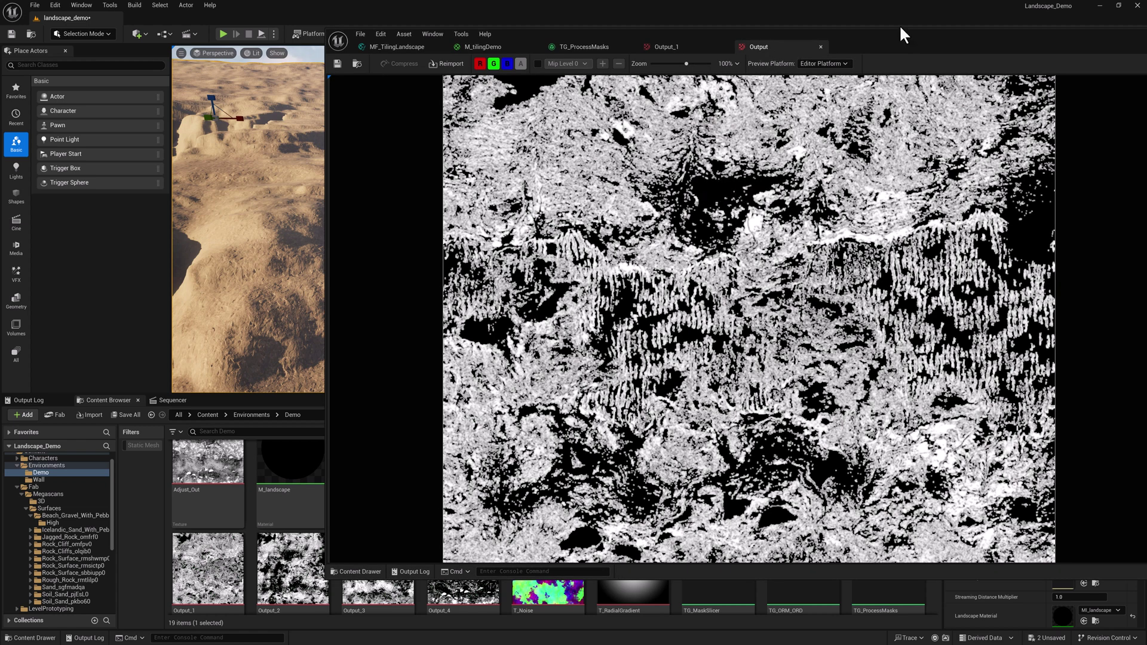
{"action": "left_click_drag", "start_coordinate": [934, 44], "coordinate": [1146, 62]}
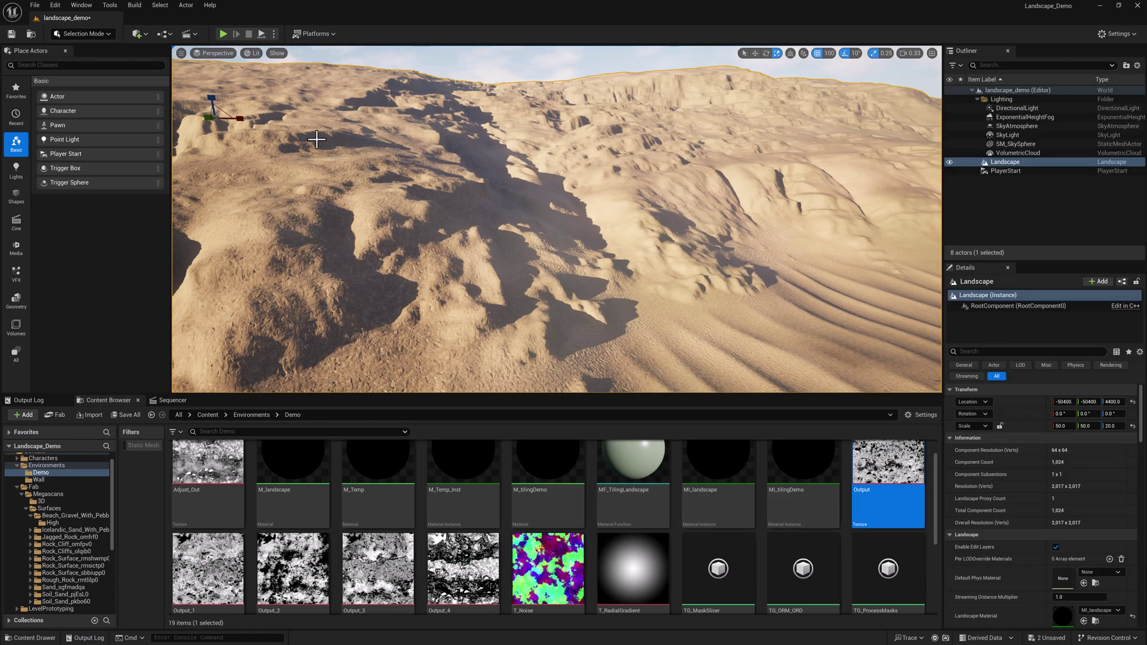
- Review the per-layer import options of the landscape in Landscape mode and return to the Paint tools
{"action": "left_click", "coordinate": [84, 34]}
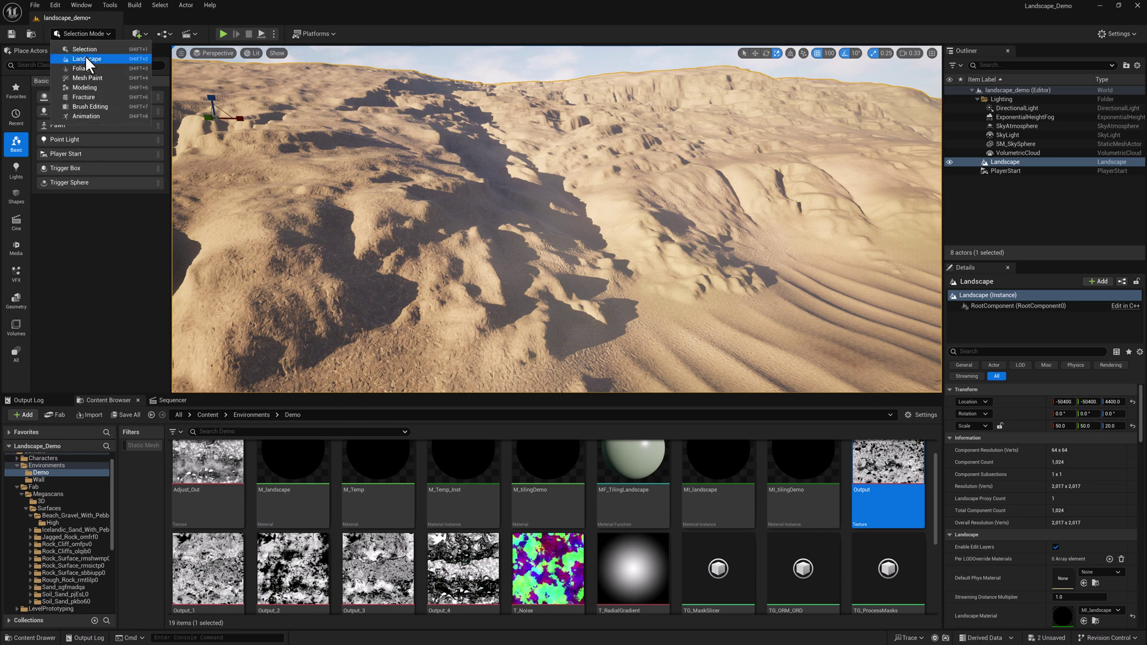
{"action": "left_click", "coordinate": [85, 58]}
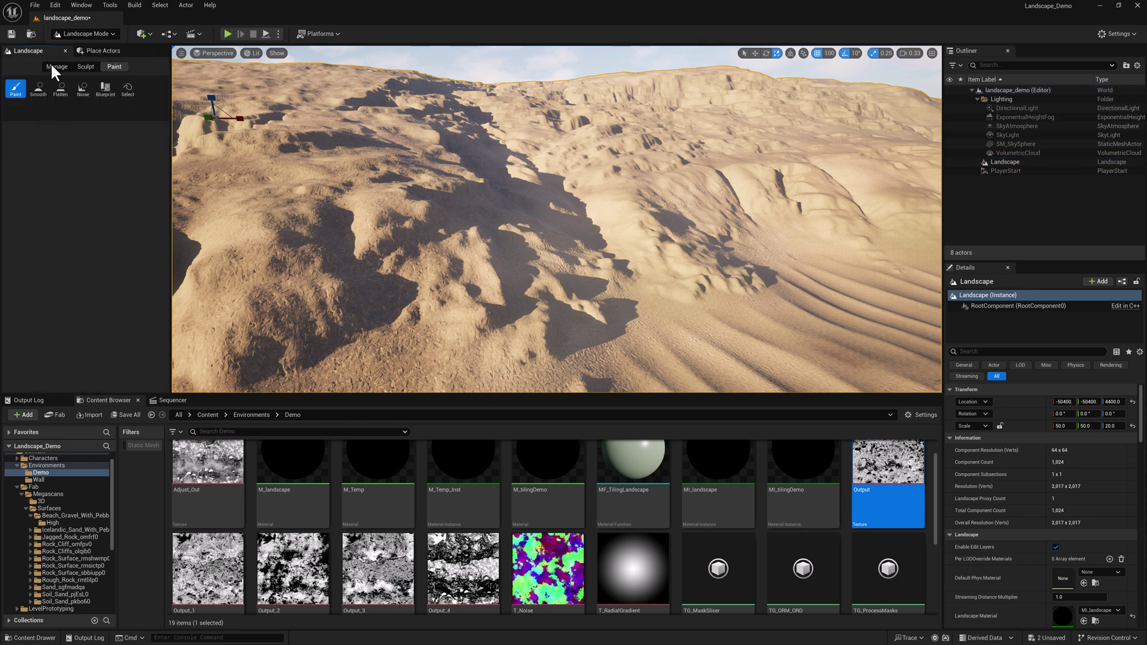
{"action": "left_click", "coordinate": [56, 66]}
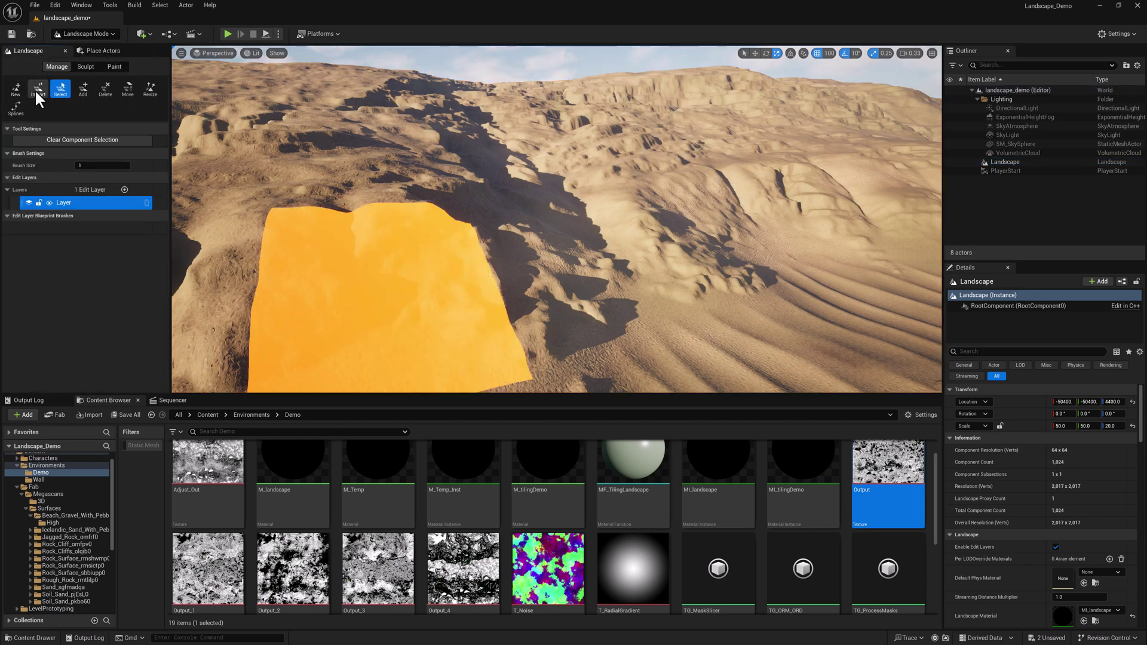
{"action": "left_click", "coordinate": [37, 89]}
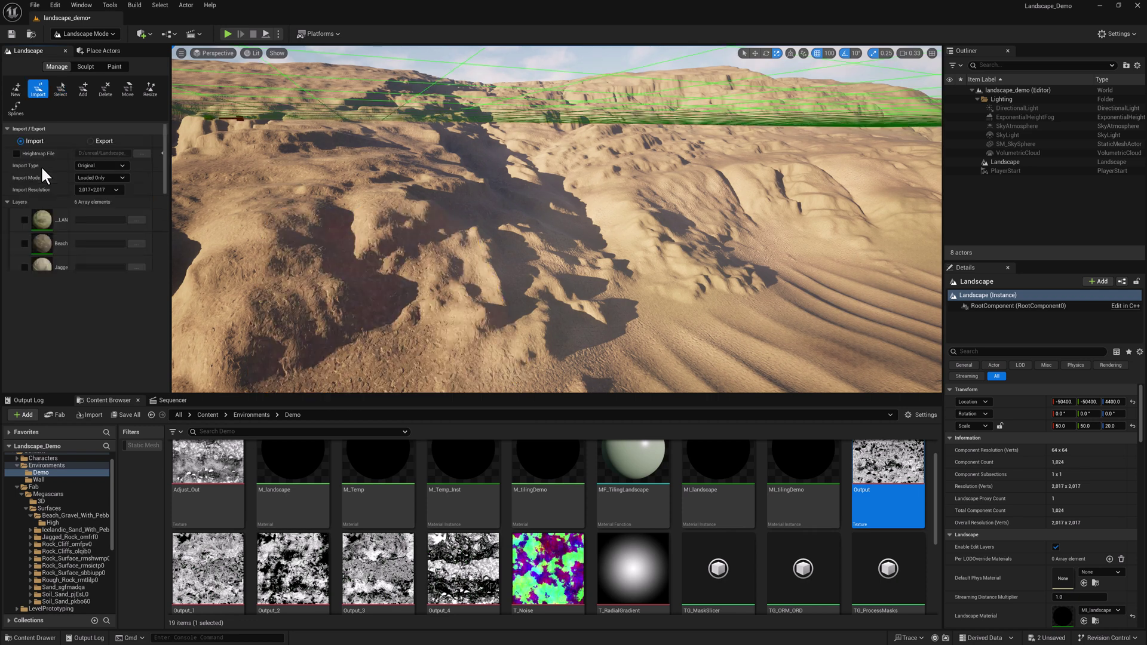
{"action": "left_click", "coordinate": [23, 242]}
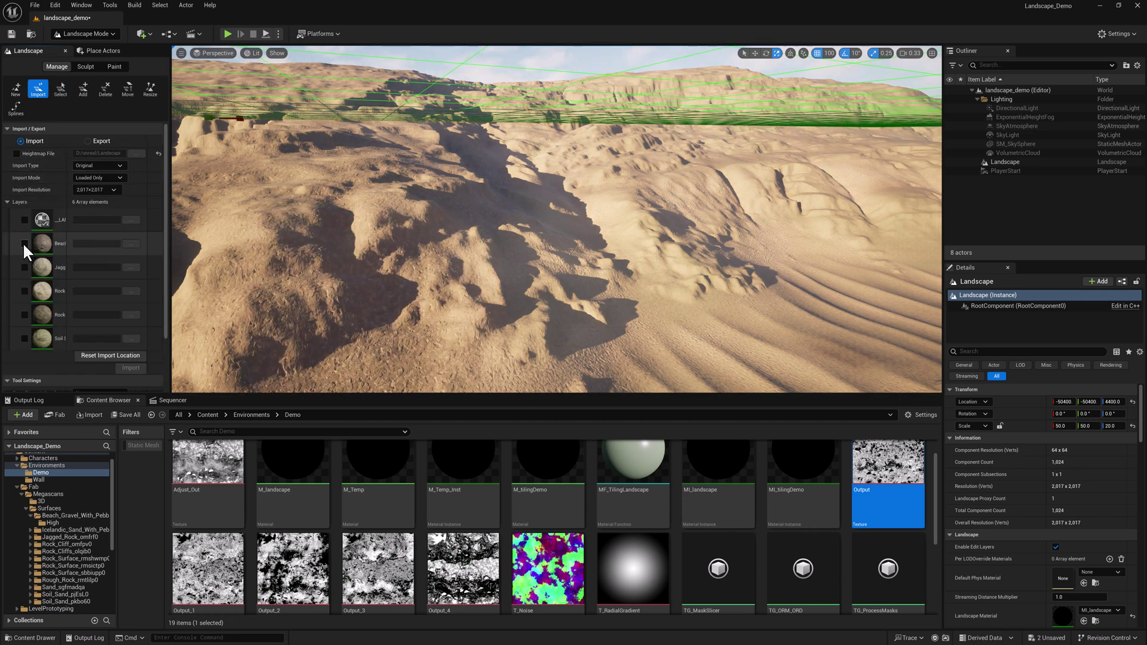
{"action": "left_click", "coordinate": [121, 68]}
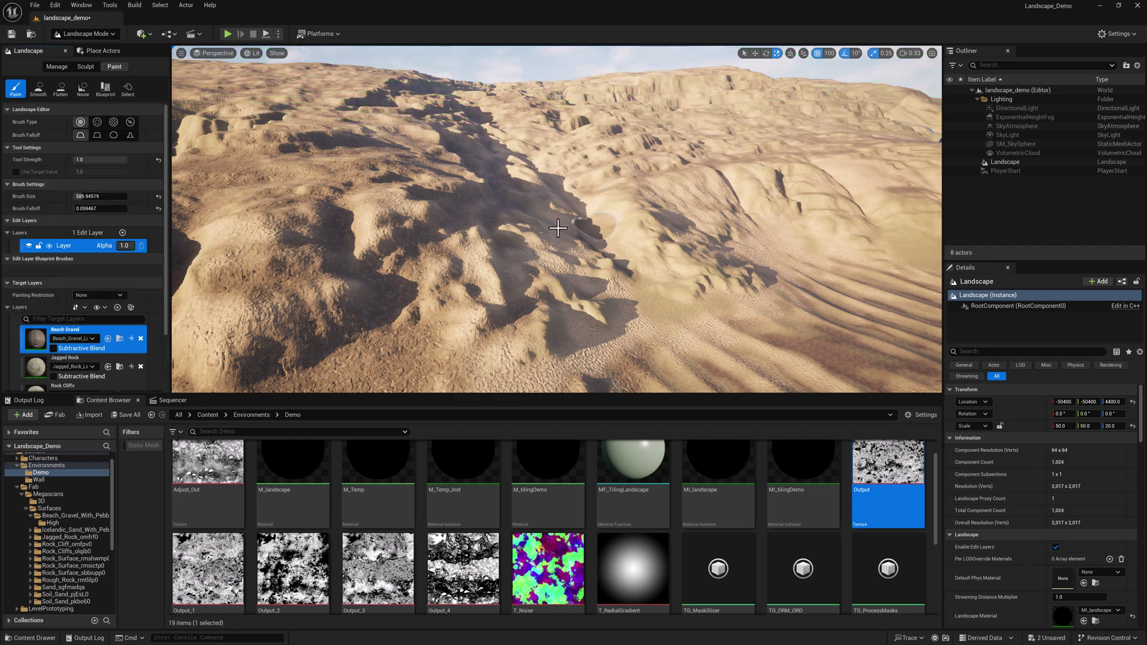
- Return to Selection mode and set the DirectionalLight's Y rotation to -45°
{"action": "mouse_move", "coordinate": [510, 248]}
{"action": "right_mouse_down"}
{"action": "mouse_move", "coordinate": [603, 248]}
{"action": "mouse_move", "coordinate": [699, 269]}
{"action": "mouse_move", "coordinate": [819, 266]}
{"action": "mouse_move", "coordinate": [837, 316]}
{"action": "mouse_move", "coordinate": [783, 311]}
{"action": "mouse_move", "coordinate": [783, 257]}
{"action": "mouse_move", "coordinate": [752, 268]}
{"action": "mouse_move", "coordinate": [771, 281]}
{"action": "mouse_move", "coordinate": [711, 284]}
{"action": "mouse_move", "coordinate": [663, 251]}
{"action": "mouse_move", "coordinate": [706, 251]}
{"action": "right_mouse_up"}
{"action": "right_click_drag", "start_coordinate": [517, 270], "coordinate": [517, 269]}
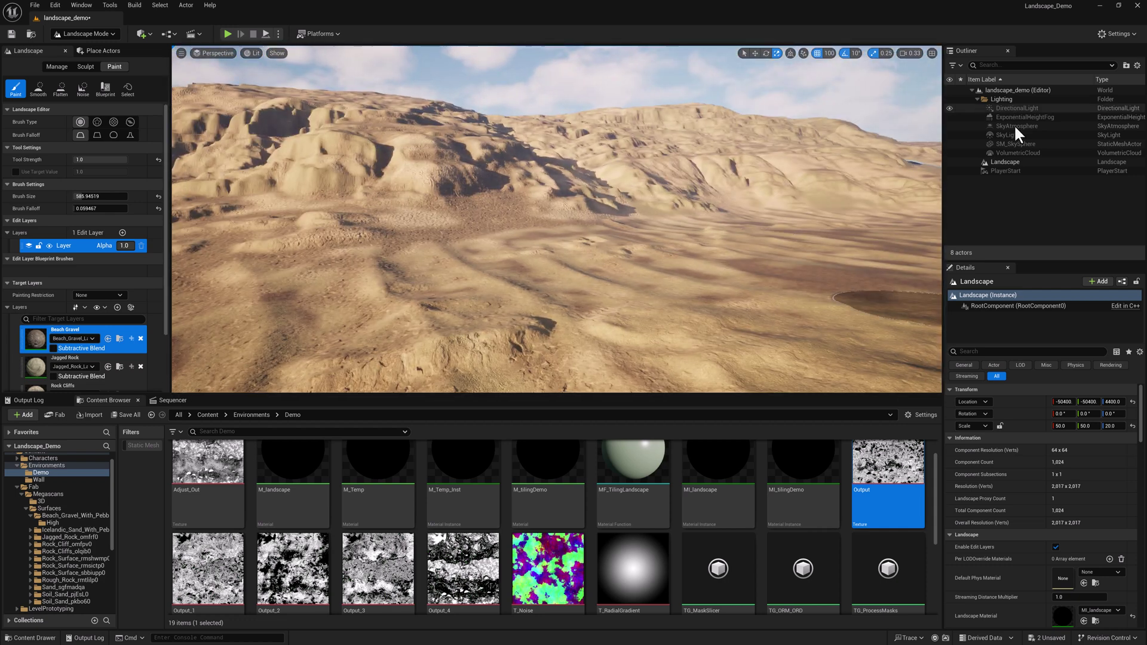
{"action": "left_click", "coordinate": [79, 34]}
{"action": "left_click", "coordinate": [82, 48]}
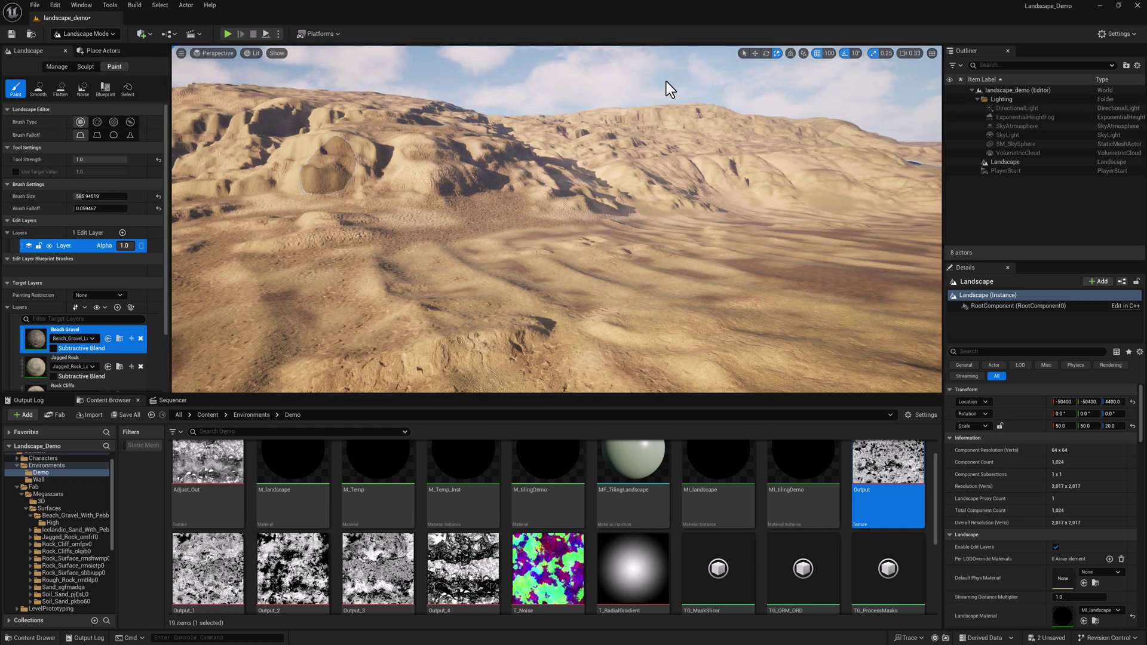
{"action": "left_click", "coordinate": [1012, 108]}
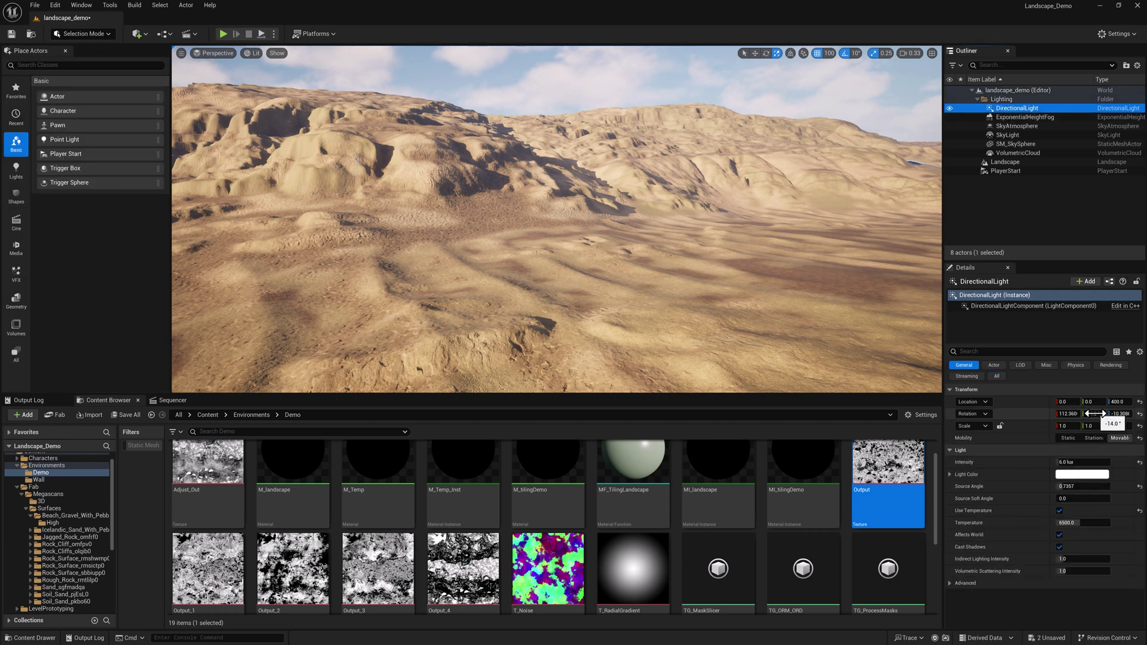
{"action": "left_click_drag", "start_coordinate": [1094, 414], "coordinate": [1062, 414]}
- Fly around the mountainside to inspect how the masked landscape layers blend under the changed sunlight
{"action": "key", "text": "w"}
{"action": "right_click_drag", "start_coordinate": [580, 294], "coordinate": [520, 266]}
{"action": "right_click_drag", "start_coordinate": [604, 301], "coordinate": [580, 310]}
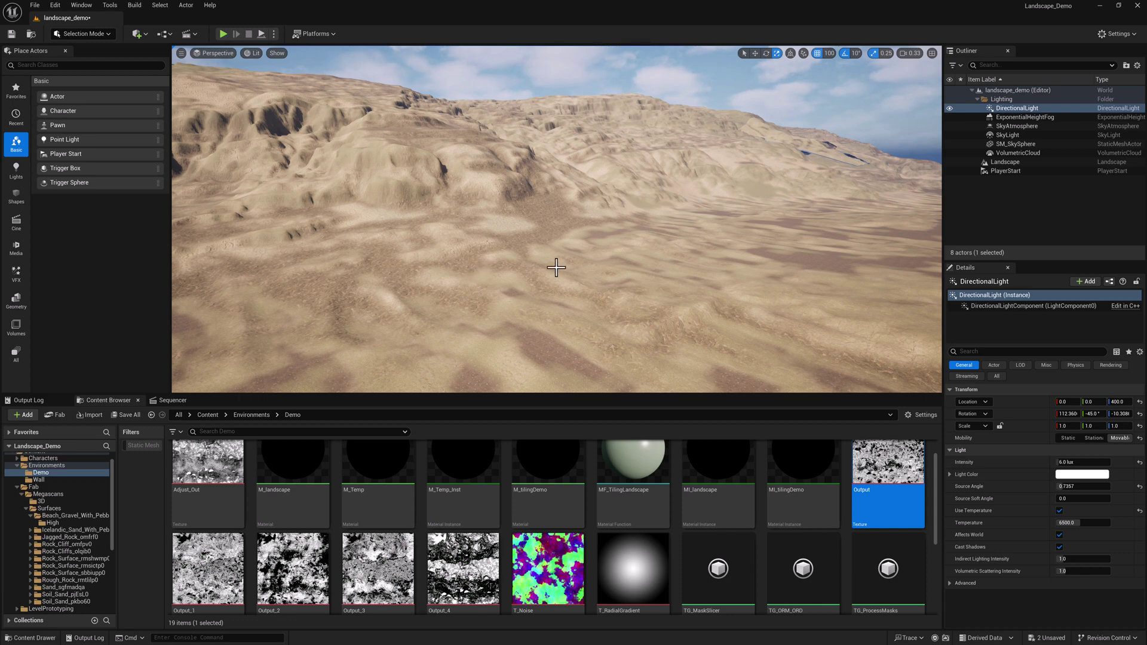
{"action": "right_click_drag", "start_coordinate": [600, 278], "coordinate": [633, 274]}
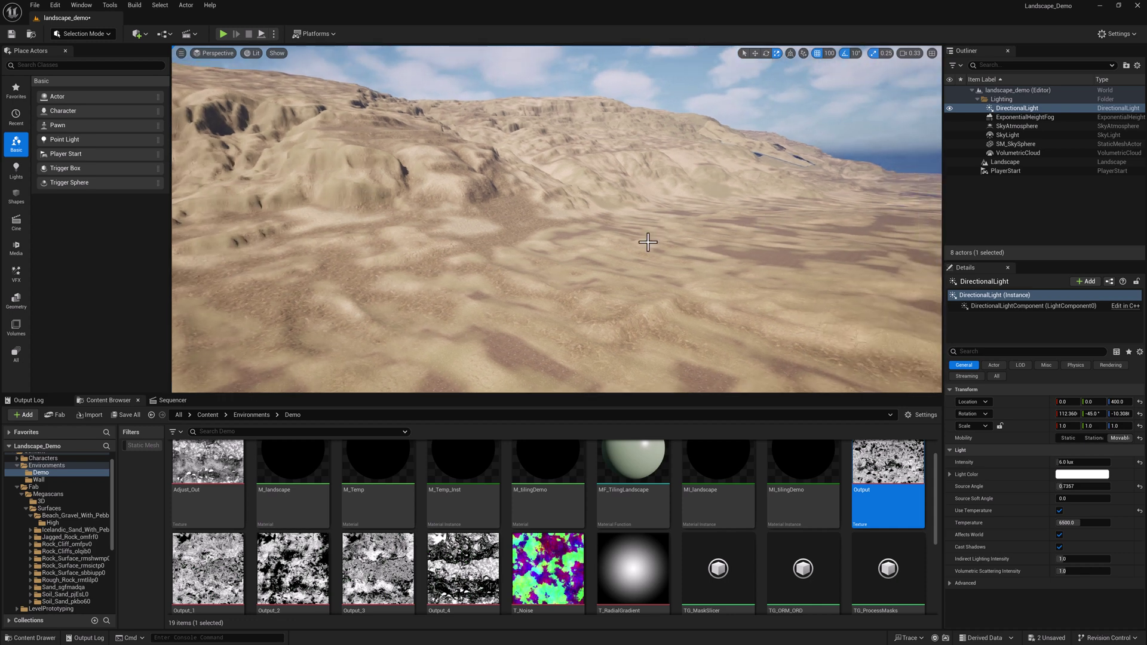